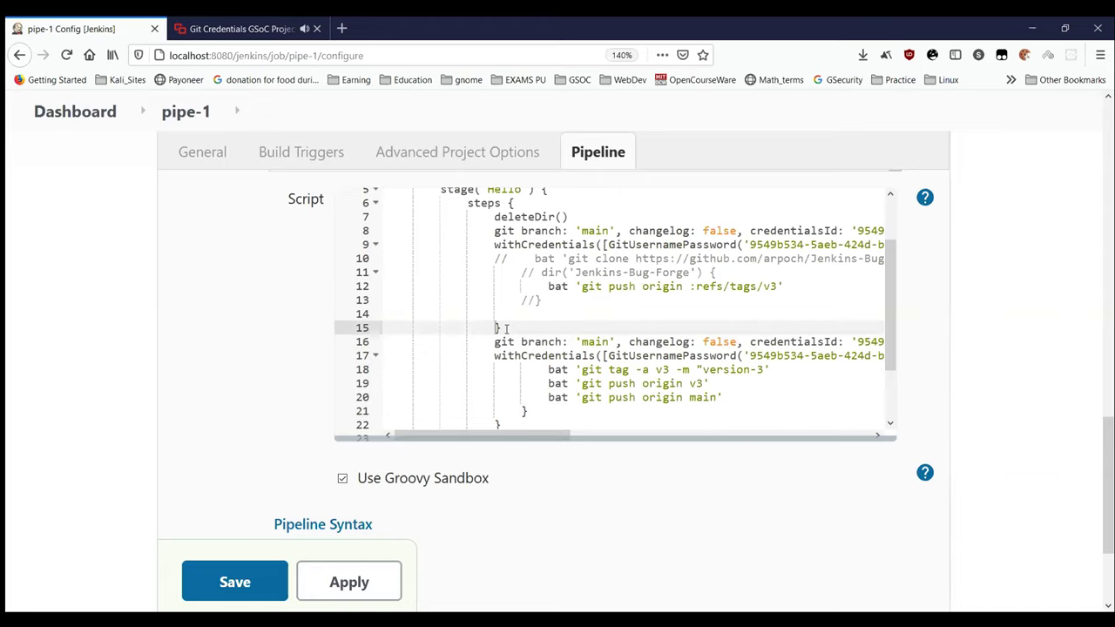
Step: Apply and save the pipe-1 configuration with its current script and start a new build
scroll(505, 327, right, 5)
click(488, 246)
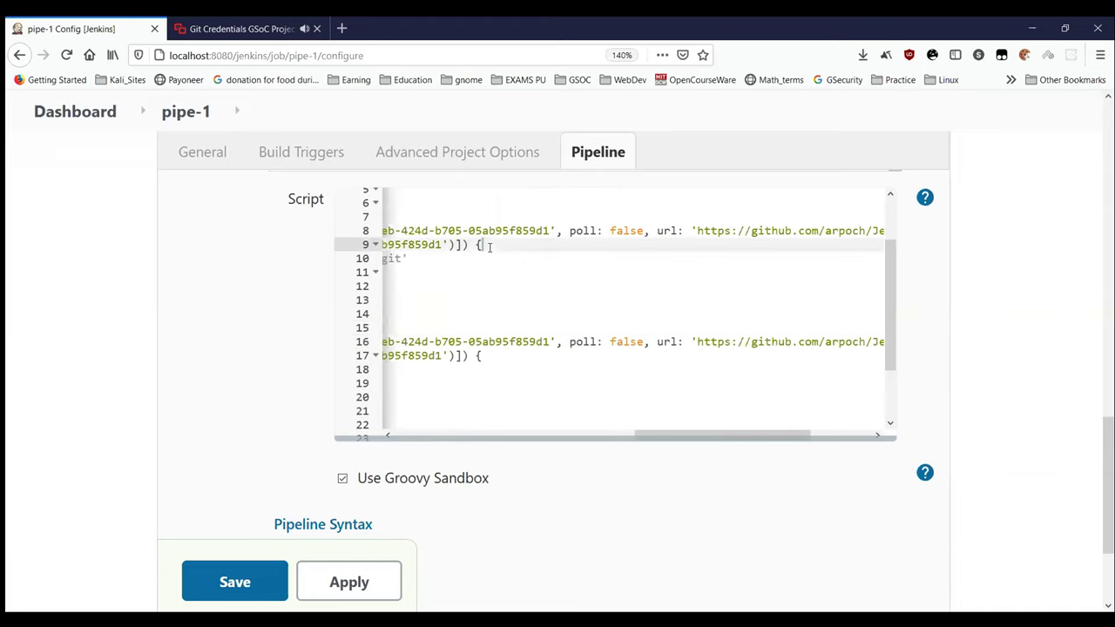
scroll(488, 246, left, 2)
scroll(489, 247, right, 3)
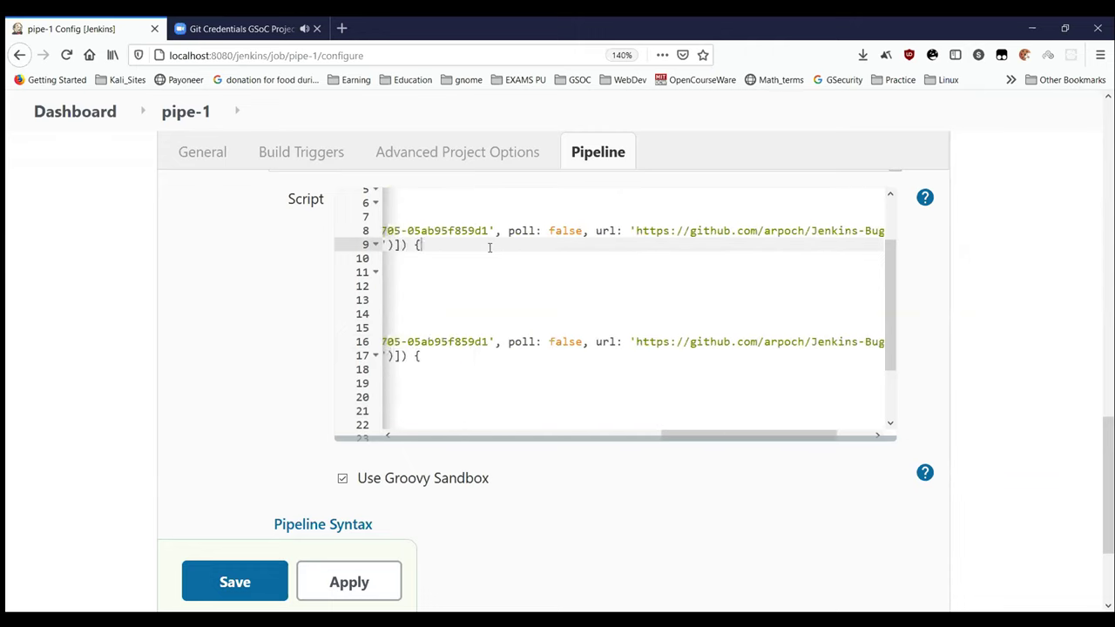
scroll(489, 247, left, 5)
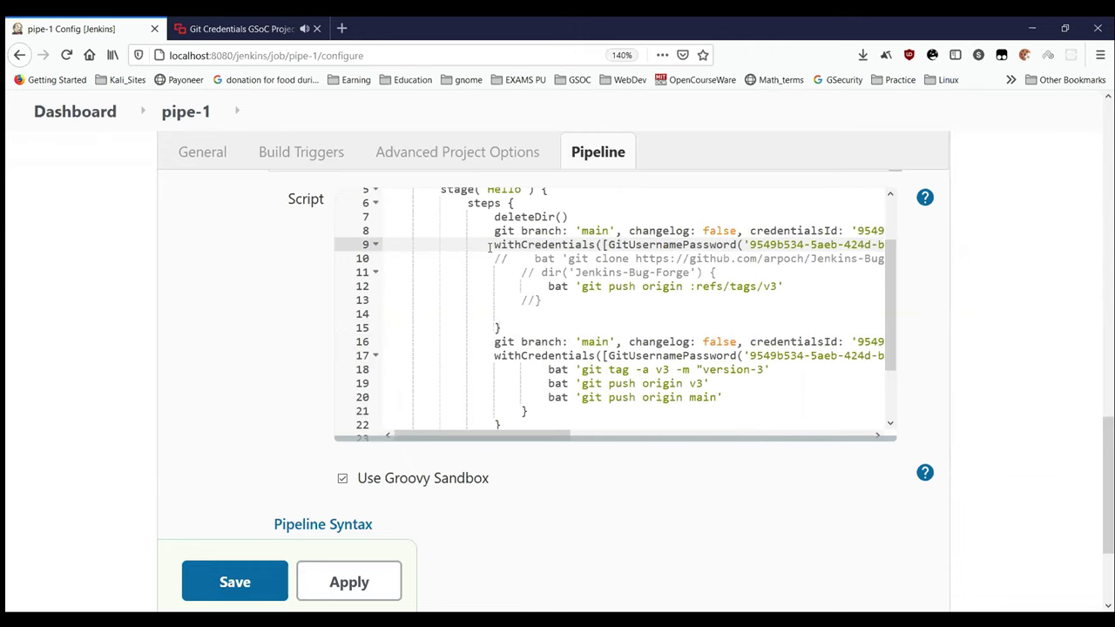
scroll(488, 247, down, 2)
click(368, 583)
click(249, 596)
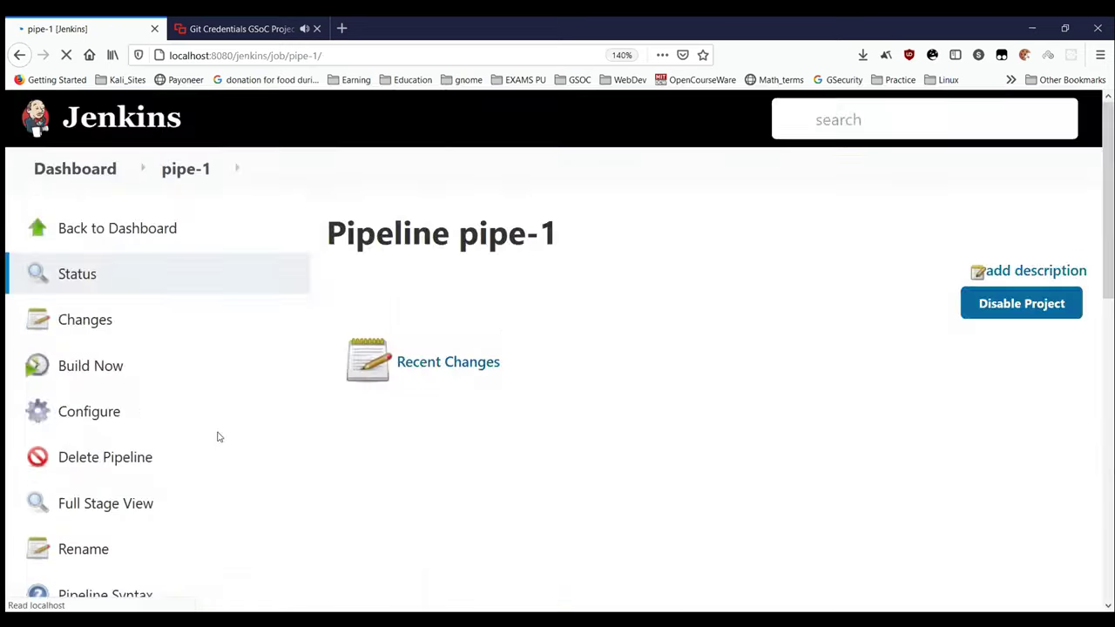
scroll(217, 436, down, 3)
click(135, 146)
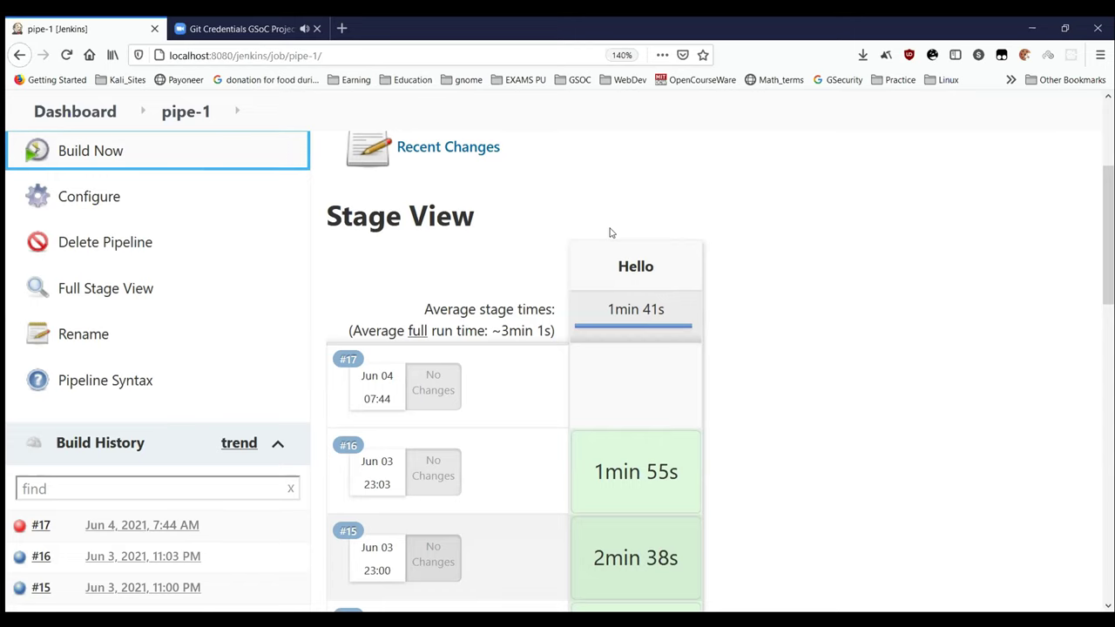
Step: Open the pipe-1 configuration in a separate browser tab and enlarge the pipeline script editor to show the whole script
scroll(209, 305, up, 3)
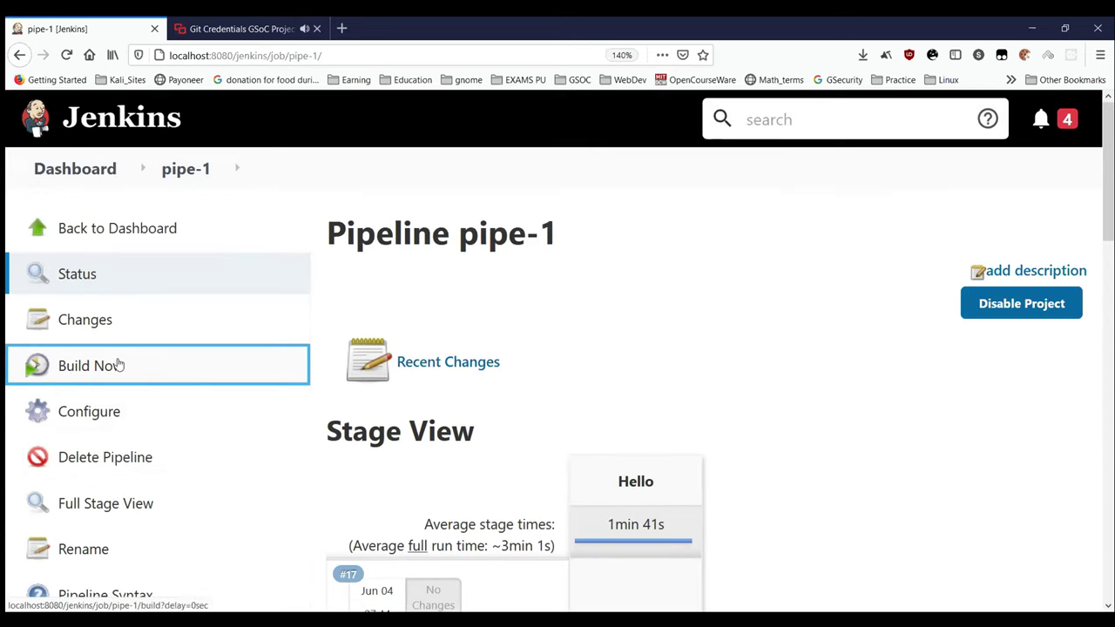
click(101, 408)
middle_click(130, 417)
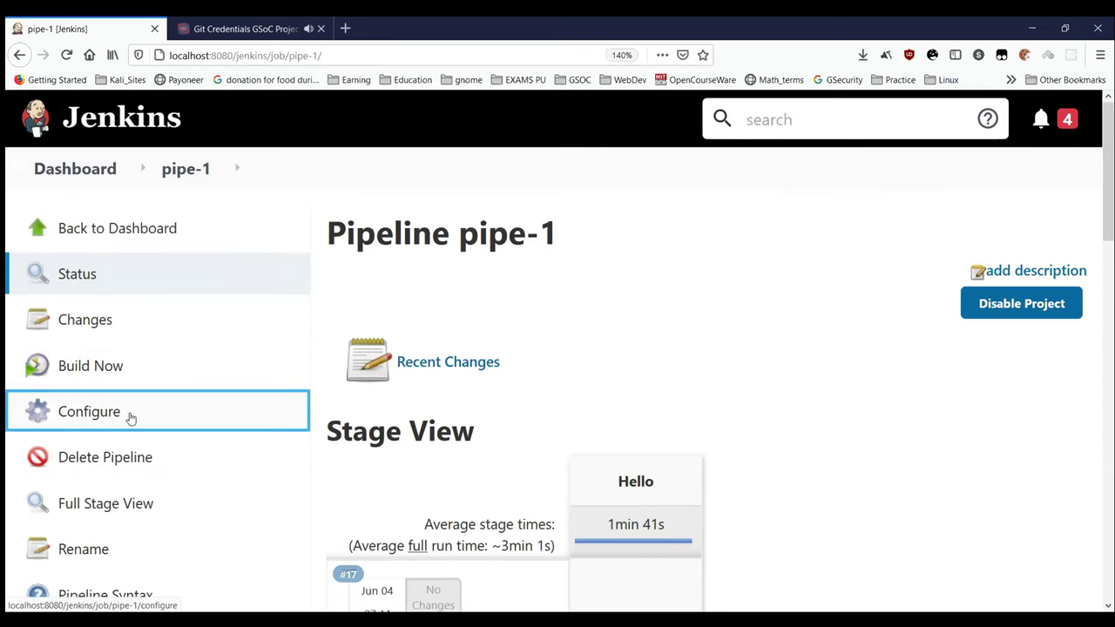
click(223, 29)
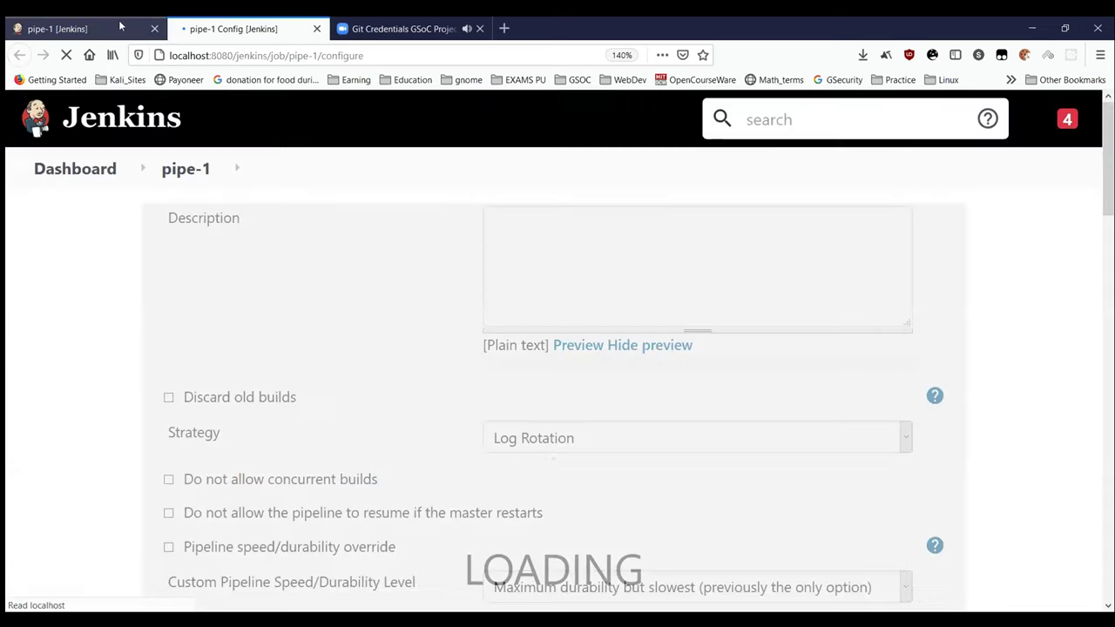
scroll(278, 276, down, 15)
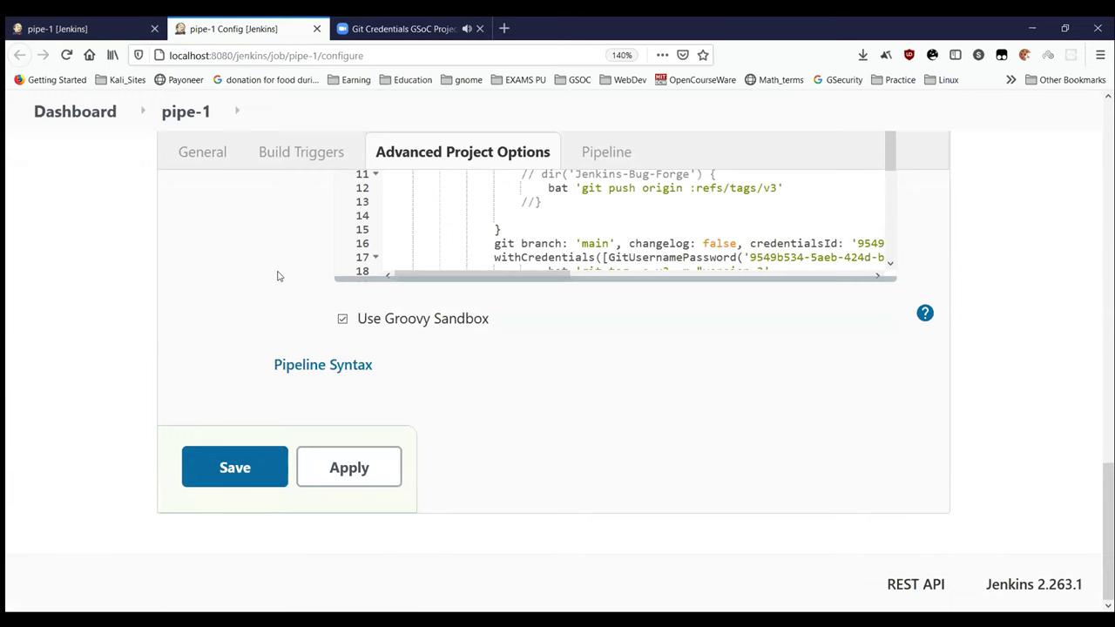
scroll(277, 276, up, 3)
drag(891, 495, 892, 608)
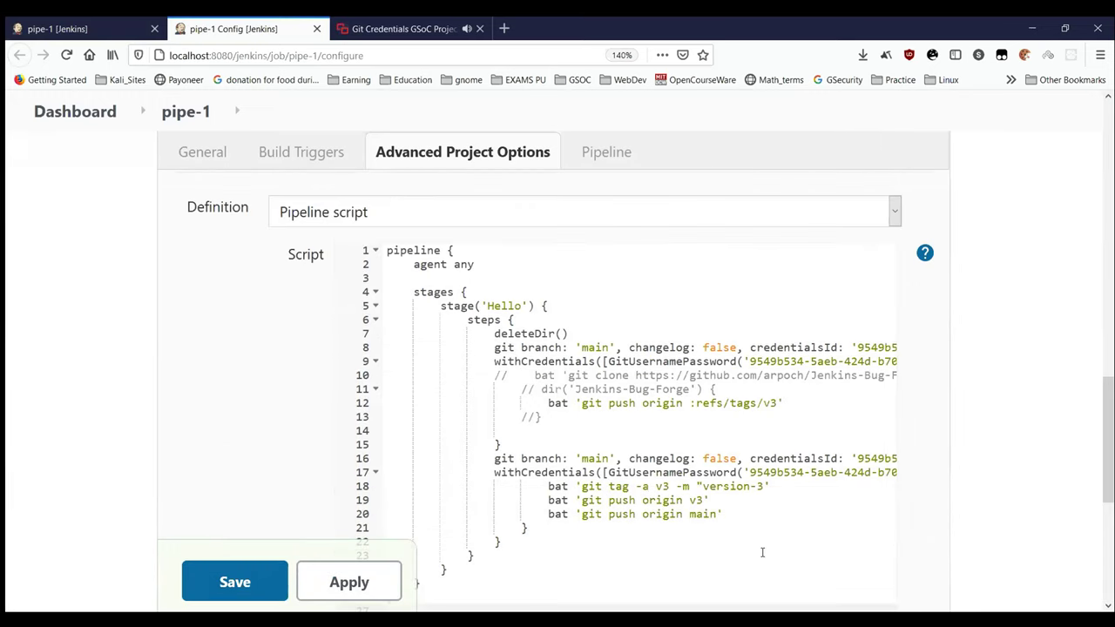
Step: Examine the git checkout and withCredentials lines of the script across their full width, including the credentials and repository URL arguments
scroll(759, 550, right, 4)
scroll(762, 552, left, 2)
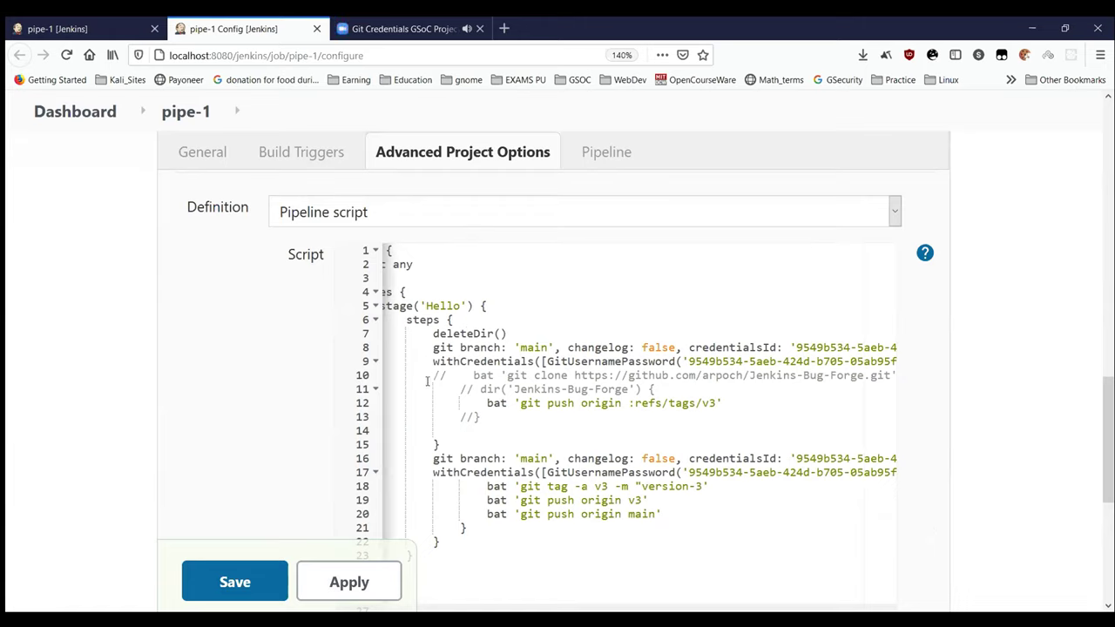
scroll(427, 381, right, 3)
scroll(427, 381, left, 6)
scroll(427, 381, right, 1)
scroll(427, 381, right, 1)
scroll(427, 381, right, 5)
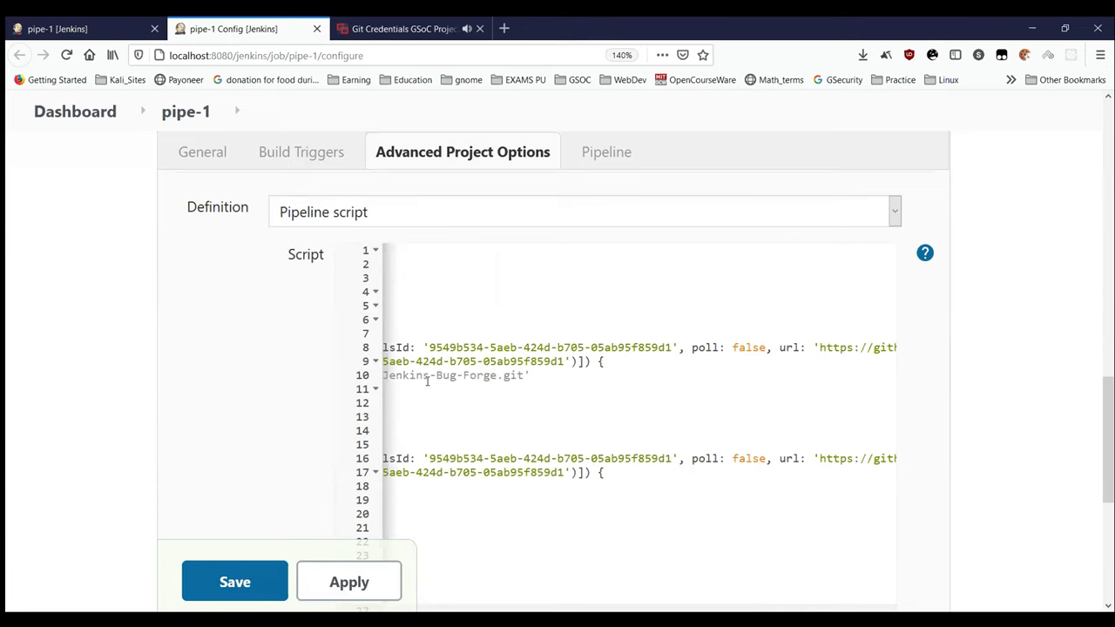
scroll(427, 381, left, 7)
scroll(426, 381, right, 11)
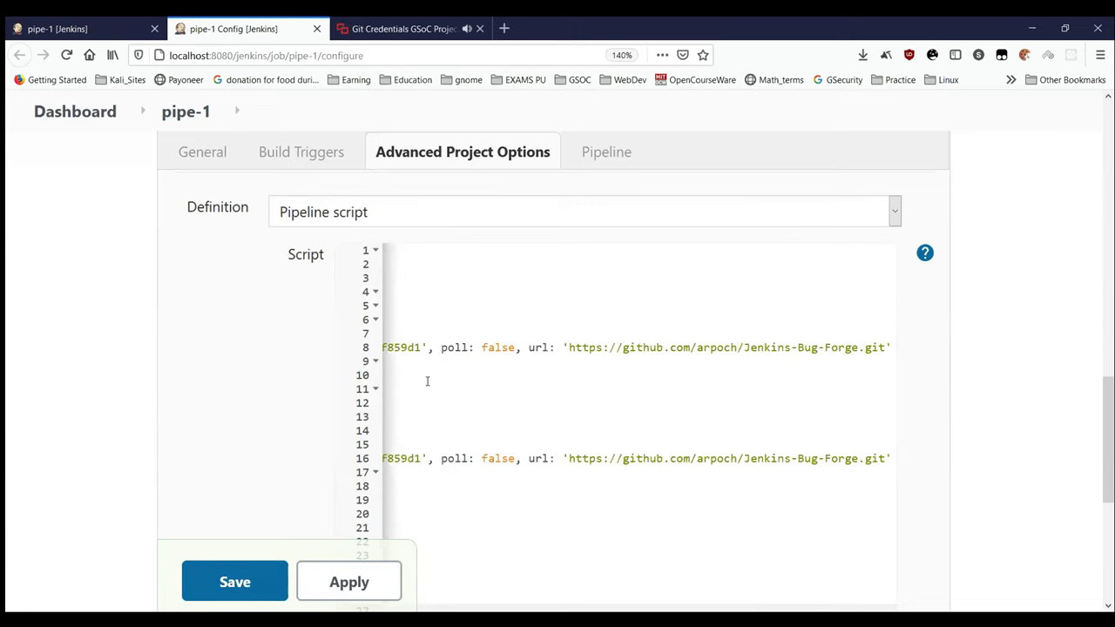
scroll(426, 381, left, 3)
scroll(427, 381, left, 7)
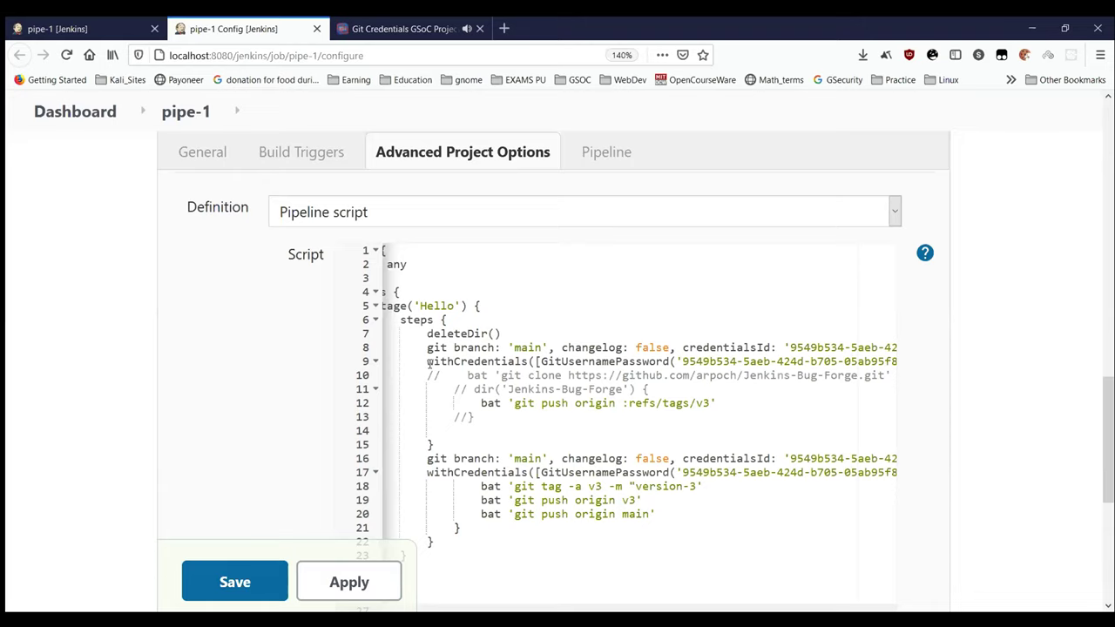
Step: Examine the v3 tag deletion push and the second git checkout block with its tag and push commands
click(429, 364)
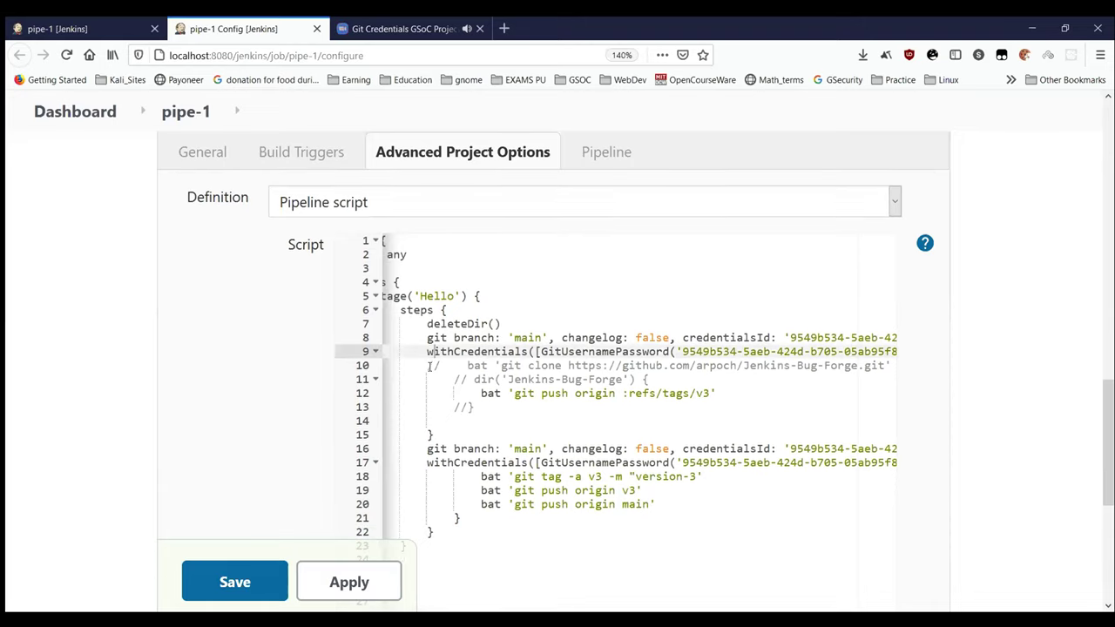
scroll(429, 364, down, 3)
scroll(488, 348, up, 2)
click(515, 336)
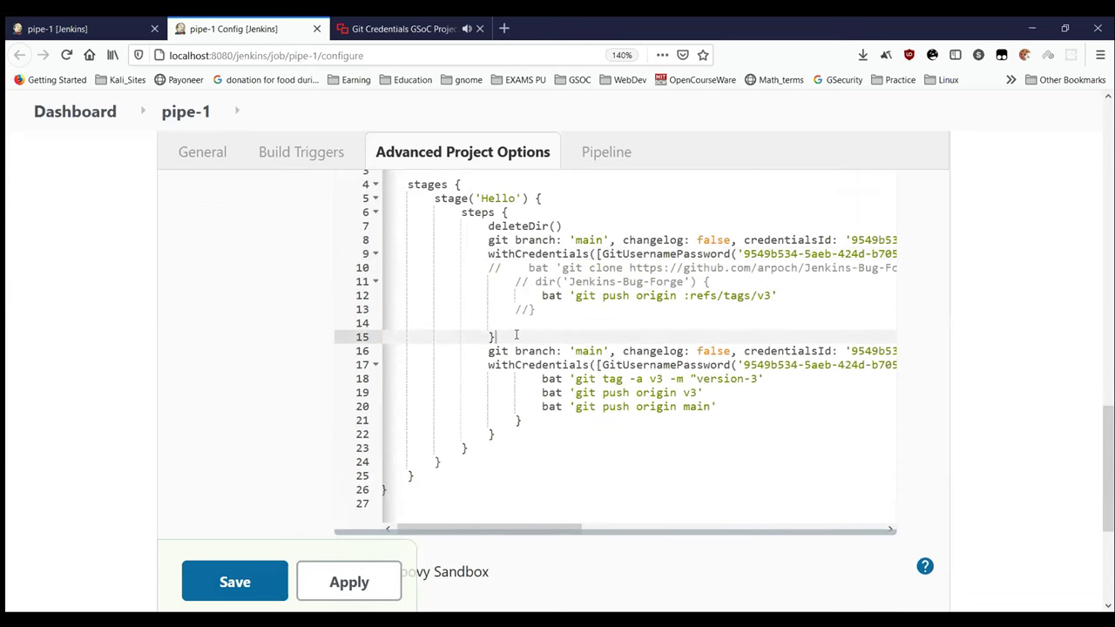
click(504, 352)
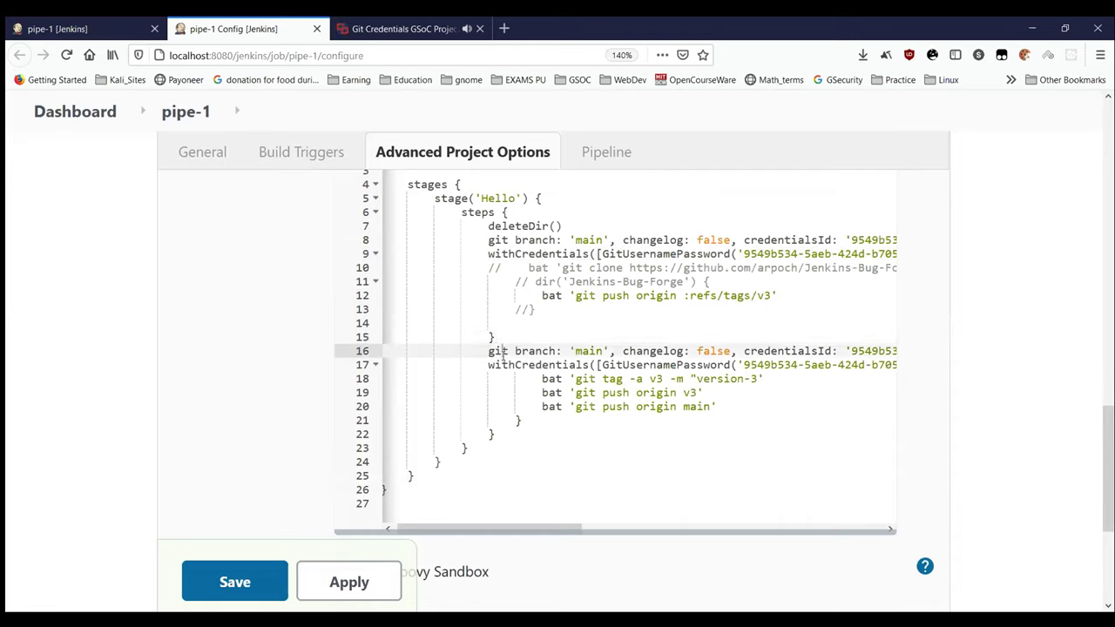
click(484, 352)
scroll(553, 302, right, 3)
scroll(553, 302, left, 3)
click(554, 302)
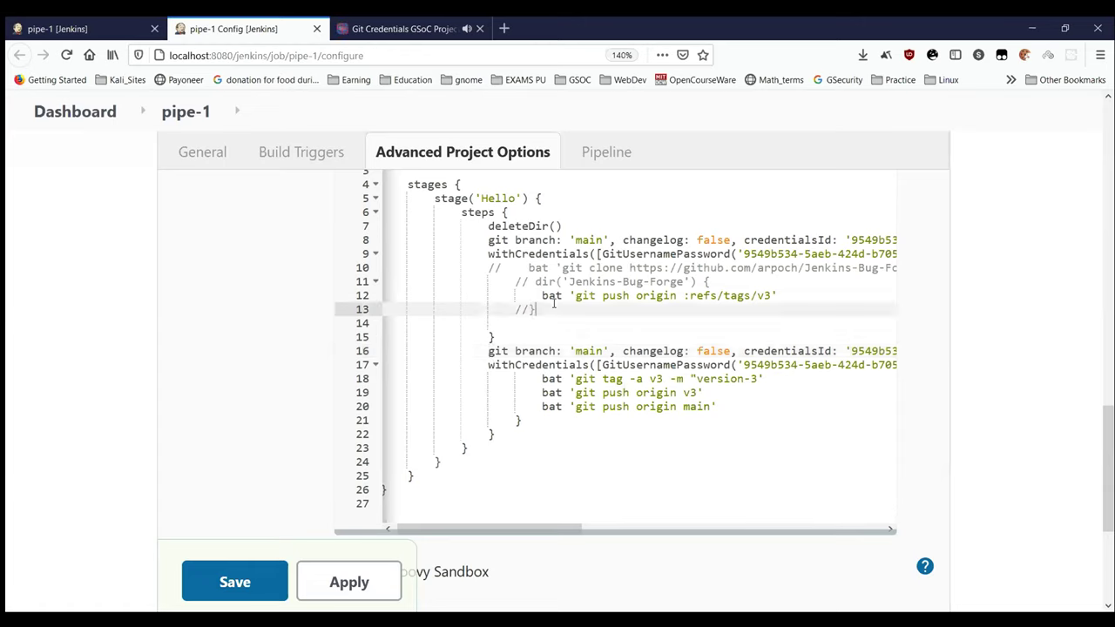
click(570, 297)
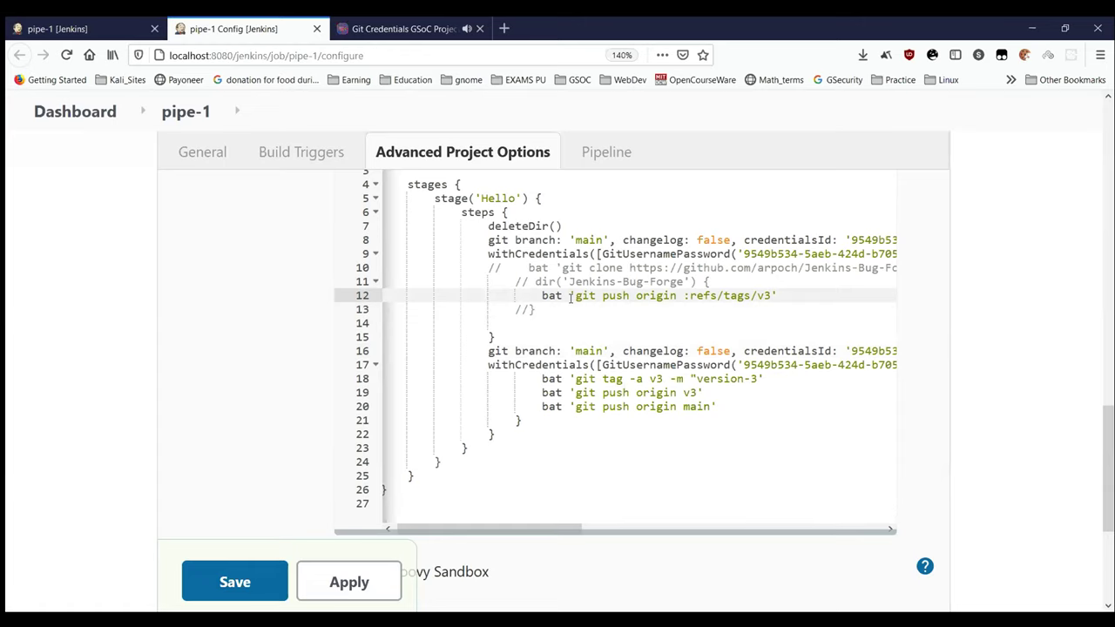
double_click(535, 352)
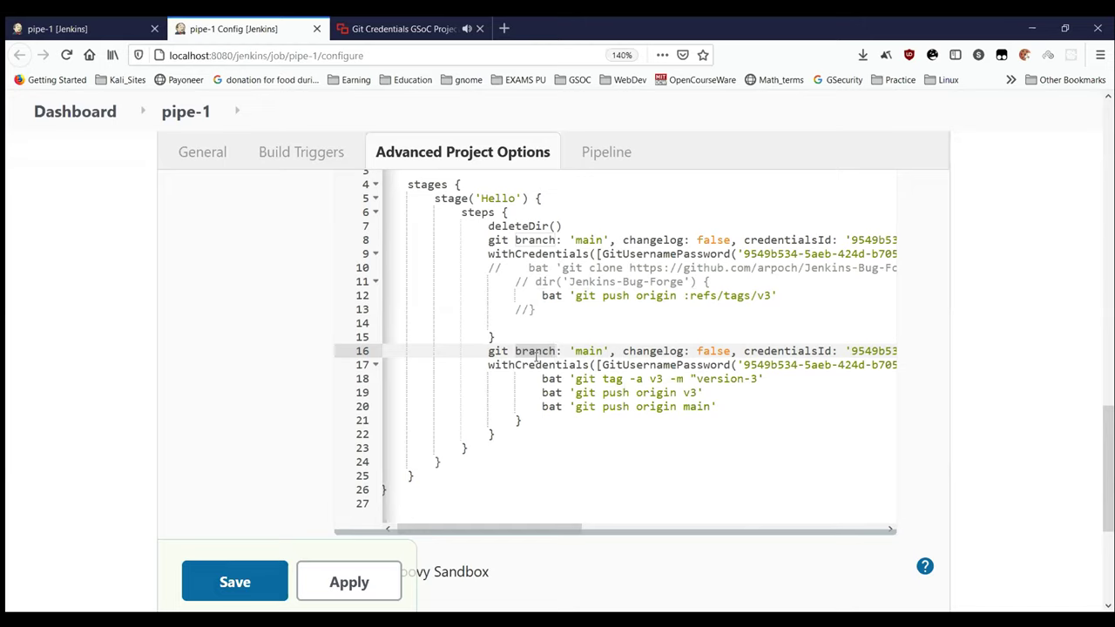
click(502, 352)
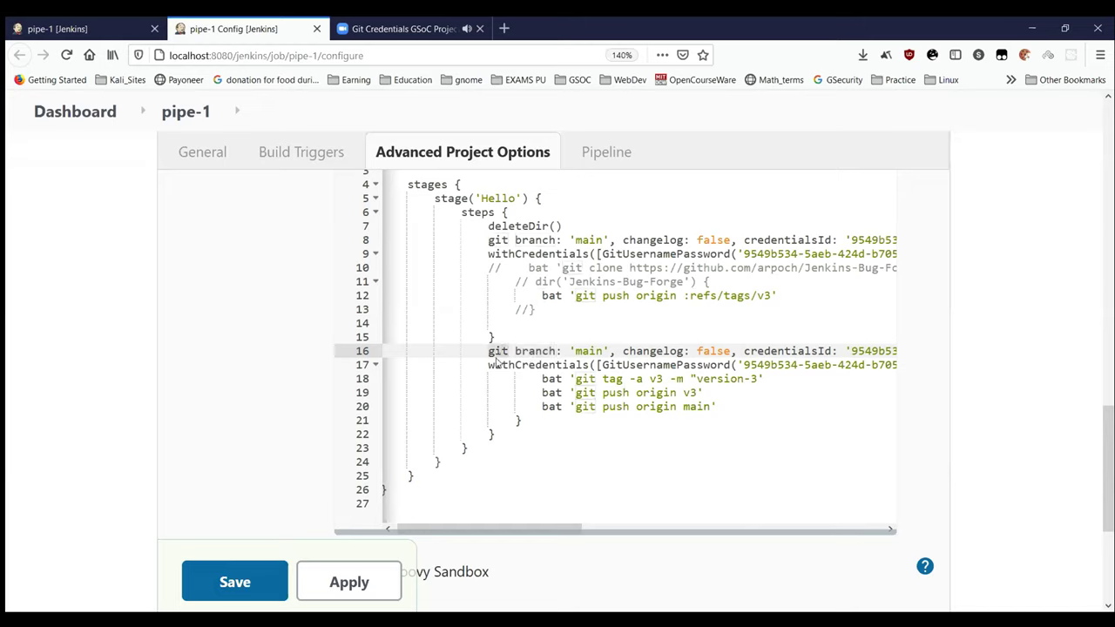
click(489, 352)
scroll(471, 419, left, 1)
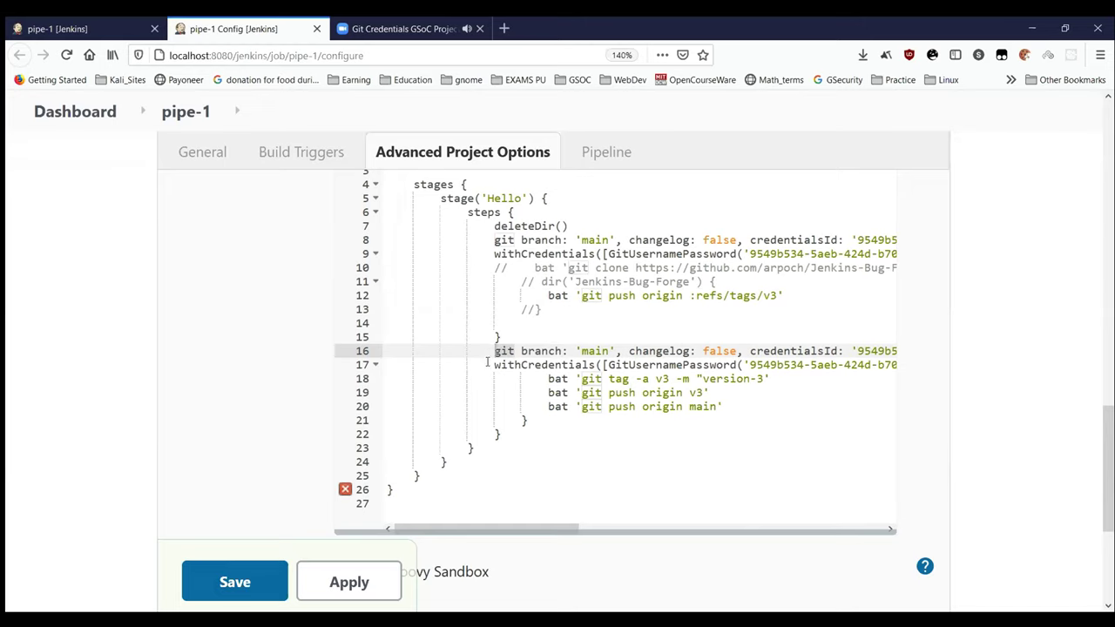
Step: Check the closing braces at the end of the script and delete the surplus final brace with its empty line
click(363, 491)
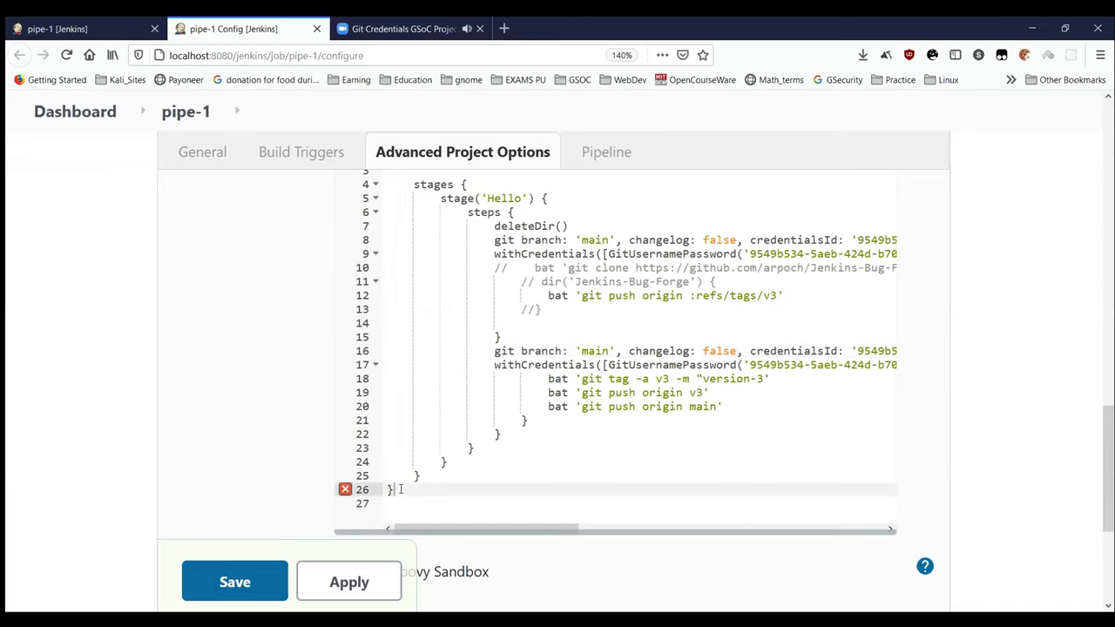
click(471, 448)
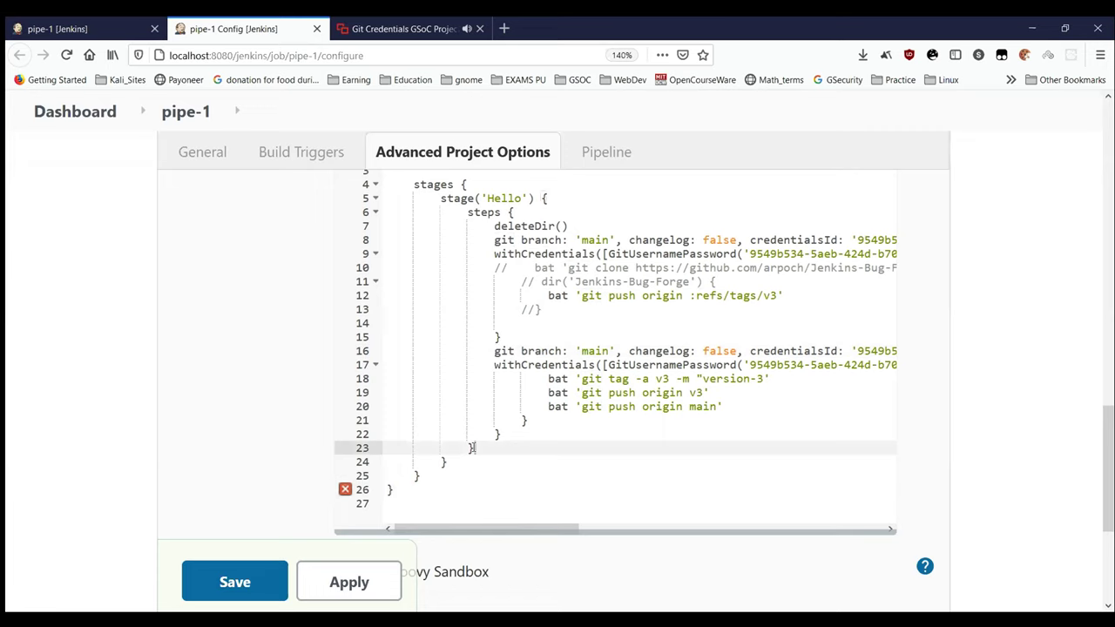
scroll(472, 448, up, 1)
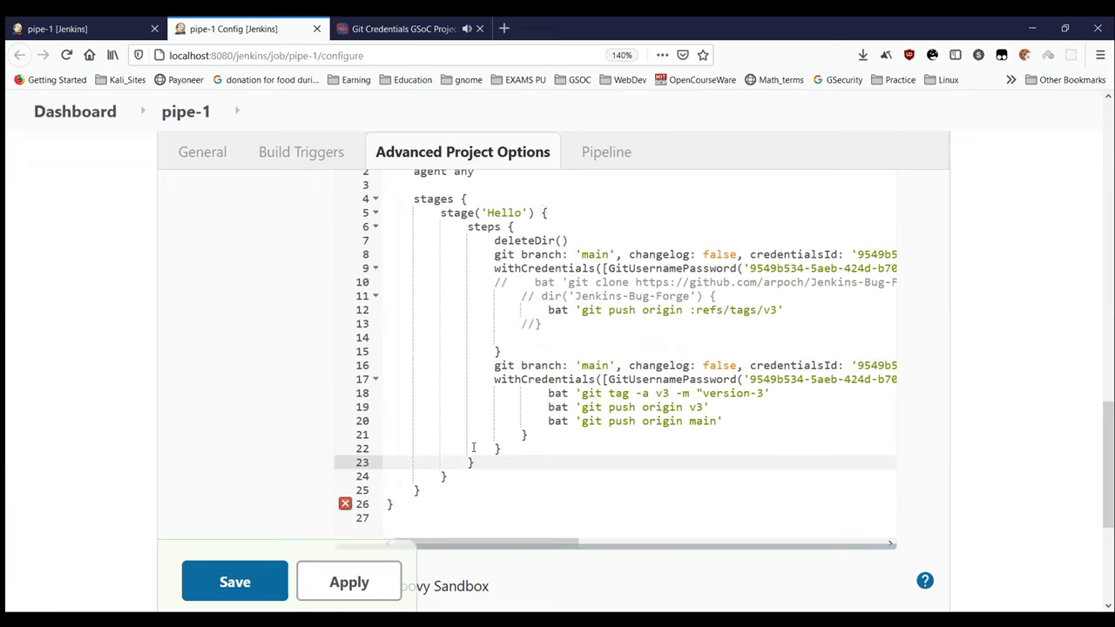
scroll(473, 447, down, 1)
click(451, 464)
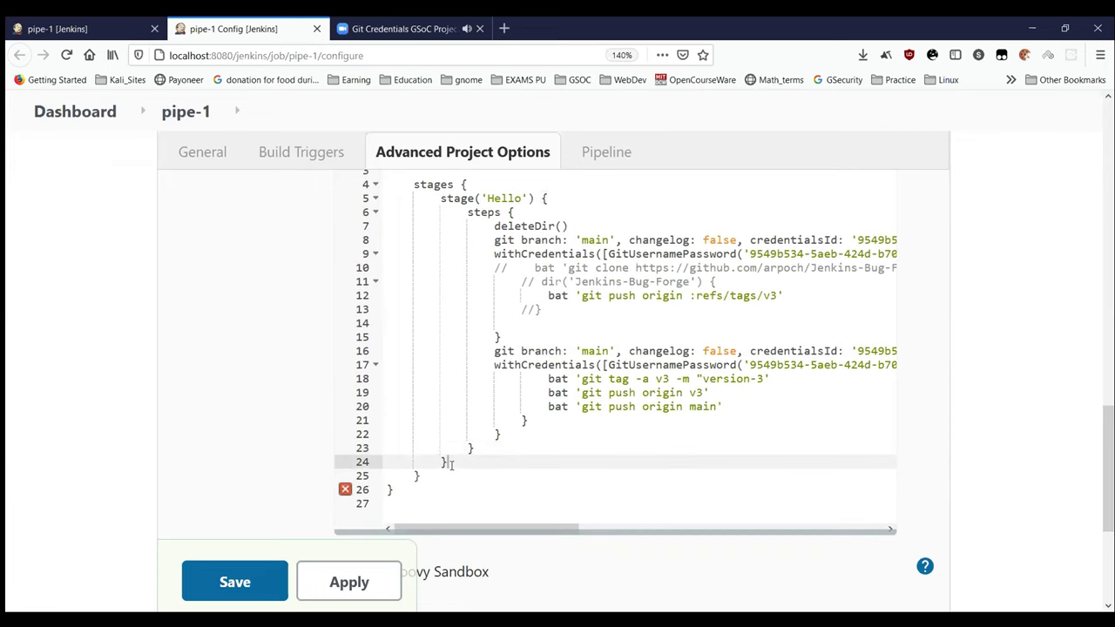
click(426, 478)
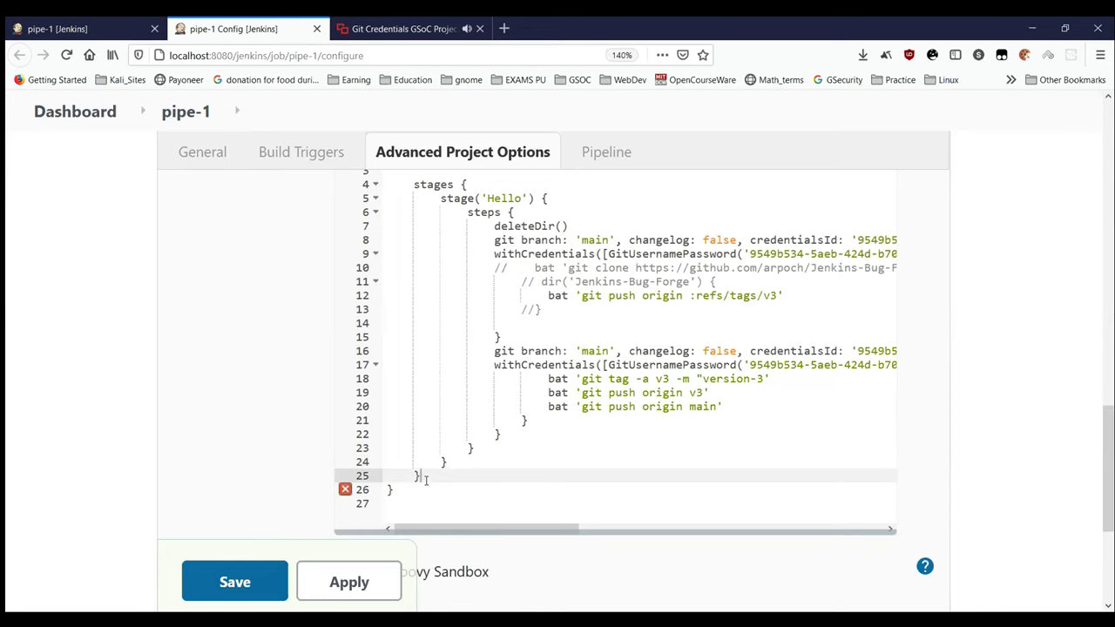
scroll(425, 478, down, 3)
click(393, 381)
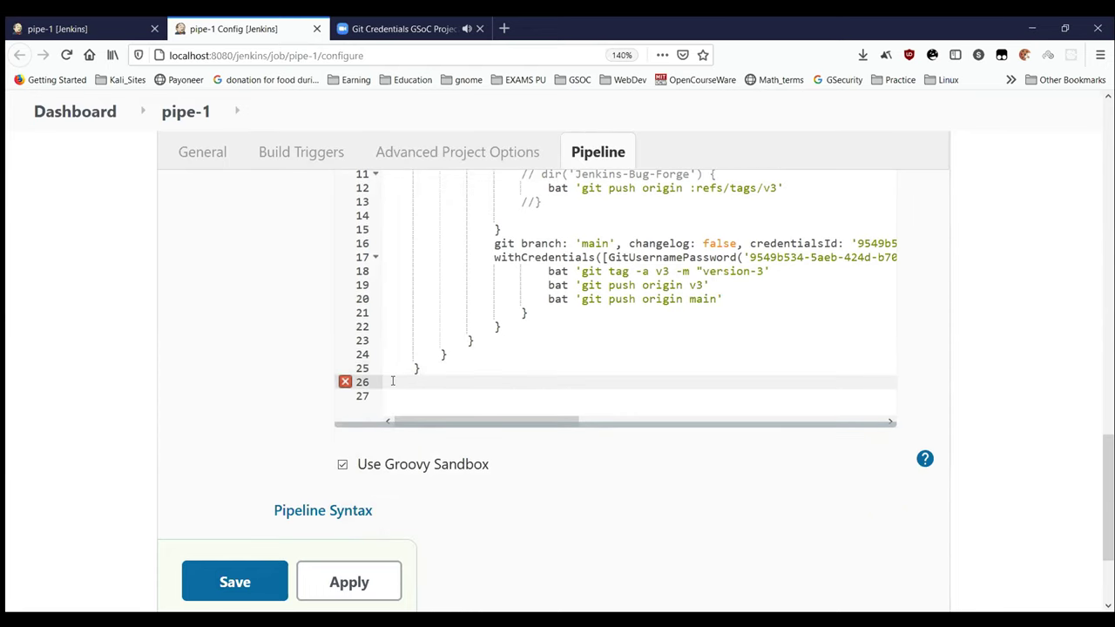
scroll(392, 381, up, 3)
scroll(496, 353, up, 3)
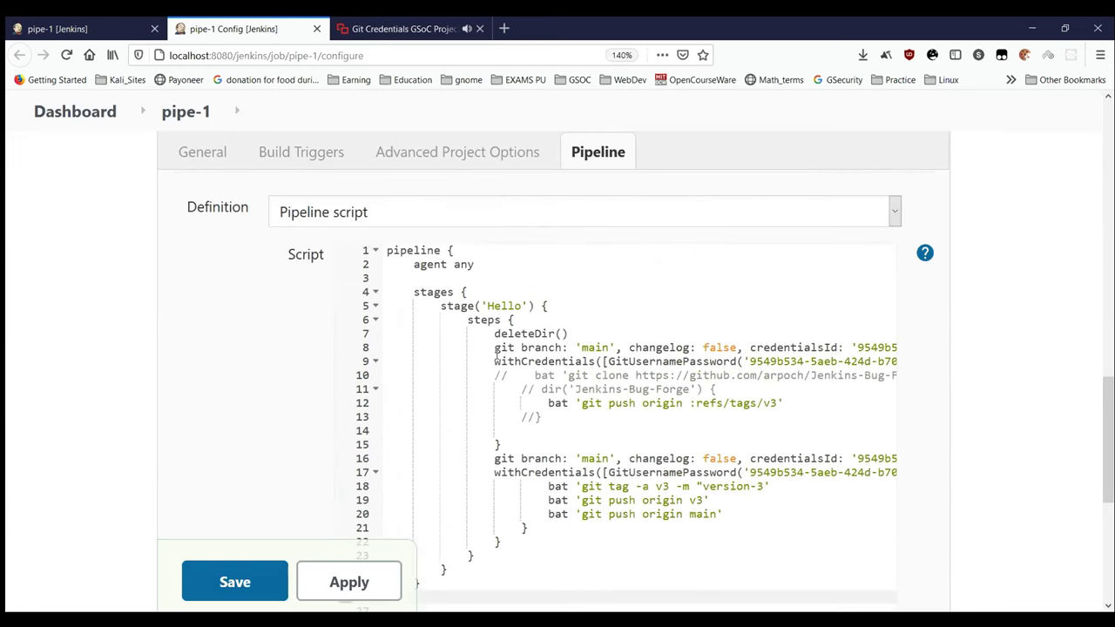
scroll(495, 355, down, 3)
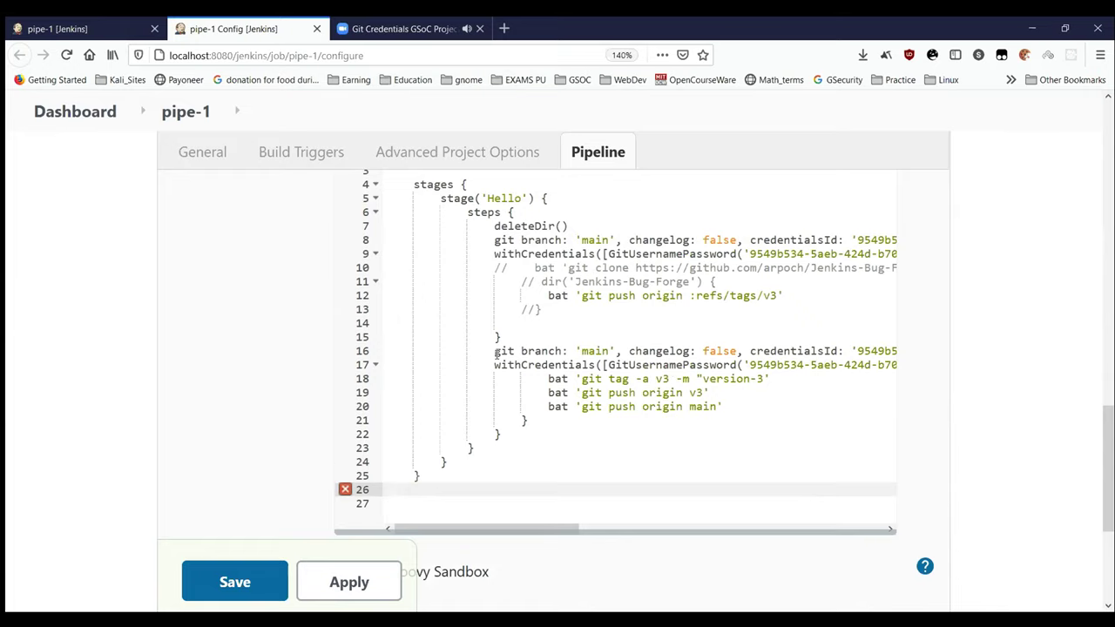
key(BackSpace)
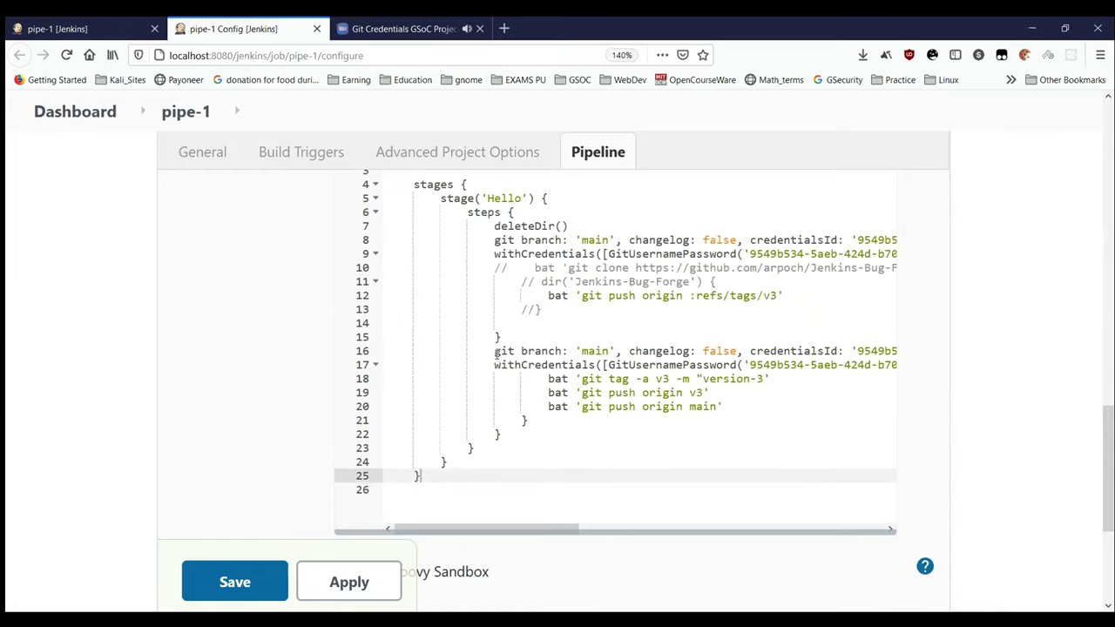
Step: Apply and save the edited pipeline script, returning to the stage view of pipe-1
scroll(496, 353, up, 2)
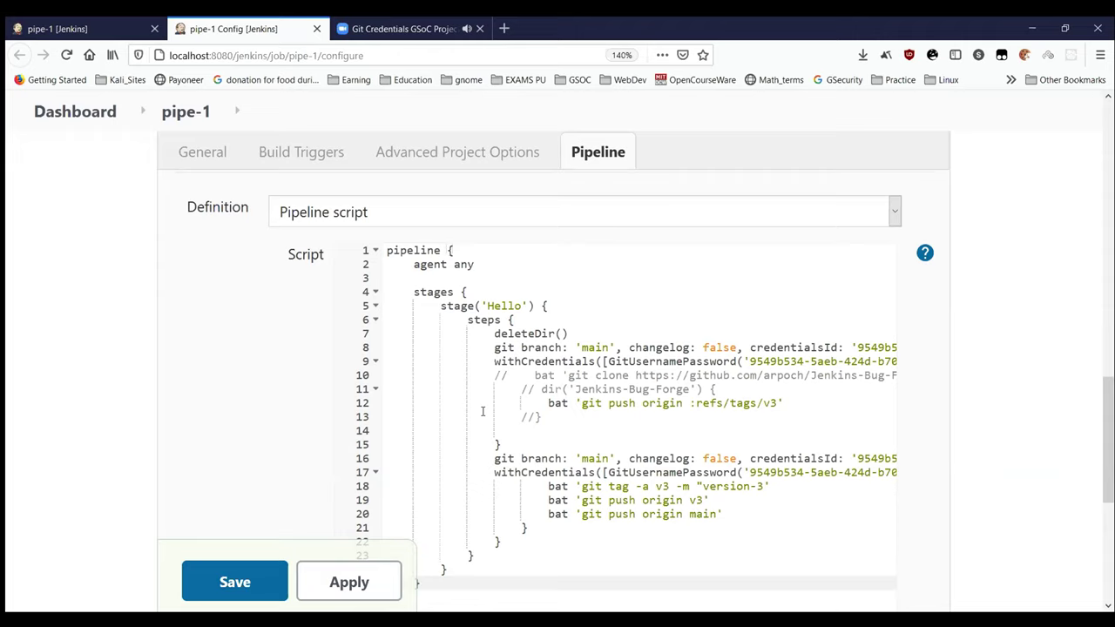
click(406, 391)
scroll(293, 373, down, 5)
click(349, 582)
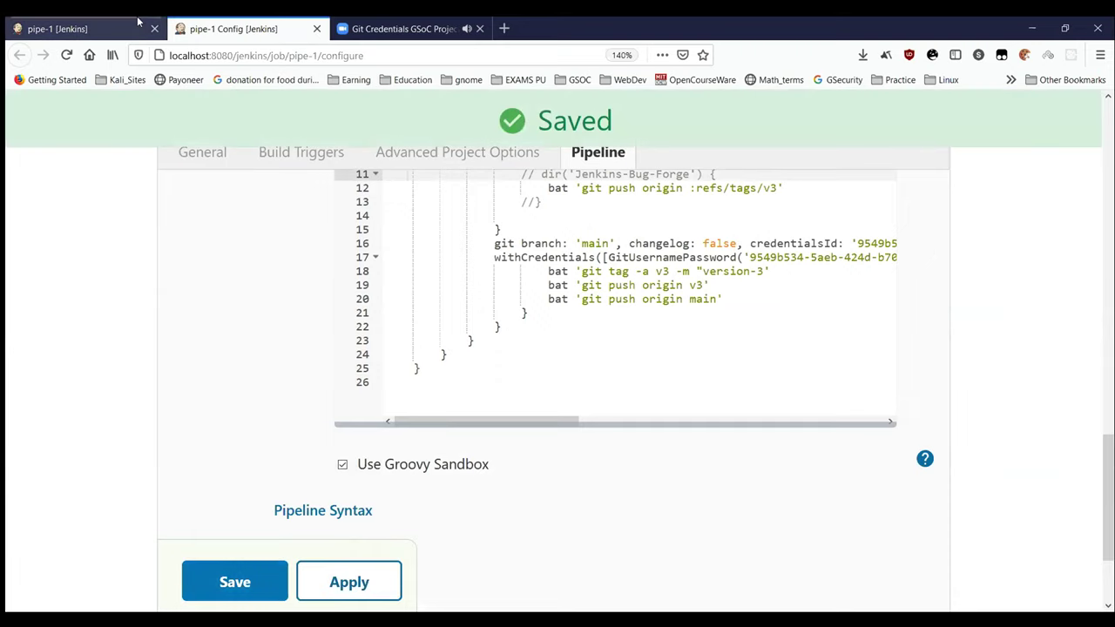
click(232, 581)
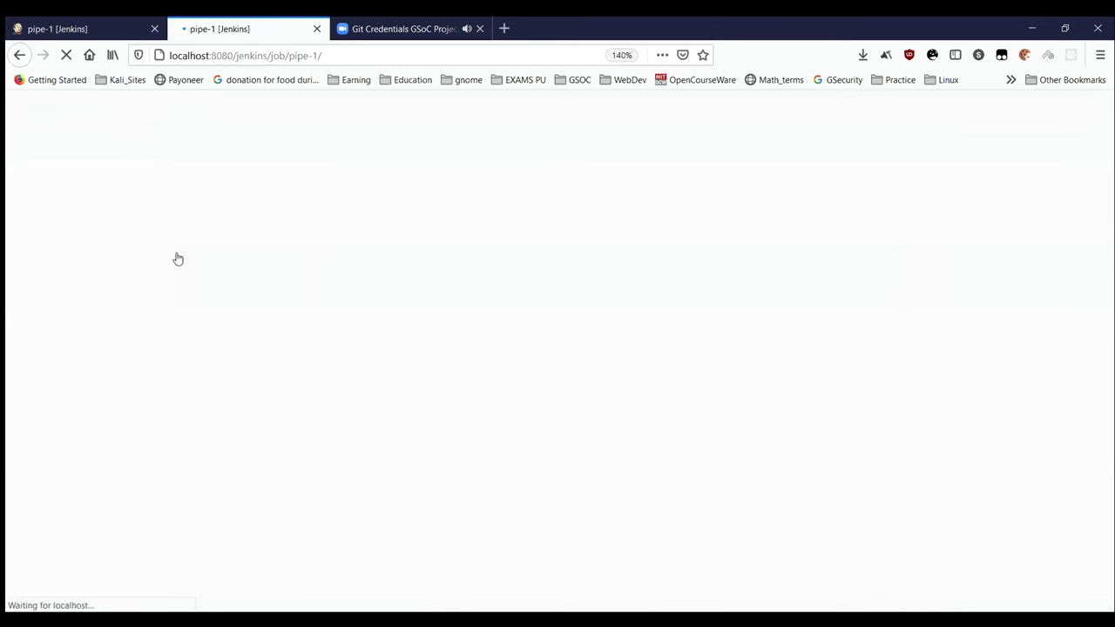
scroll(265, 269, down, 3)
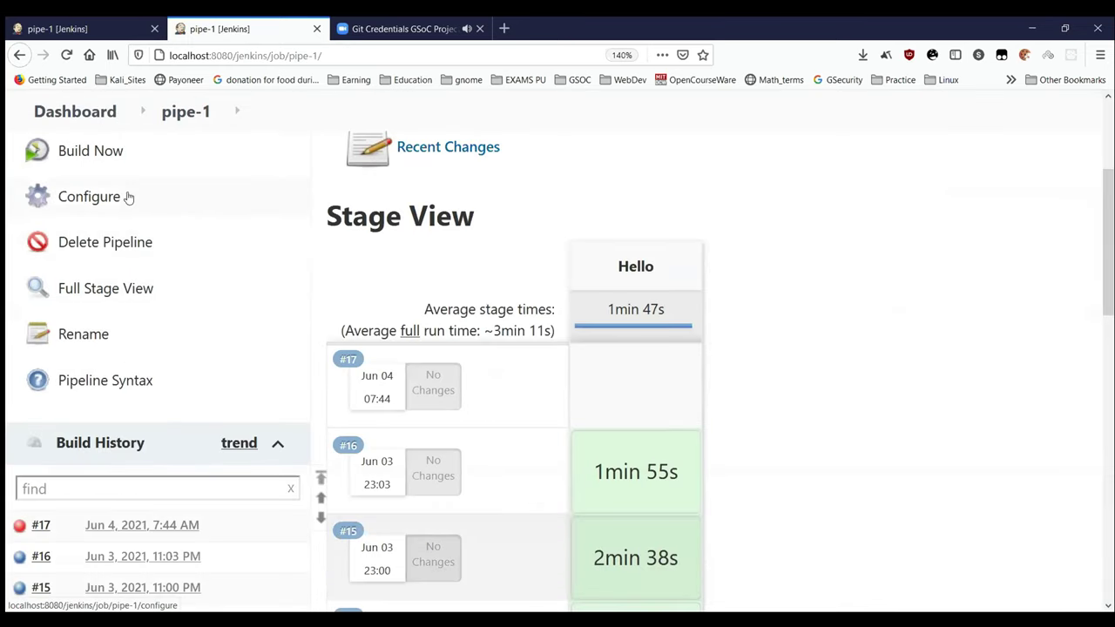
Step: Start a new build of pipe-1 and follow its progress in the stage view and build history
click(96, 152)
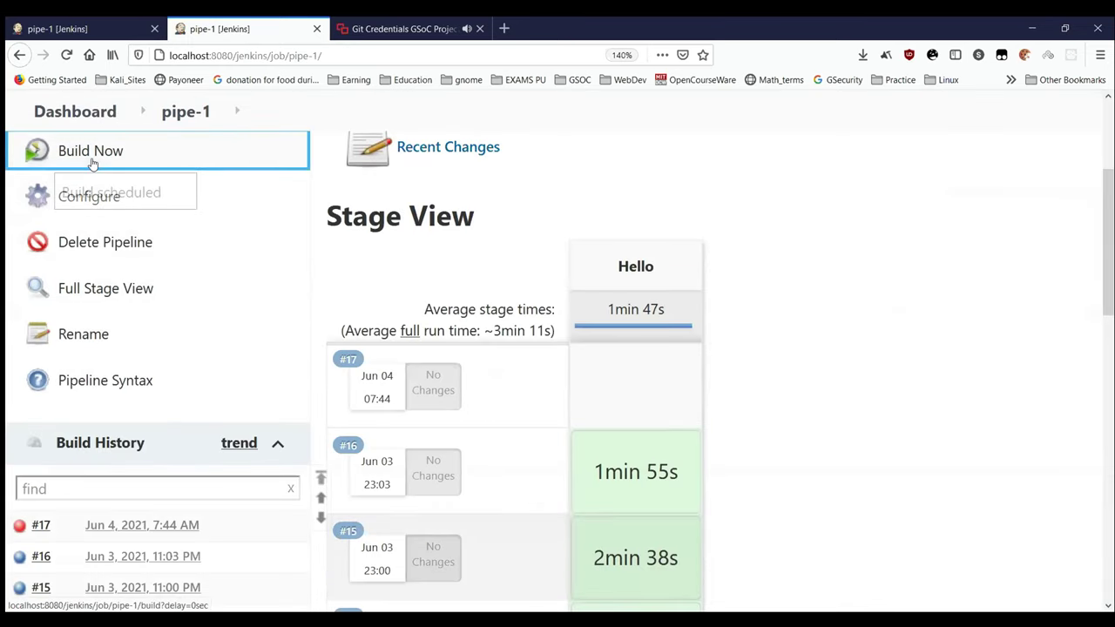
double_click(741, 249)
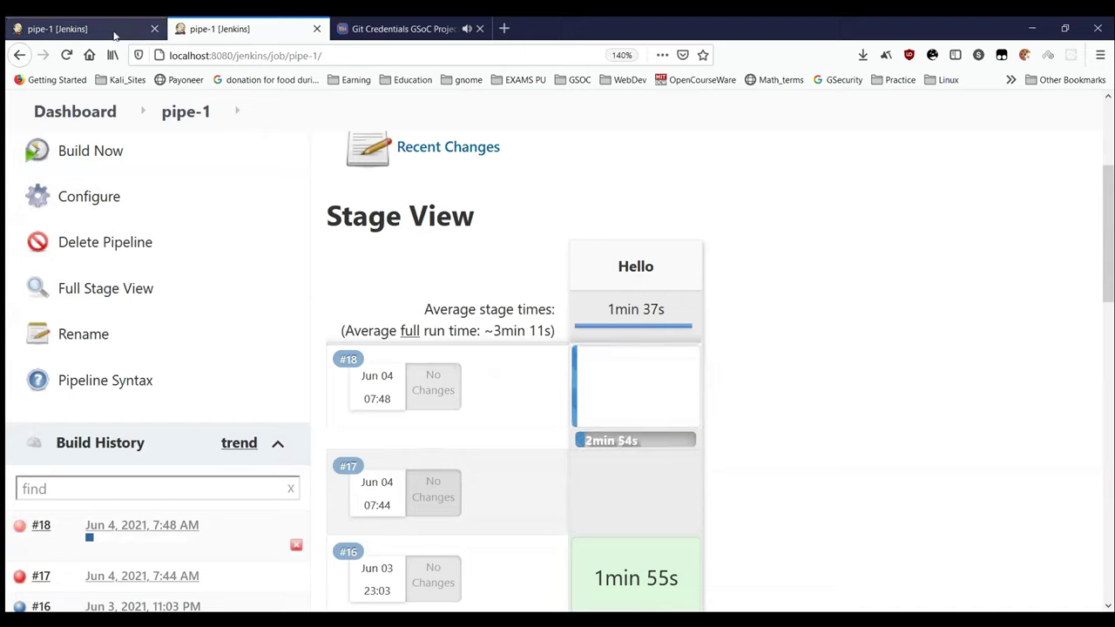
scroll(504, 182, down, 2)
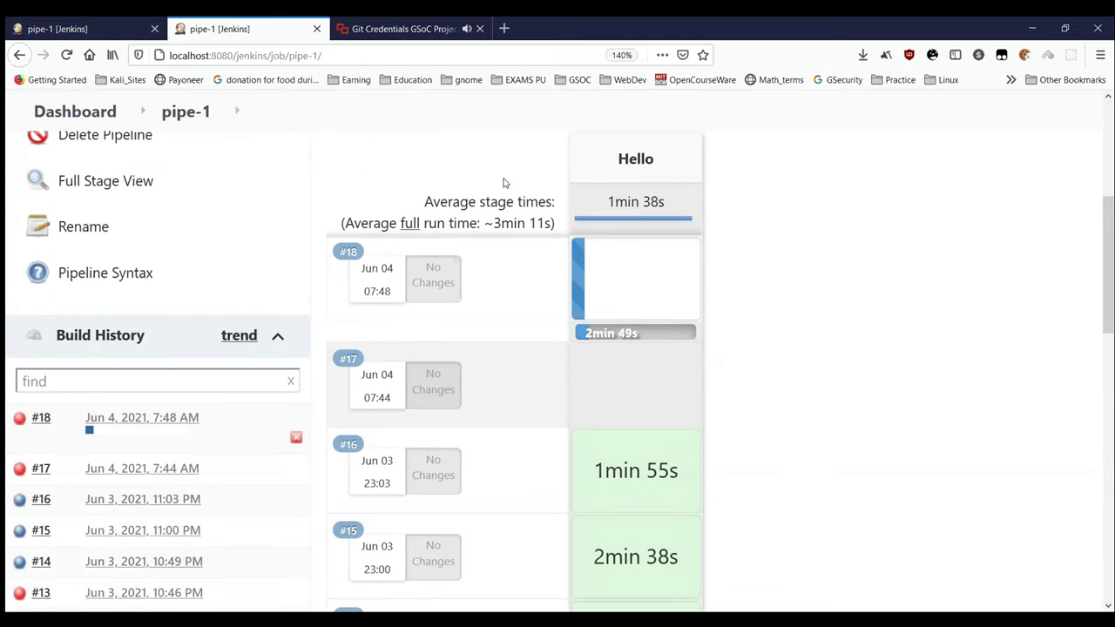
scroll(503, 183, up, 2)
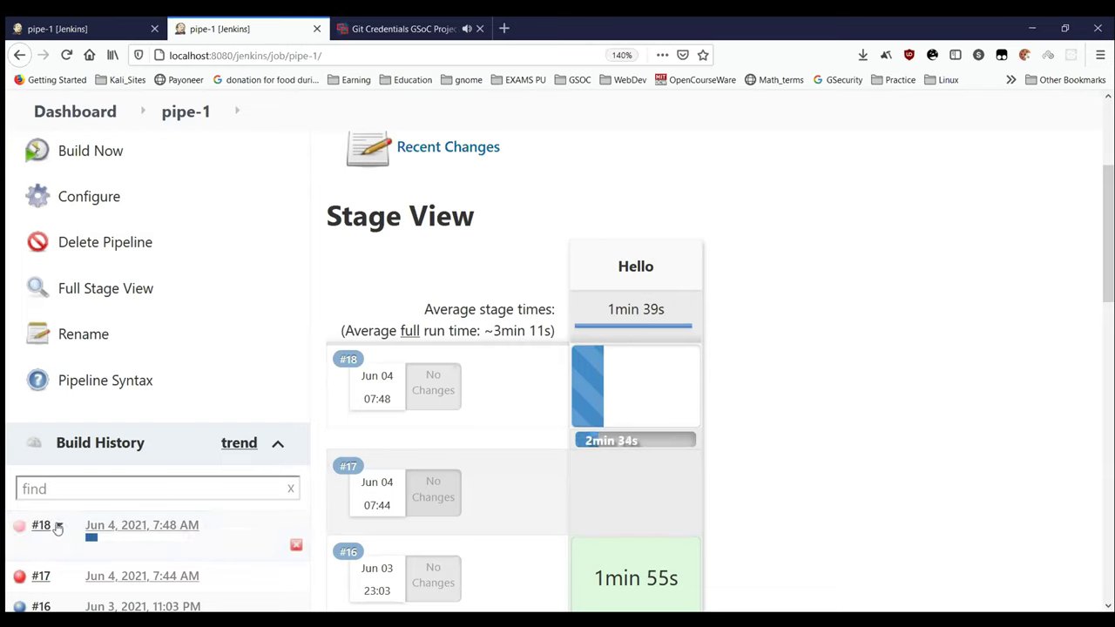
Step: Open the console output of build #18 in a new tab and examine the log through the final git tag command
click(58, 527)
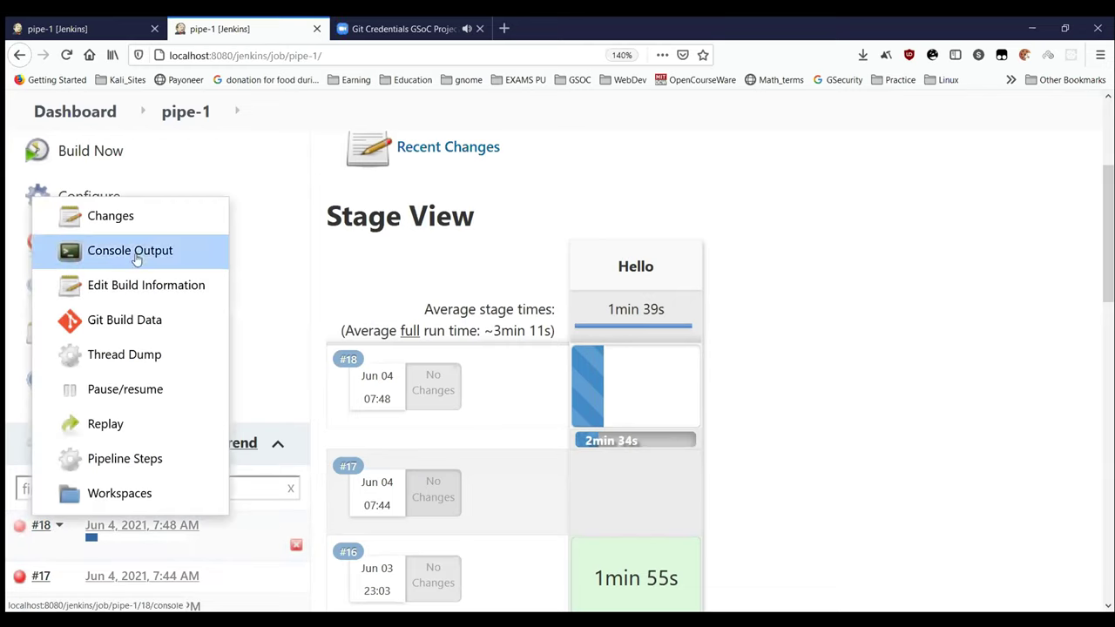
middle_click(165, 258)
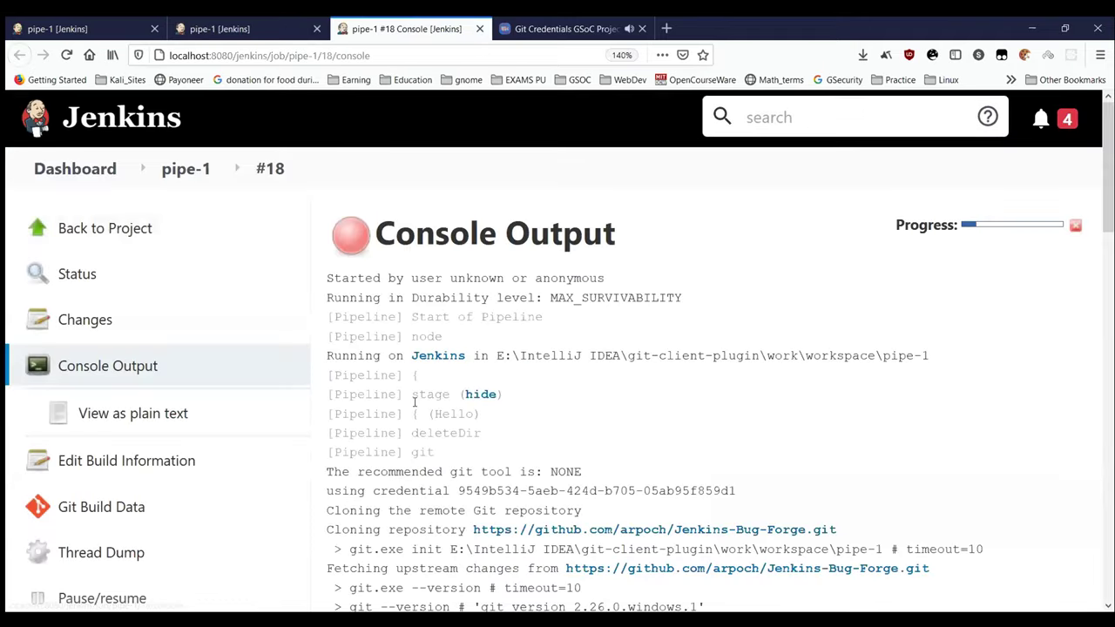
scroll(414, 402, down, 15)
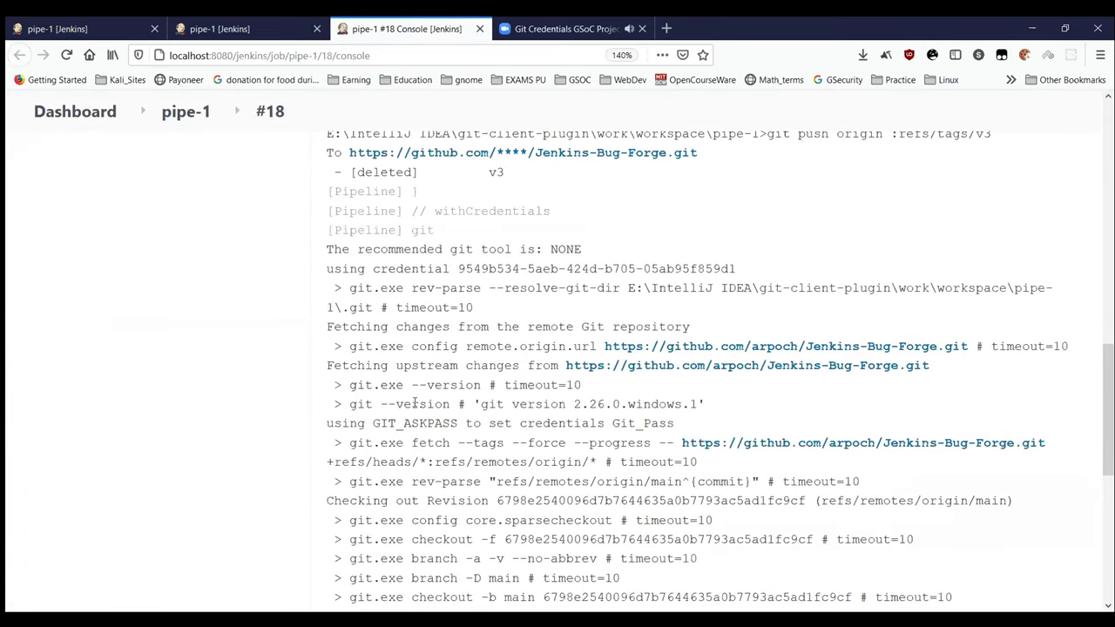
scroll(415, 402, down, 5)
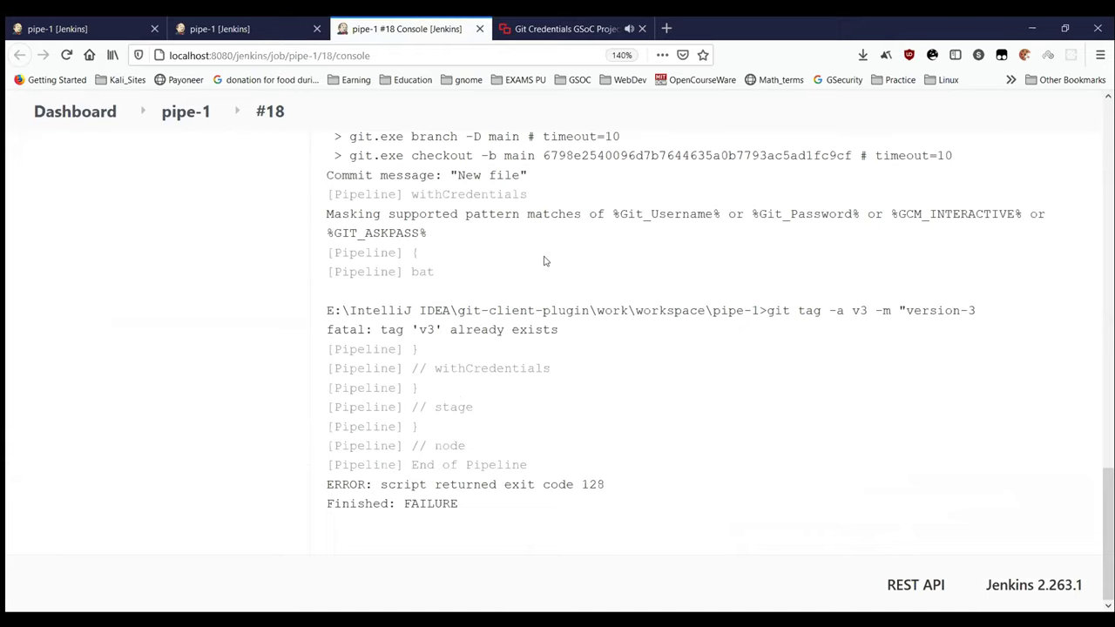
scroll(543, 261, up, 1)
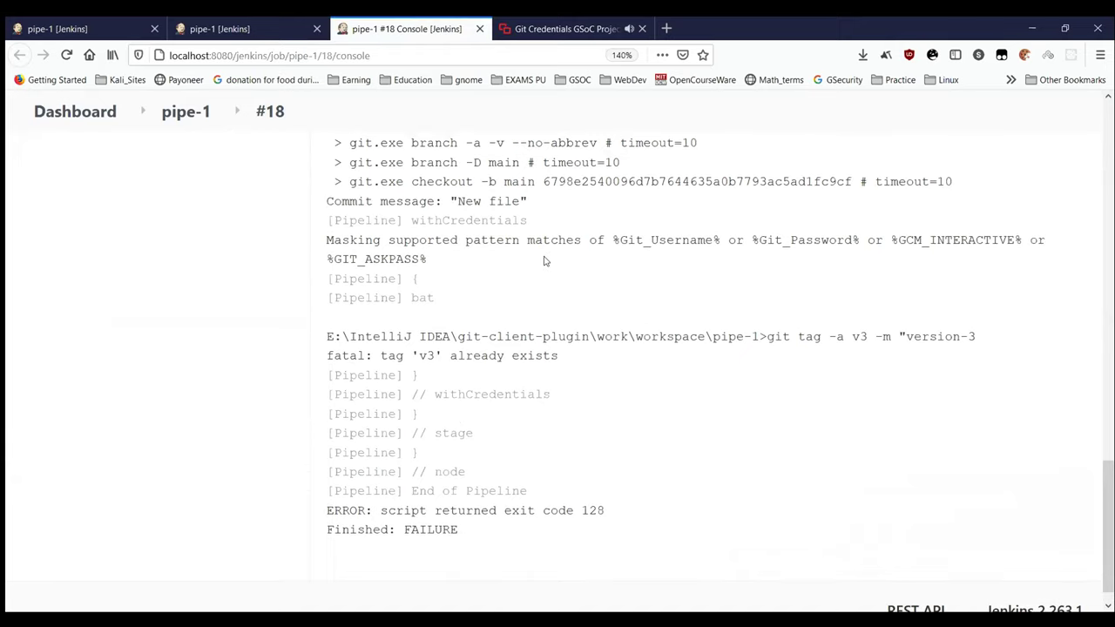
scroll(543, 261, up, 2)
scroll(543, 261, down, 3)
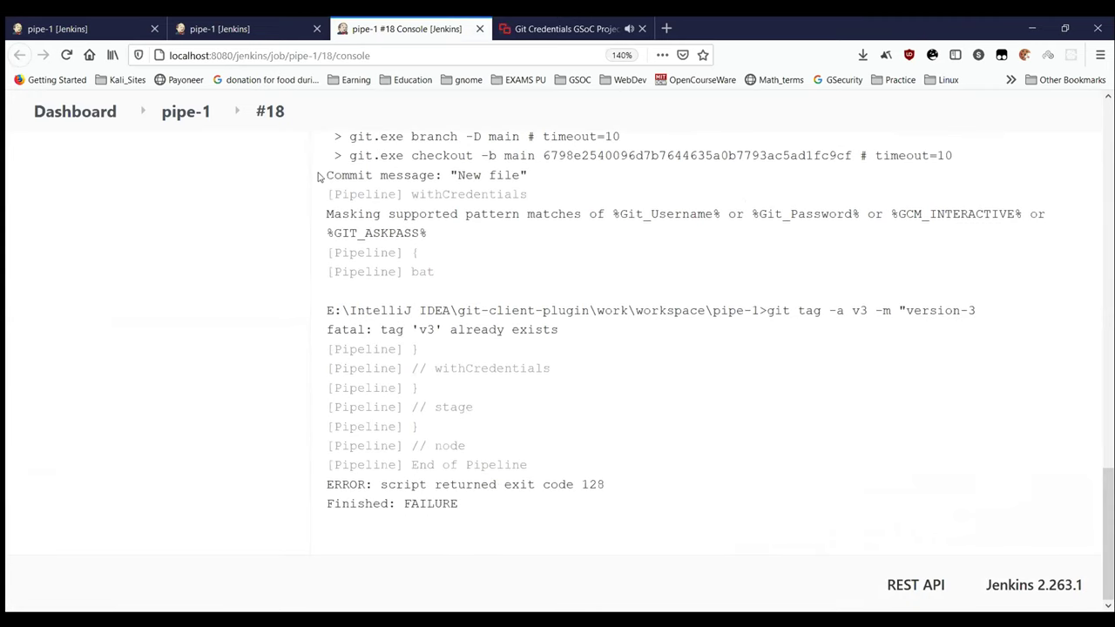
Step: Open the pipe-1 configuration and comment out the second git branch: 'main' checkout line of the script with //
click(153, 19)
click(154, 411)
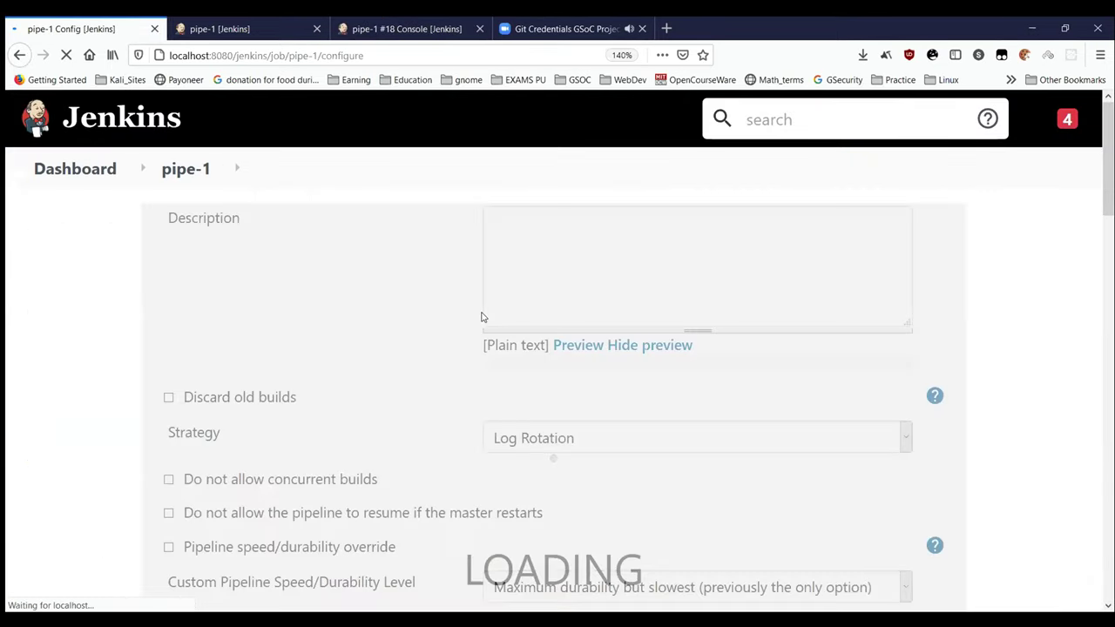
scroll(484, 318, down, 15)
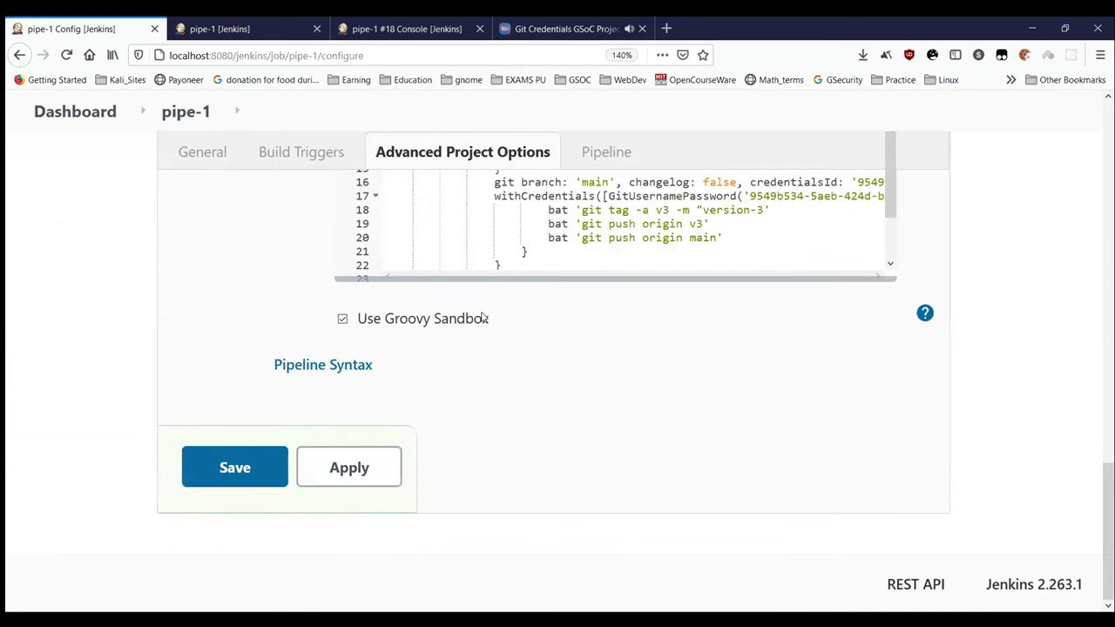
scroll(484, 320, up, 3)
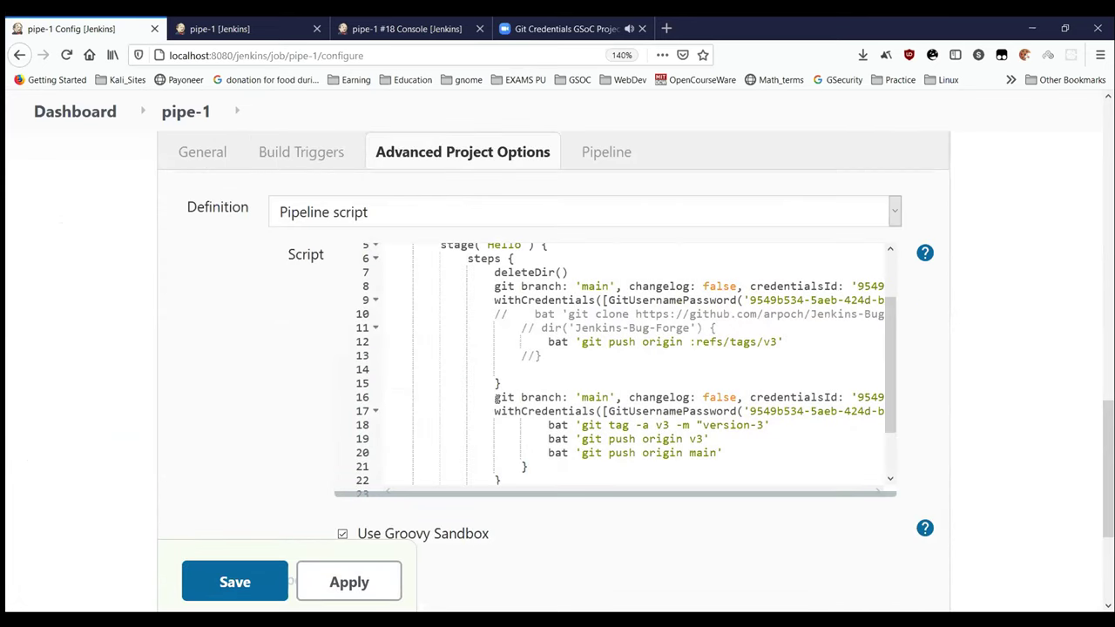
click(488, 397)
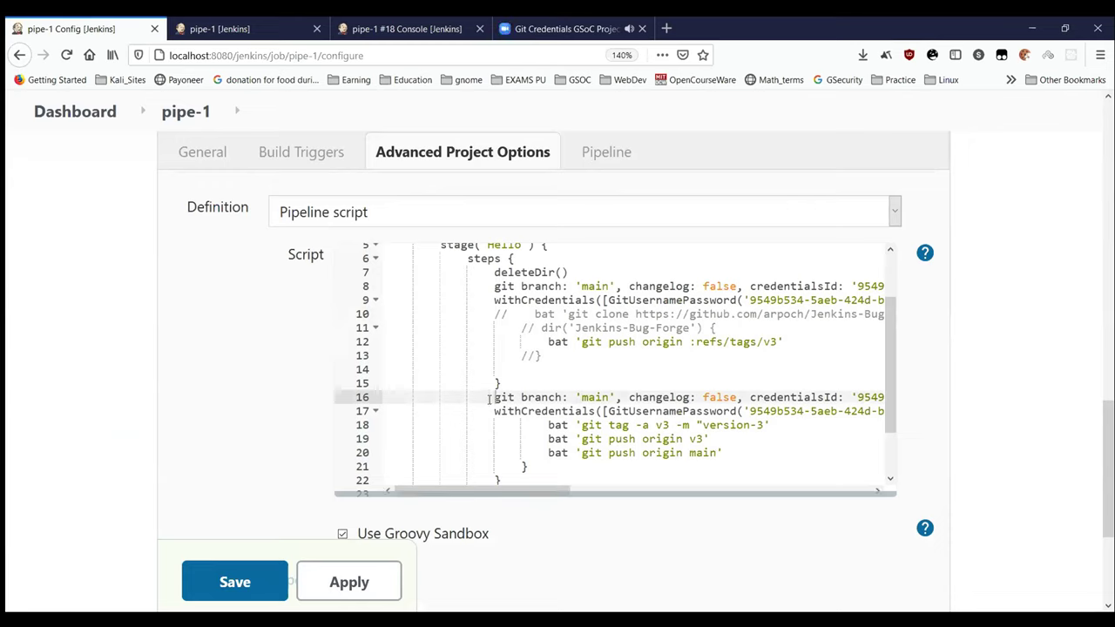
text(//)
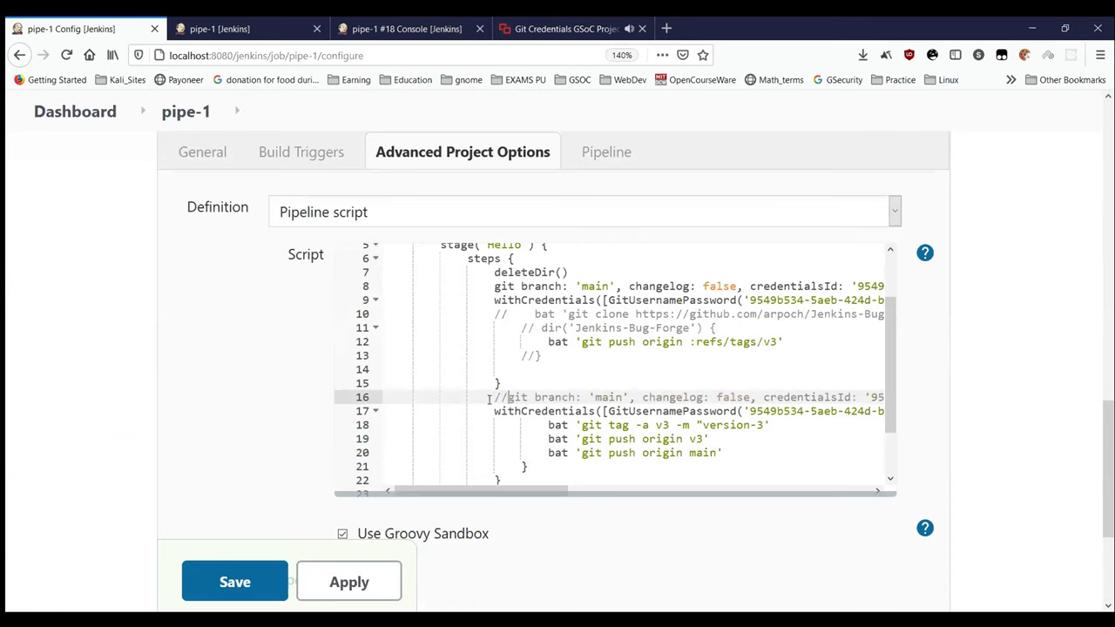
scroll(490, 399, right, 1)
scroll(490, 399, left, 1)
Step: Add the line bat 'git tag --delete v3' below the git push origin :refs/tags/v3 command
click(755, 328)
click(805, 341)
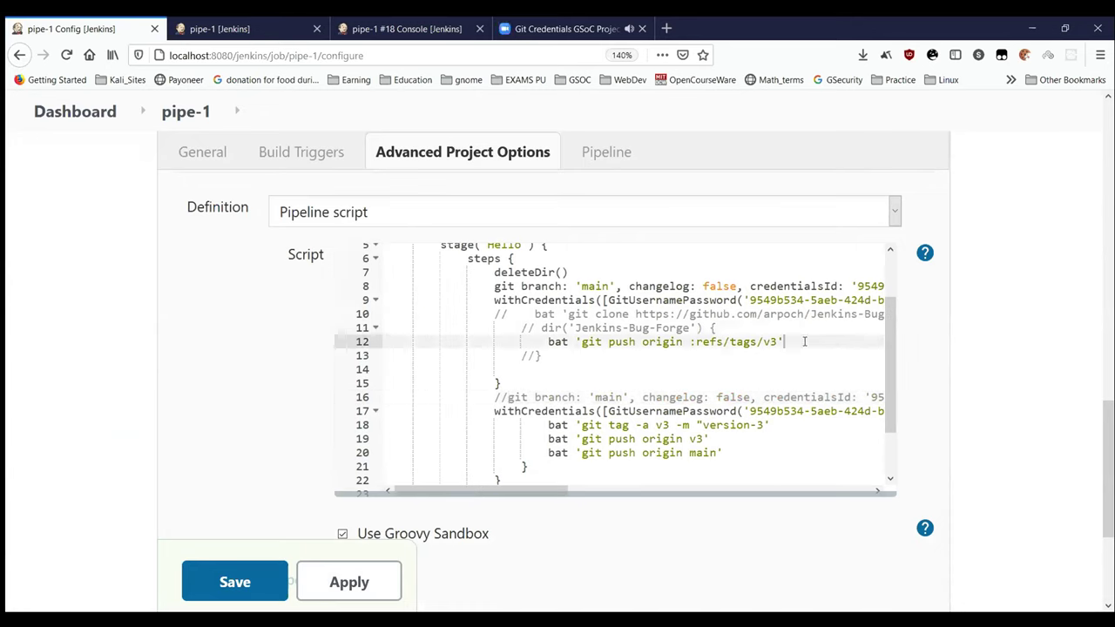
key(Return)
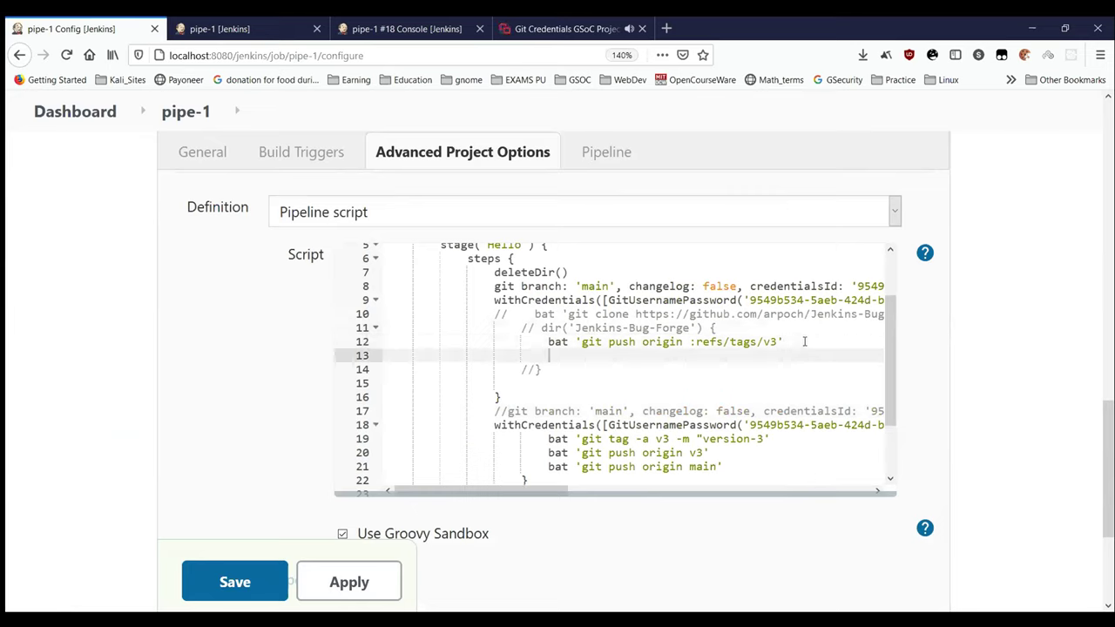
text(bat ')
text(git )
text(tag --del)
text(ete)
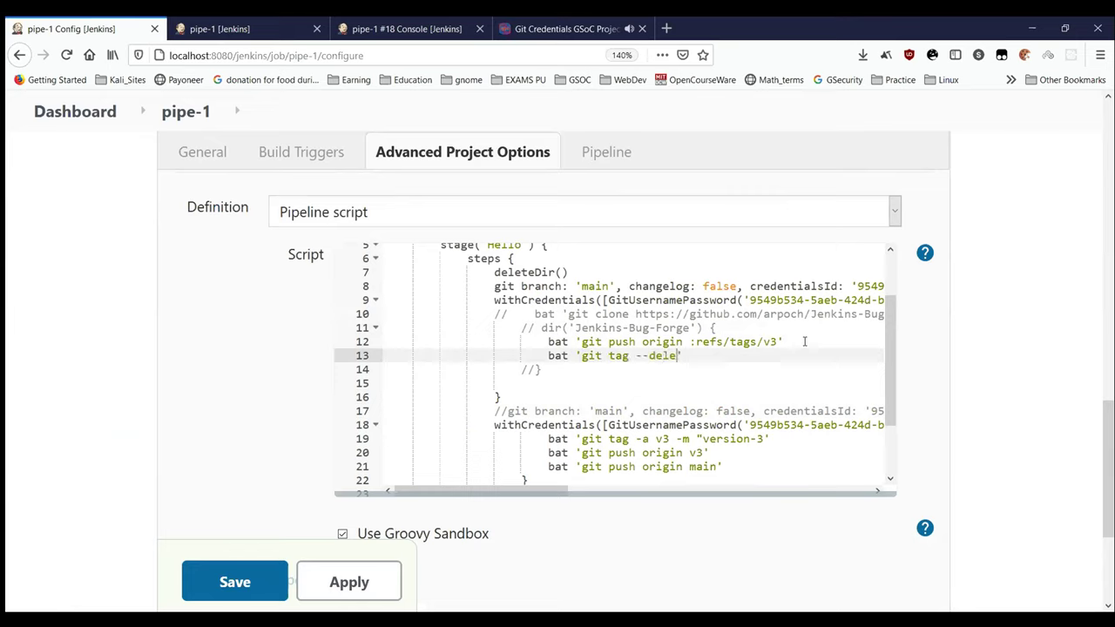
text( v3)
Step: Apply and save the edited pipeline script, and start a new build of pipe-1
click(364, 571)
click(231, 588)
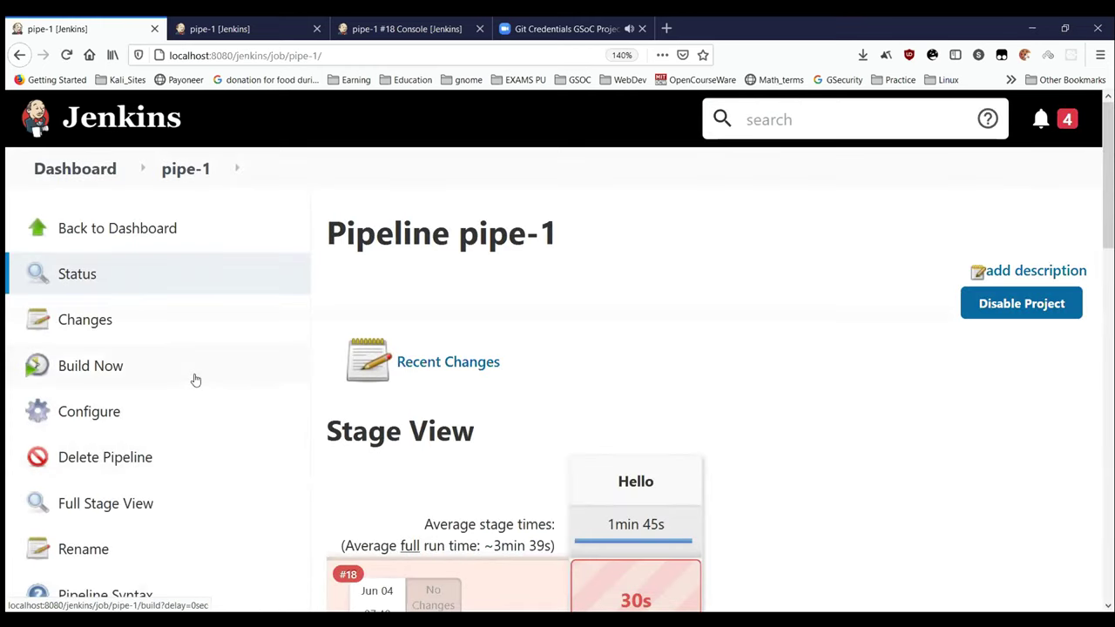
click(250, 26)
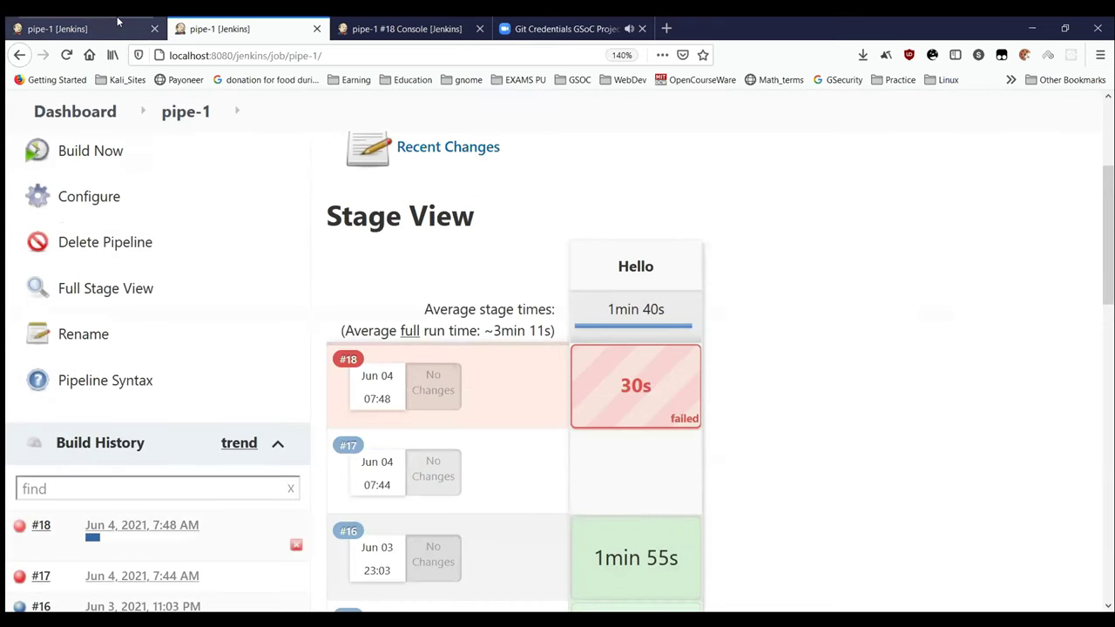
click(118, 19)
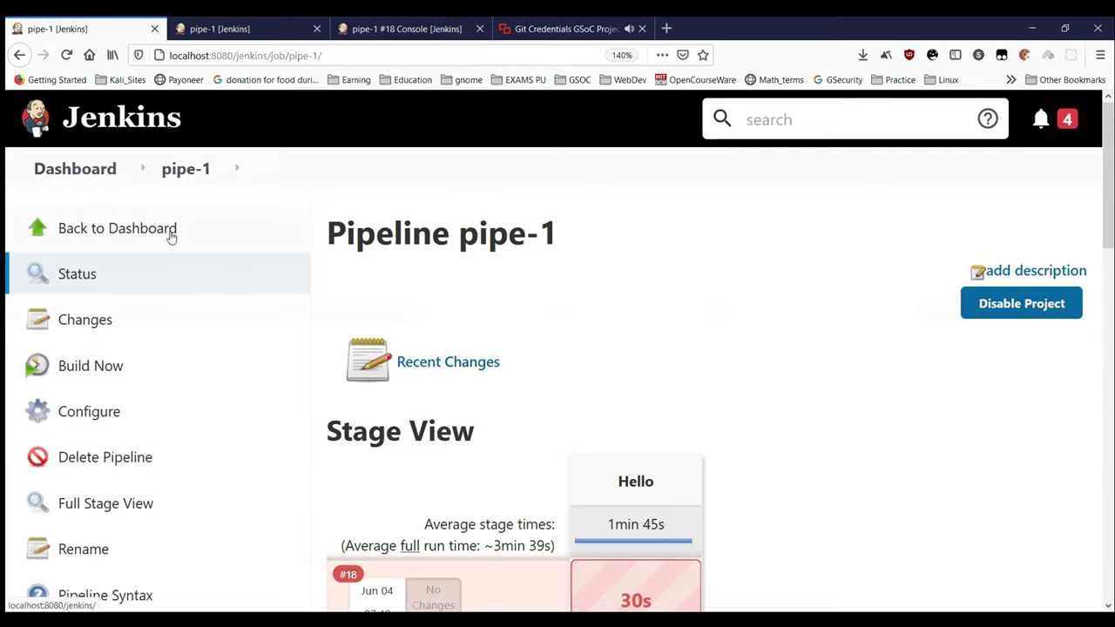
click(98, 380)
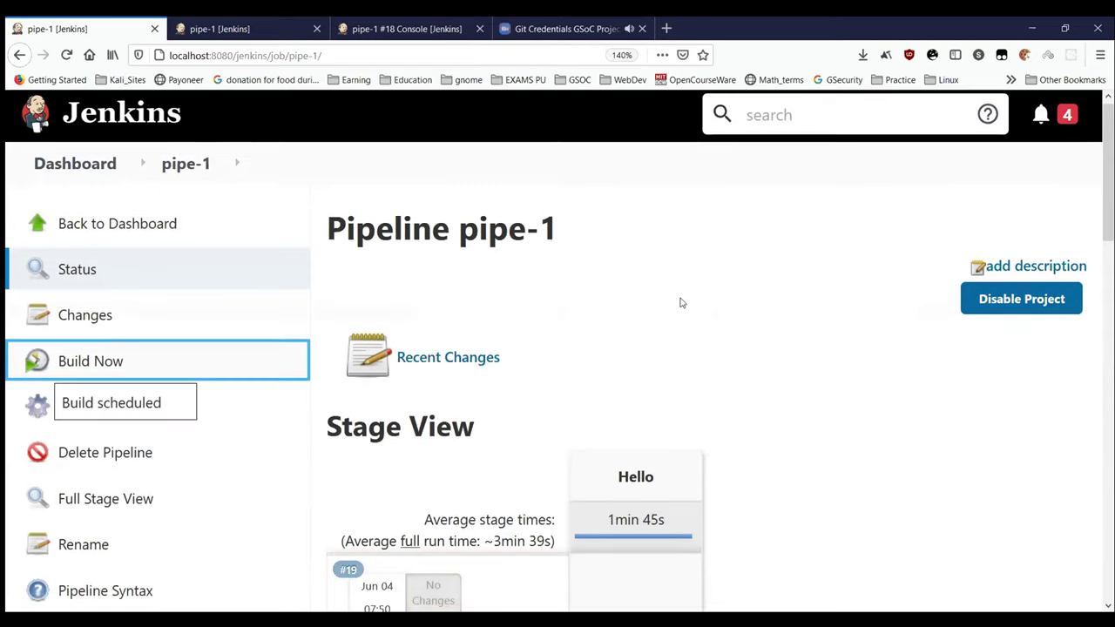
Step: Open the console output of build #19 in a new tab and examine the results of the remote and local v3 tag deletions
scroll(682, 302, down, 3)
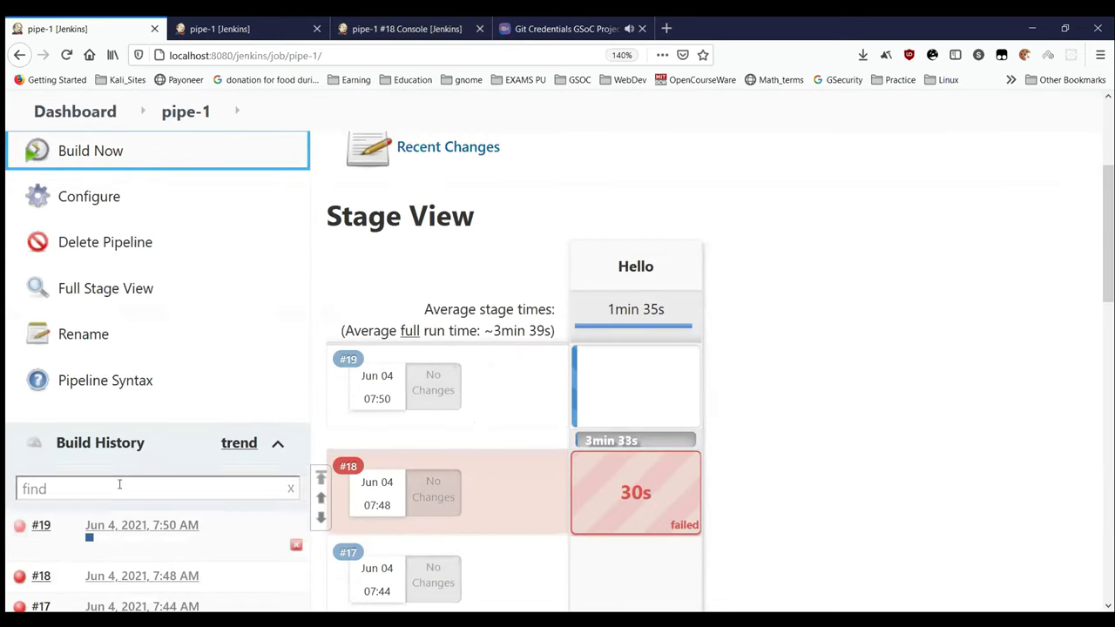
click(60, 526)
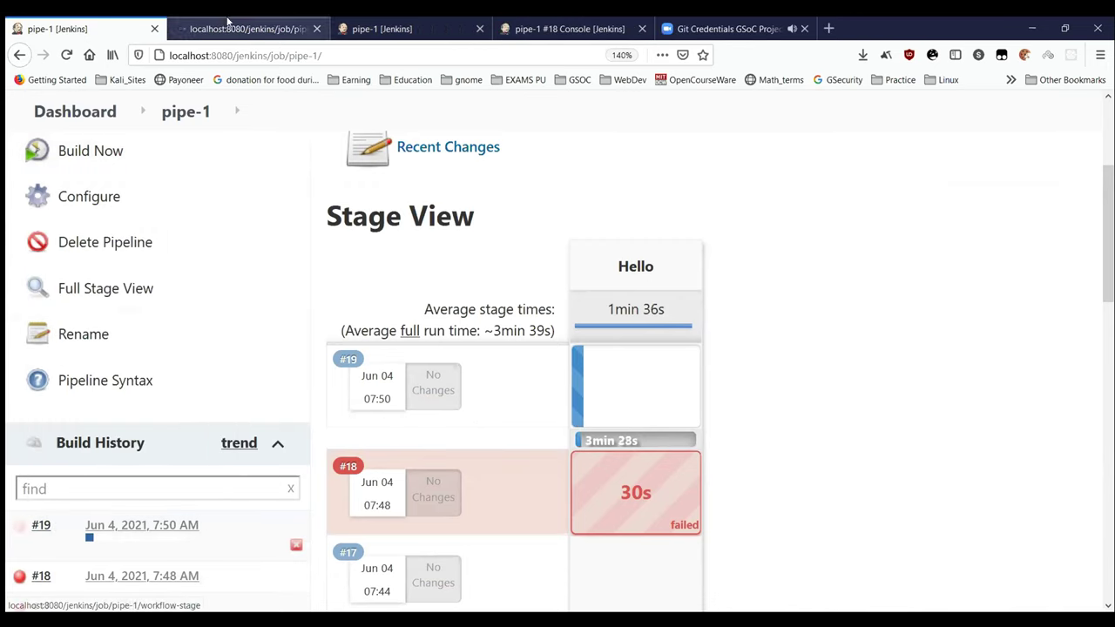
click(229, 29)
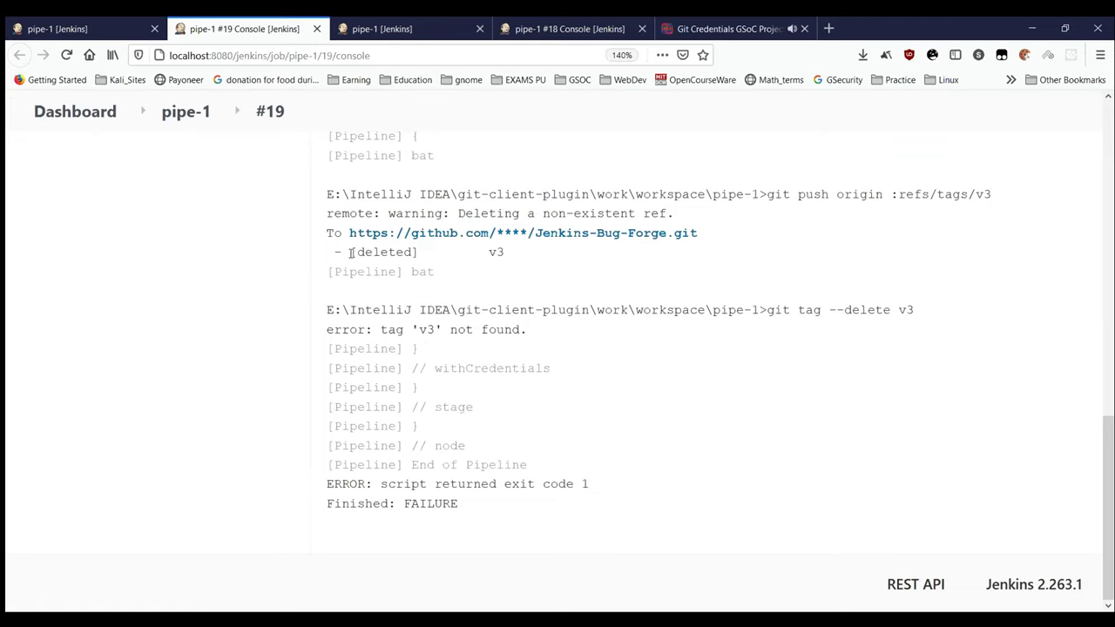
drag(354, 253, 561, 254)
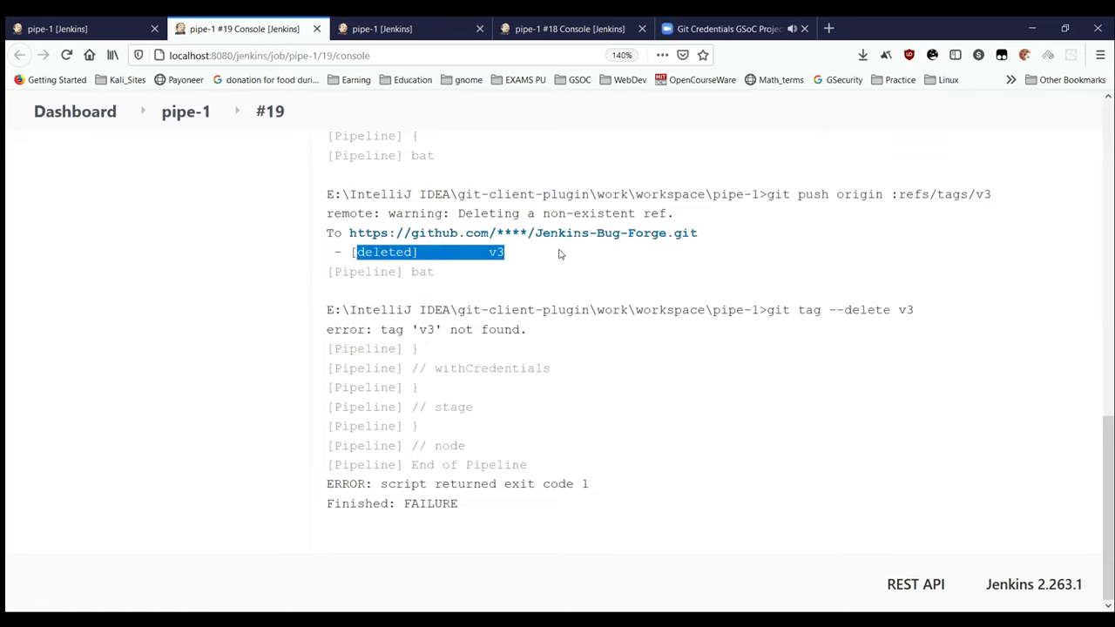
click(413, 335)
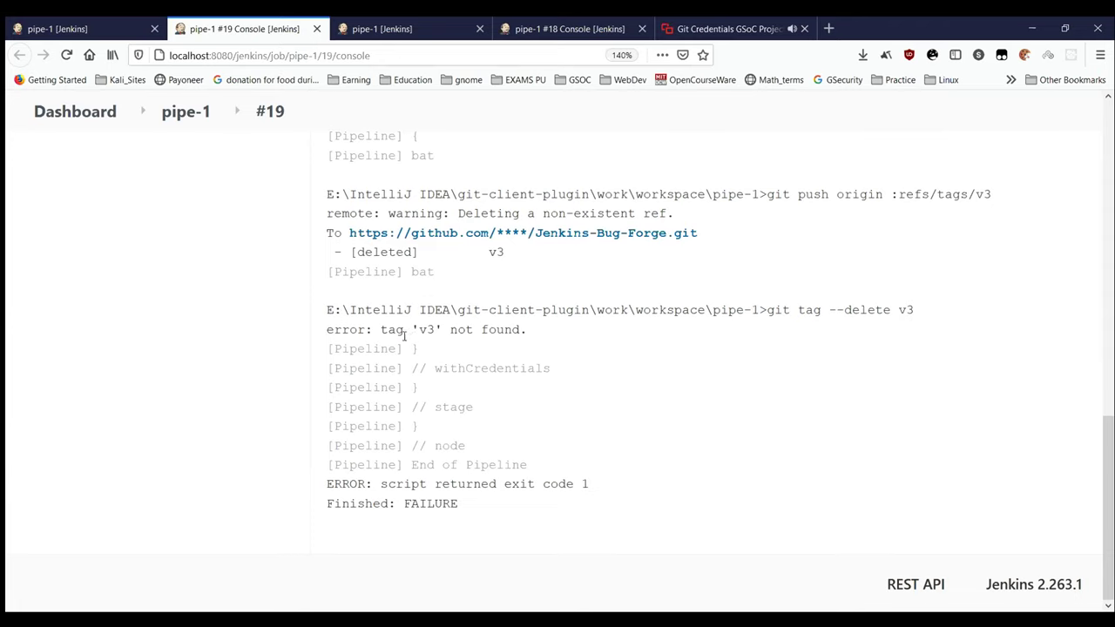
drag(413, 331, 507, 331)
click(509, 330)
Step: Open the pipe-1 configuration in a new tab and insert an empty line below bat 'git tag --delete v3'
click(96, 34)
key(ctrl+Return)
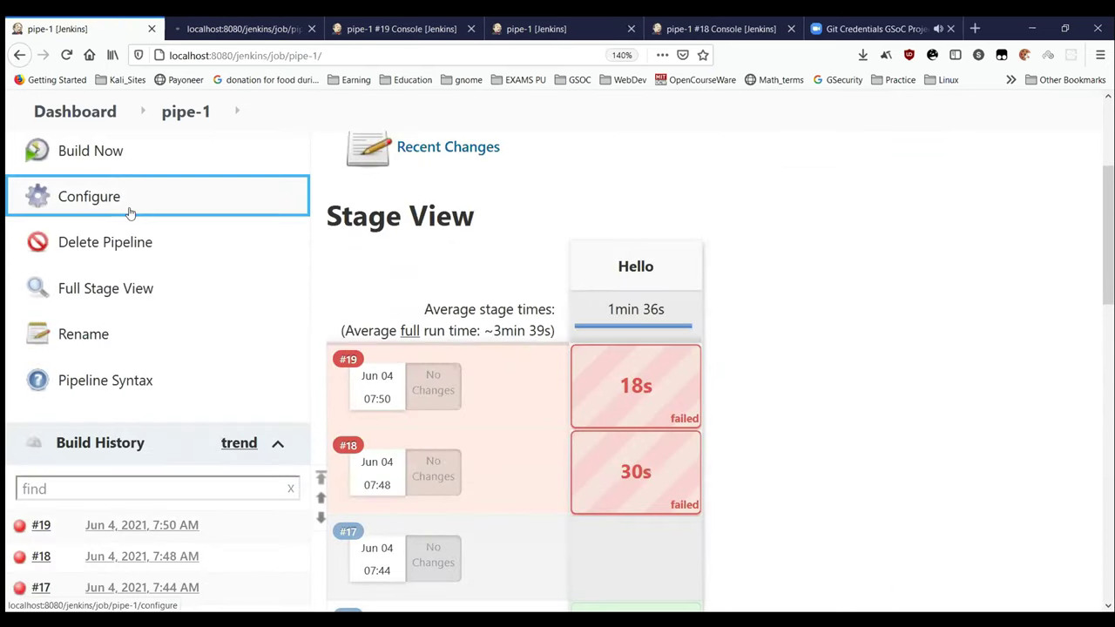
click(206, 22)
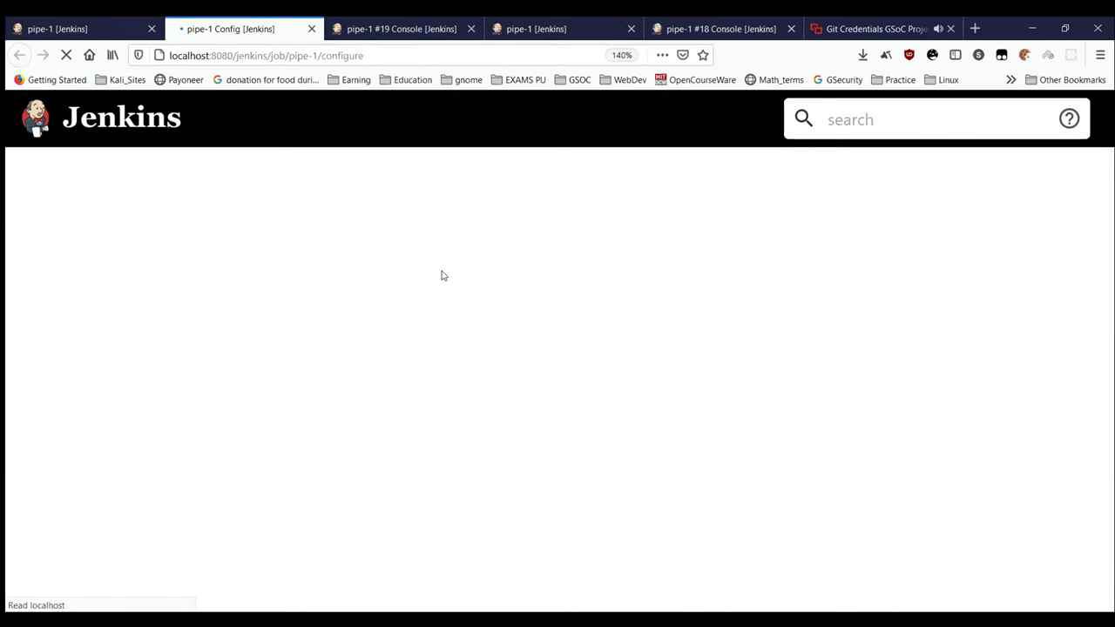
scroll(301, 279, down, 15)
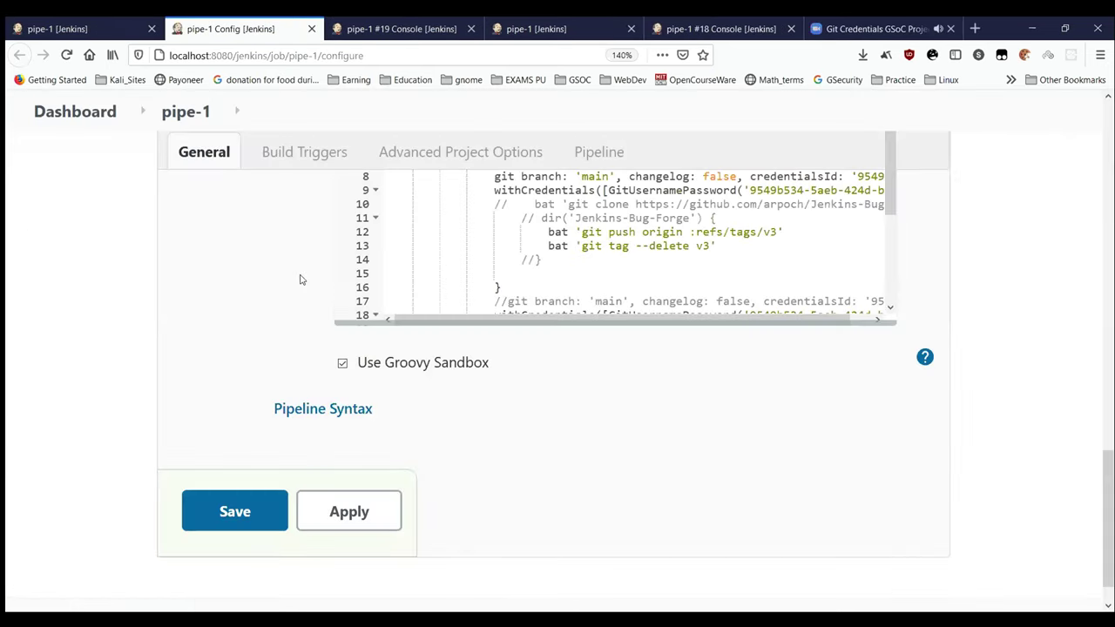
scroll(288, 279, up, 3)
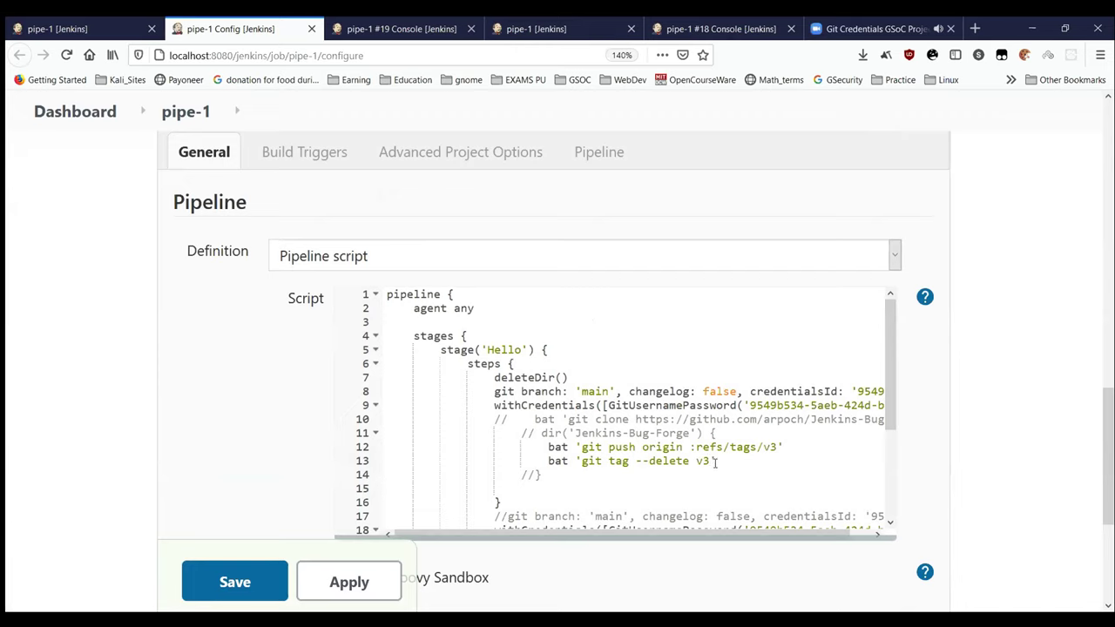
click(715, 463)
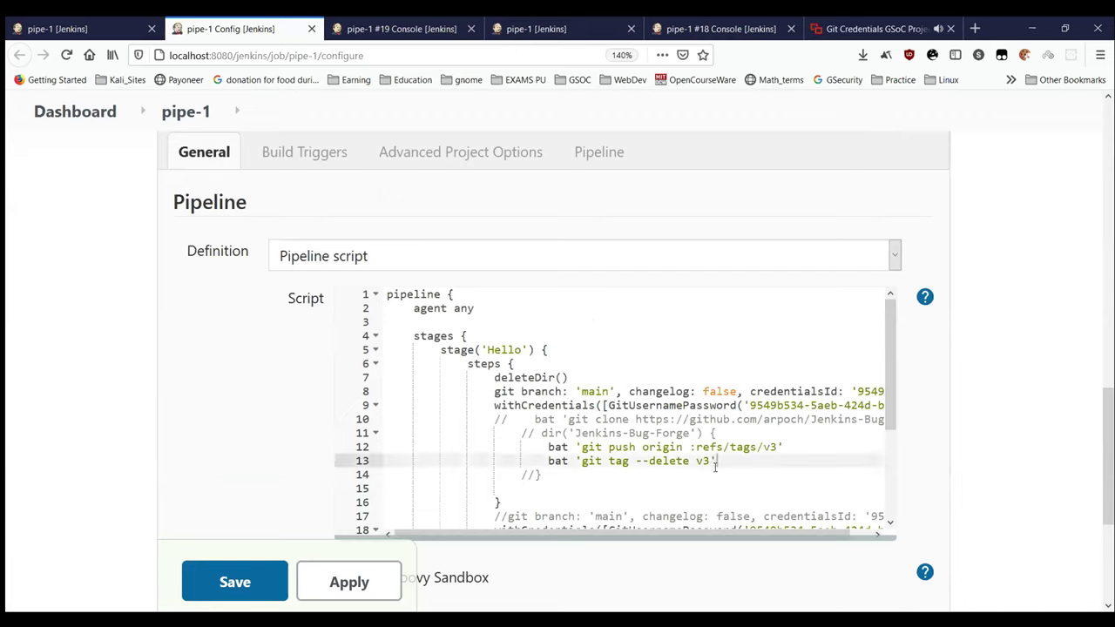
key(Return)
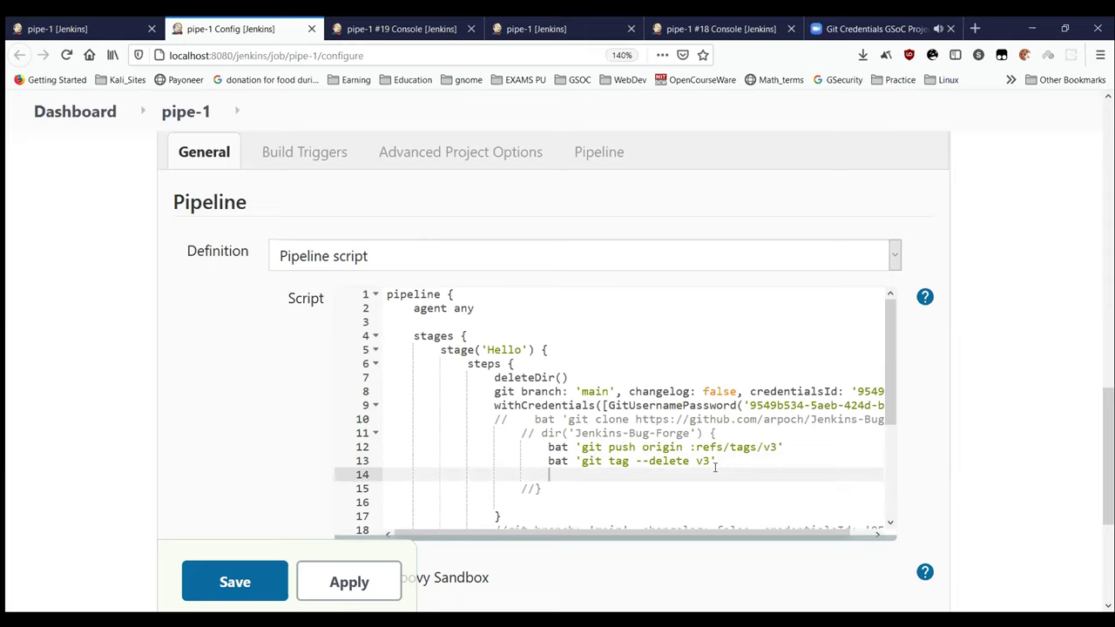
click(547, 461)
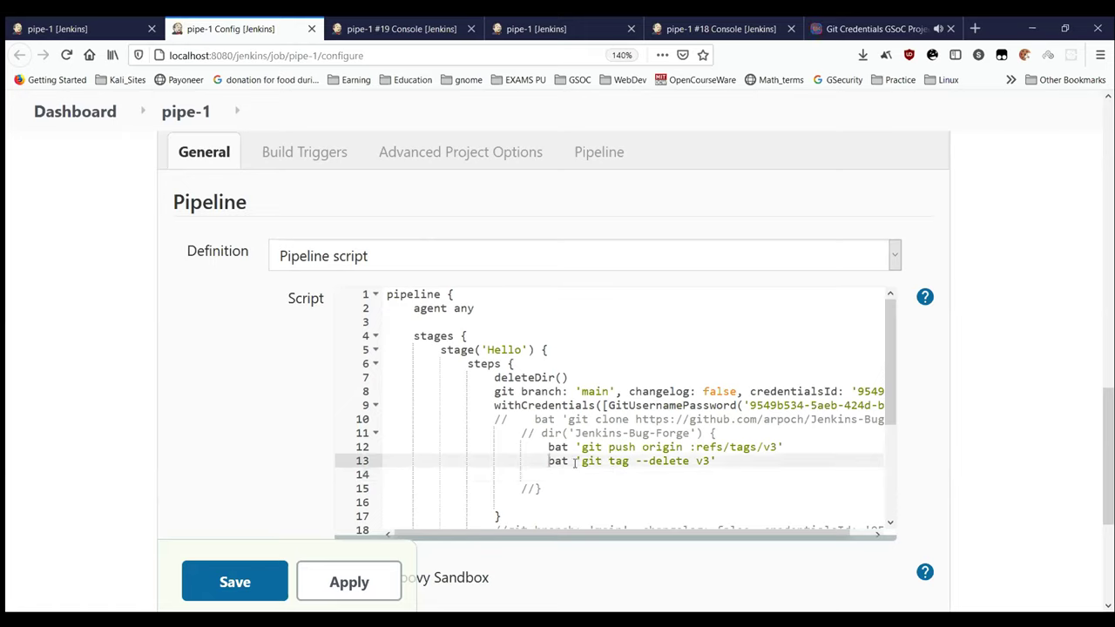
text({)
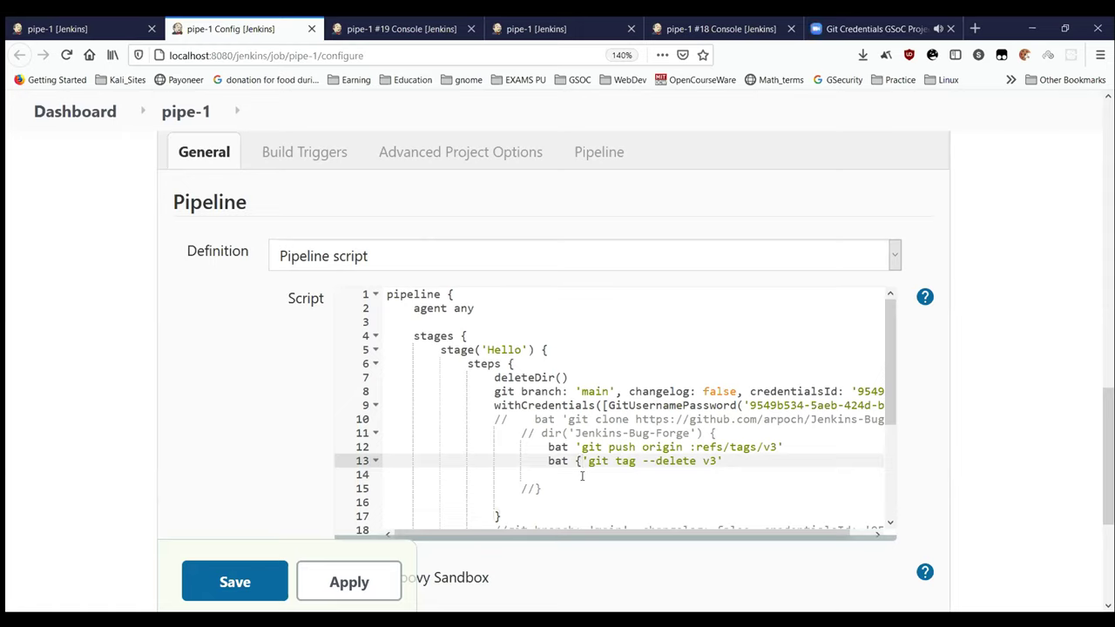
key(BackSpace)
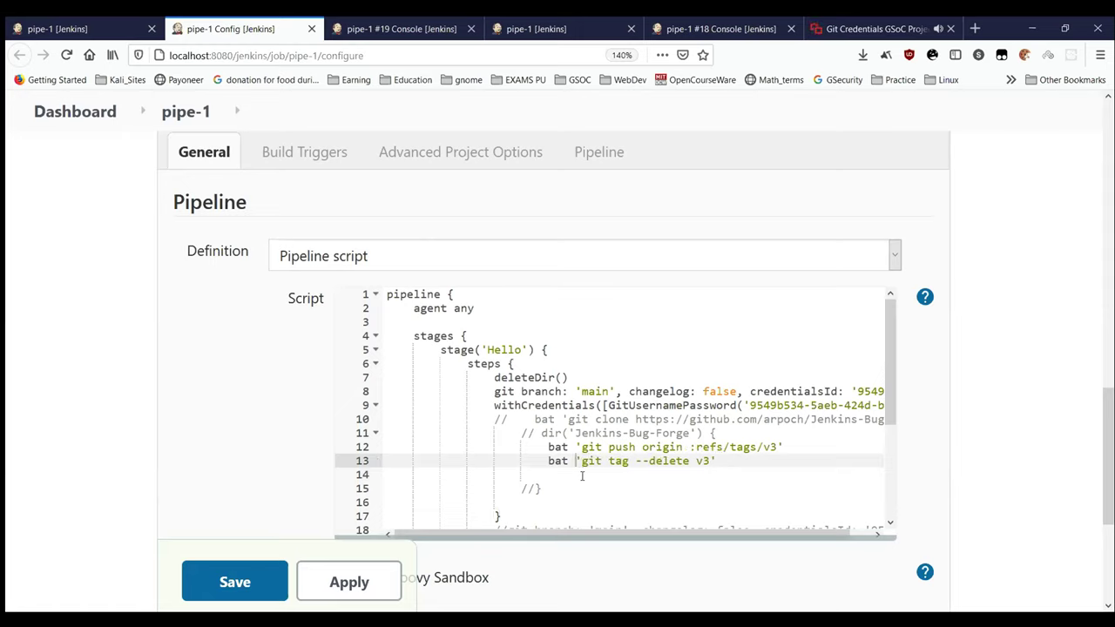
click(566, 484)
click(550, 473)
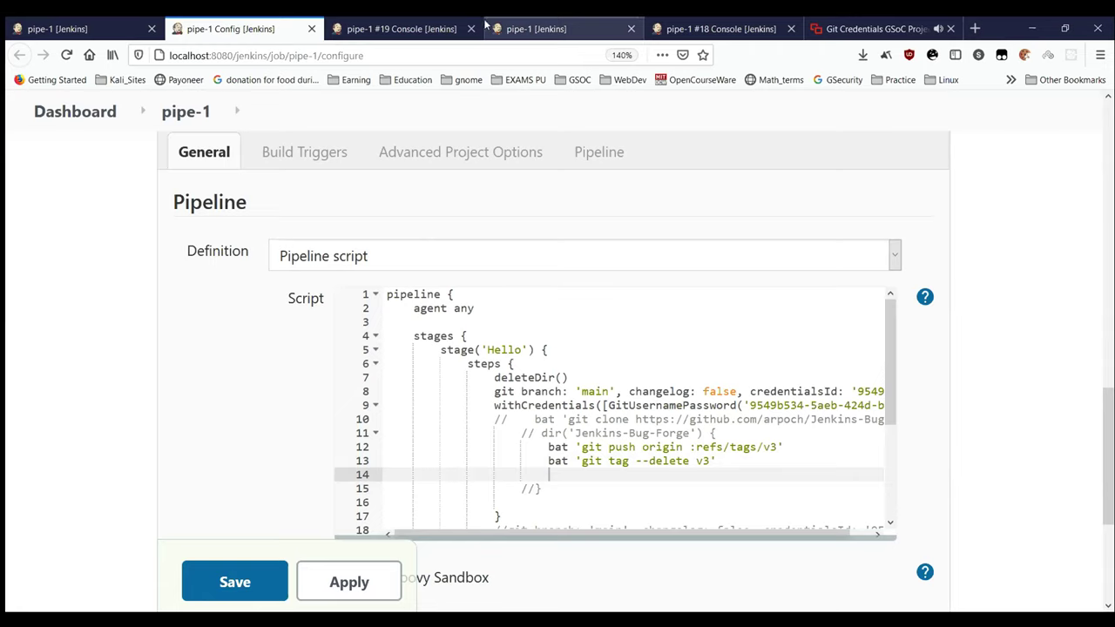
Step: Comment out the bat 'git tag --delete v3' line of the script with // and save the configuration
click(545, 460)
text(//)
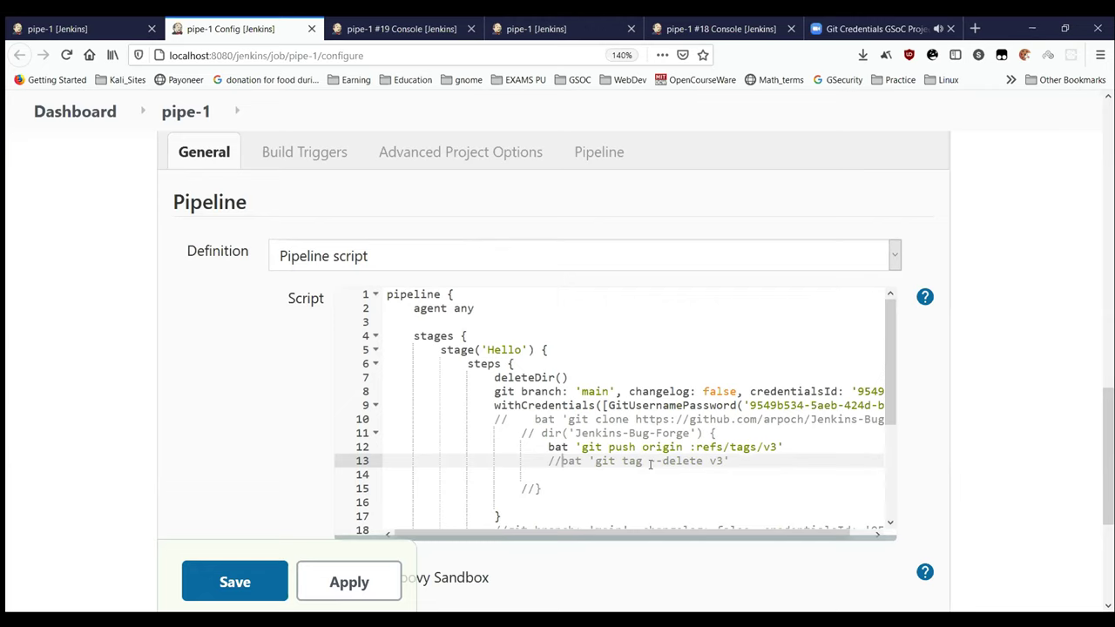
scroll(650, 464, down, 3)
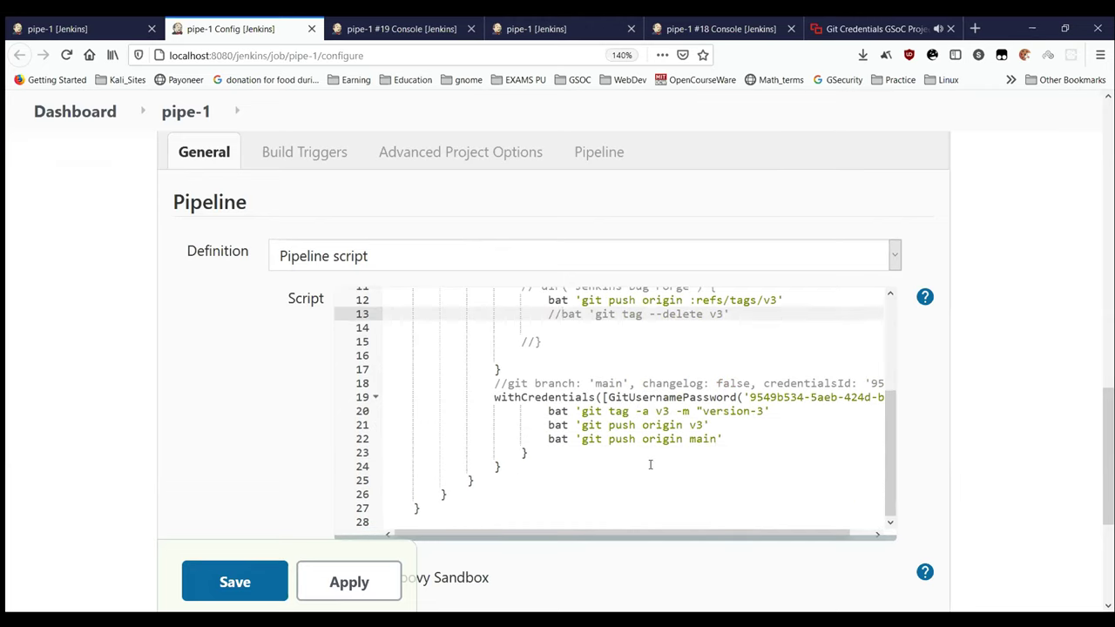
scroll(650, 465, up, 1)
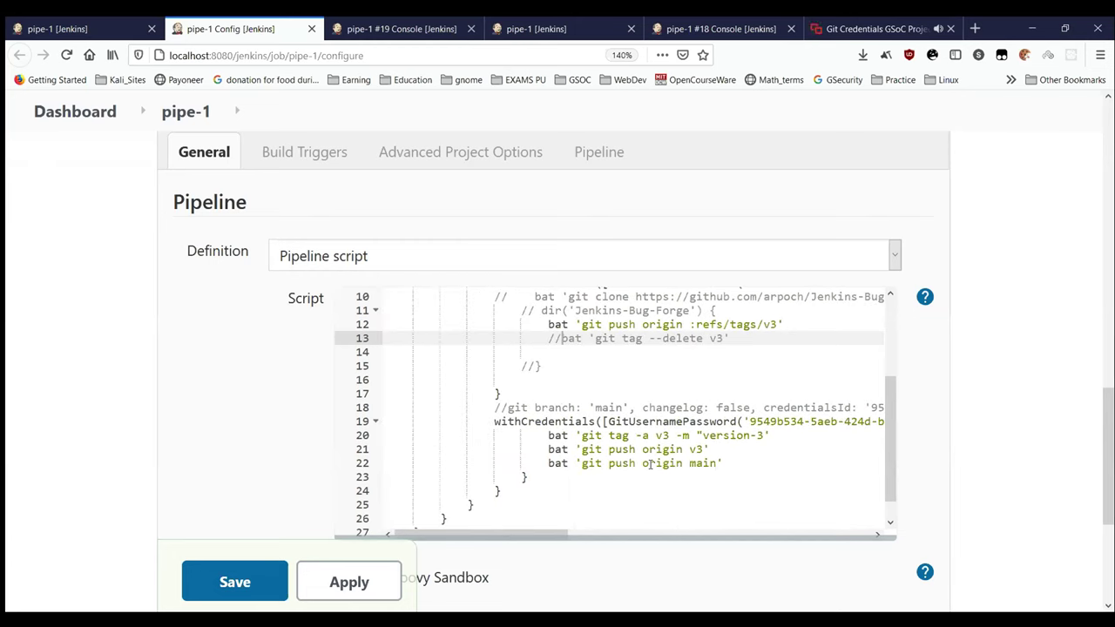
scroll(650, 465, up, 2)
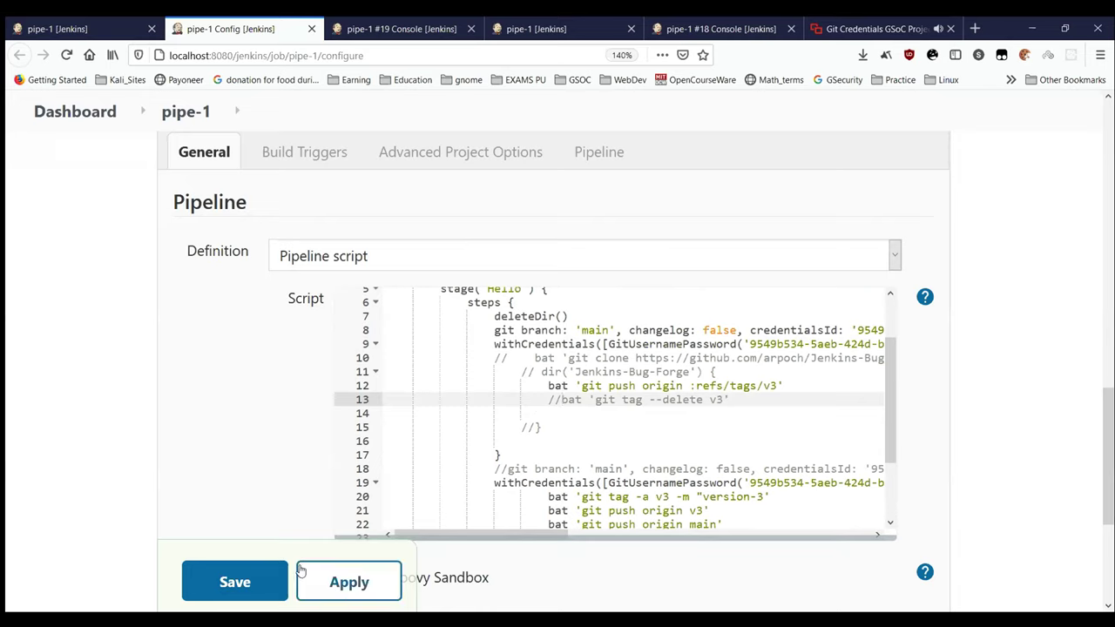
click(261, 584)
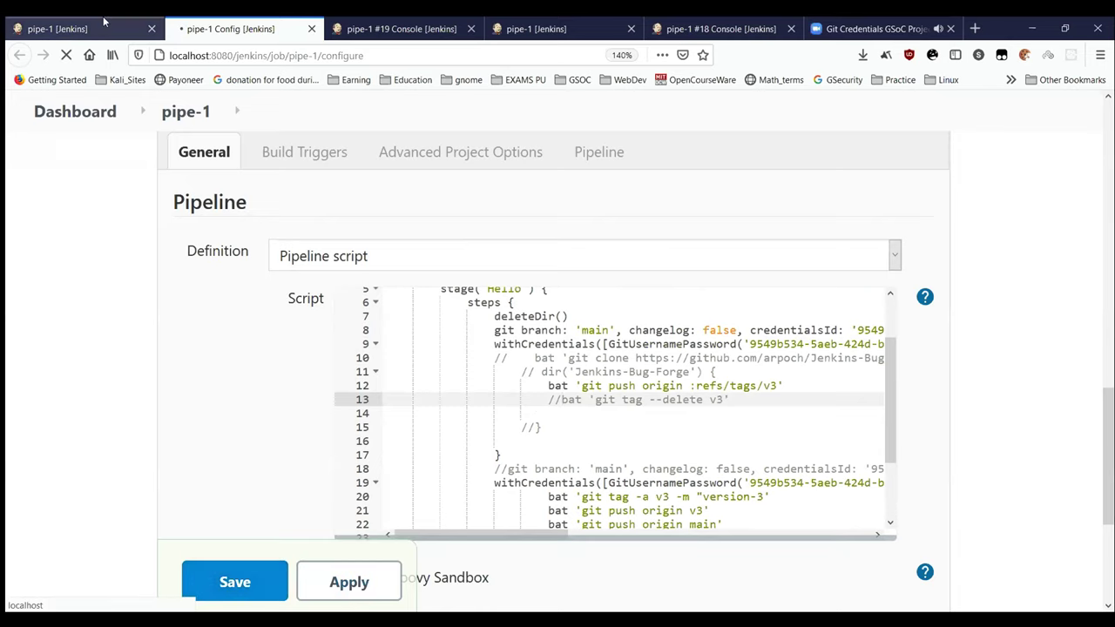
Step: Start a new build of pipe-1 and open the pipeline's configuration in a separate tab
click(143, 358)
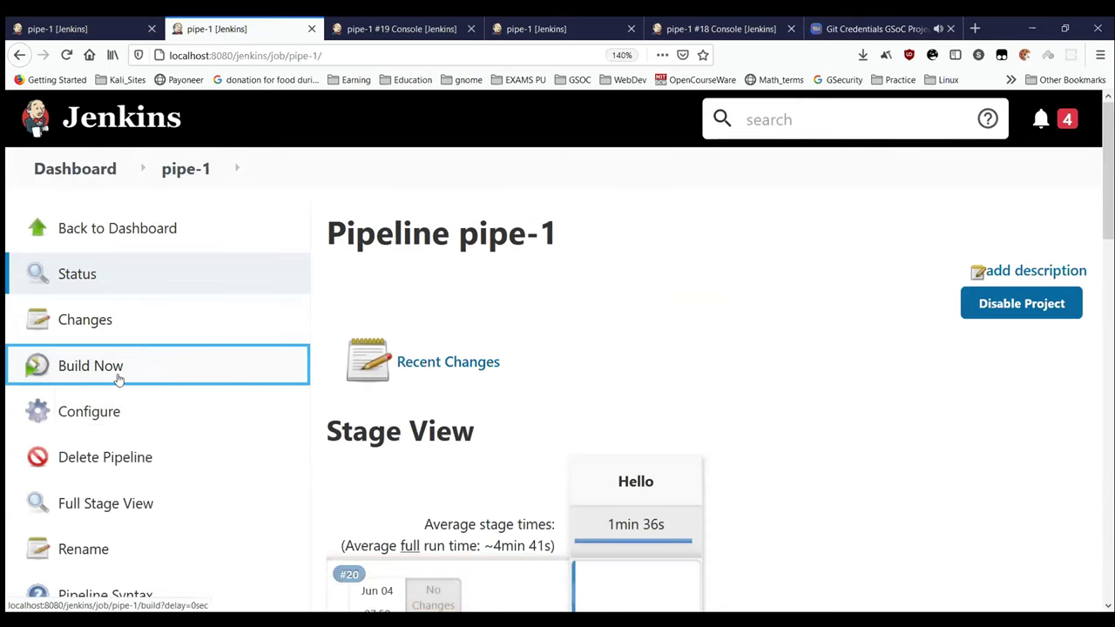
scroll(117, 378, down, 2)
scroll(118, 379, down, 1)
click(81, 203)
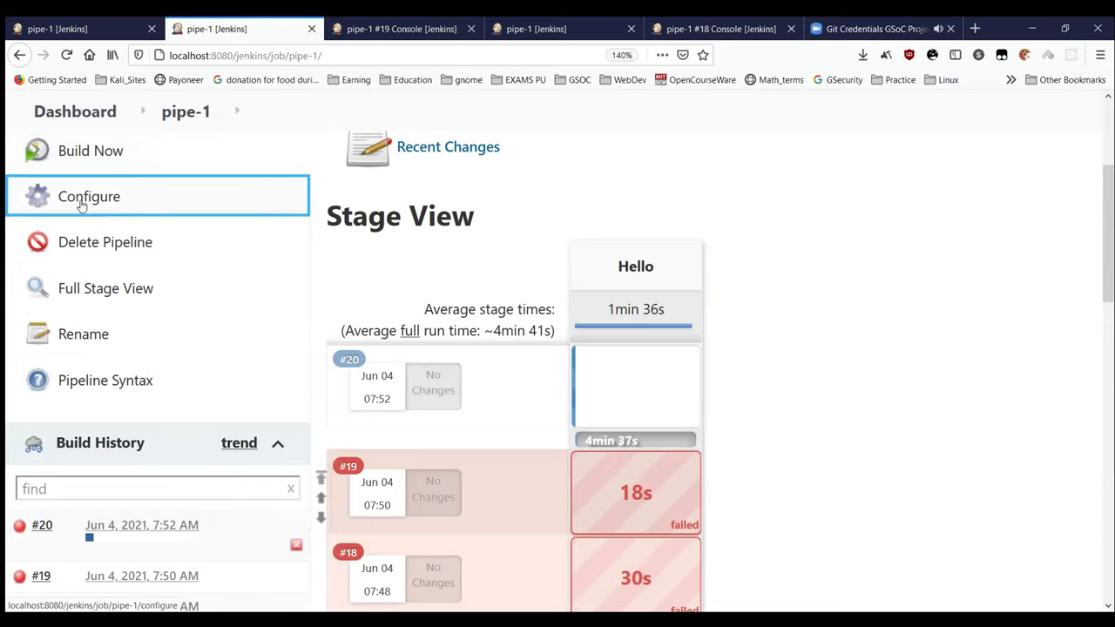
middle_click(81, 203)
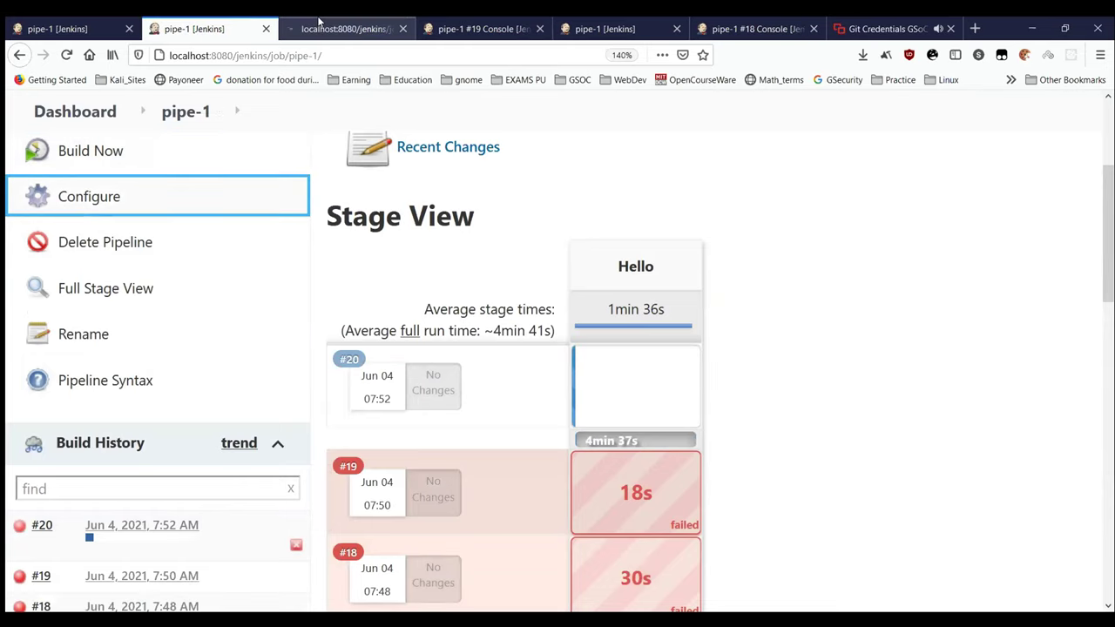
Step: Open the console output of build #20 and compare its progress with the tag commands in the pipeline script
click(60, 529)
click(96, 252)
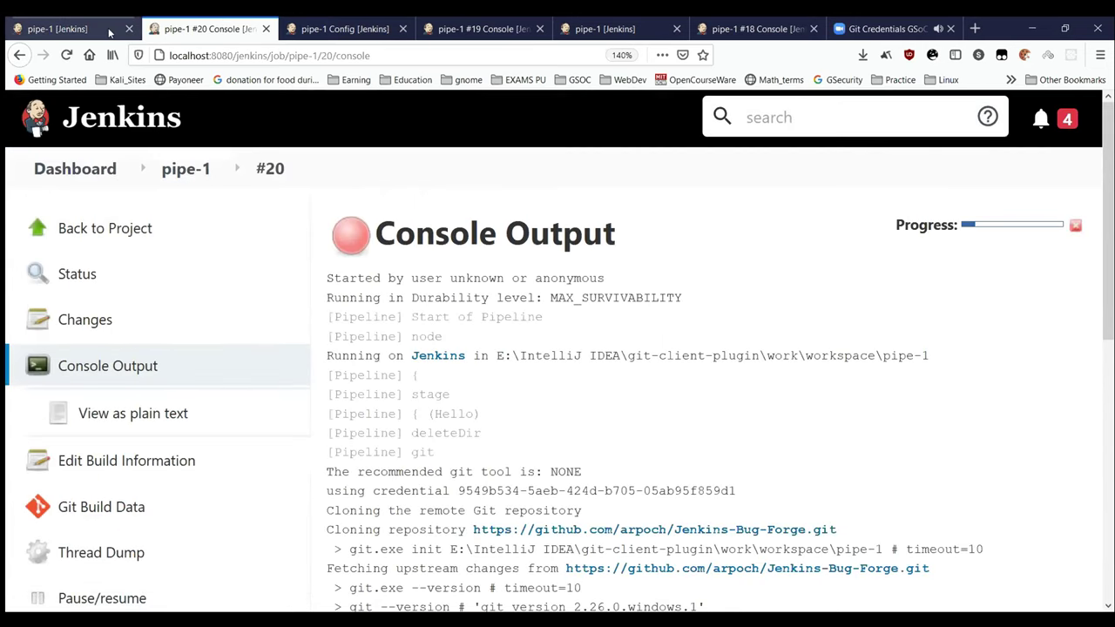
click(345, 29)
scroll(305, 337, down, 5)
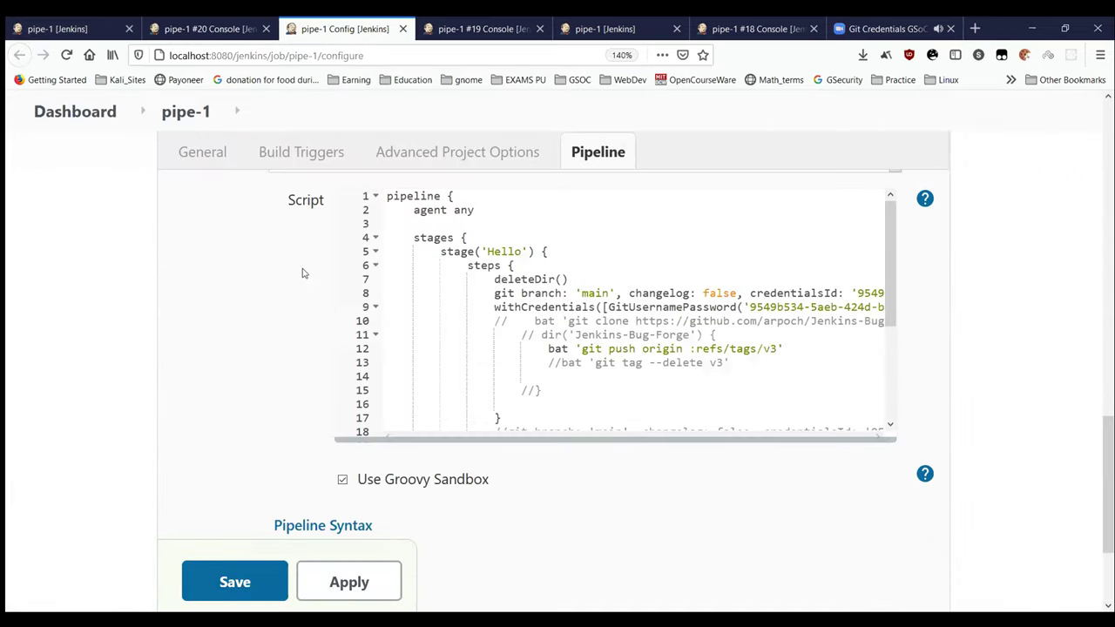
scroll(962, 402, up, 3)
scroll(963, 402, down, 4)
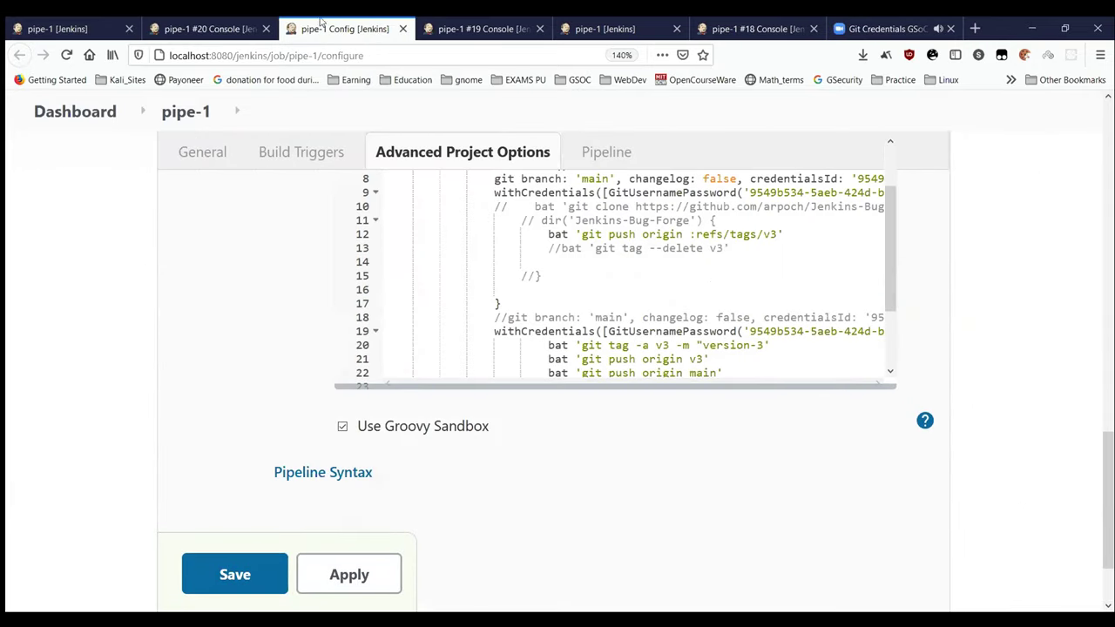
click(219, 24)
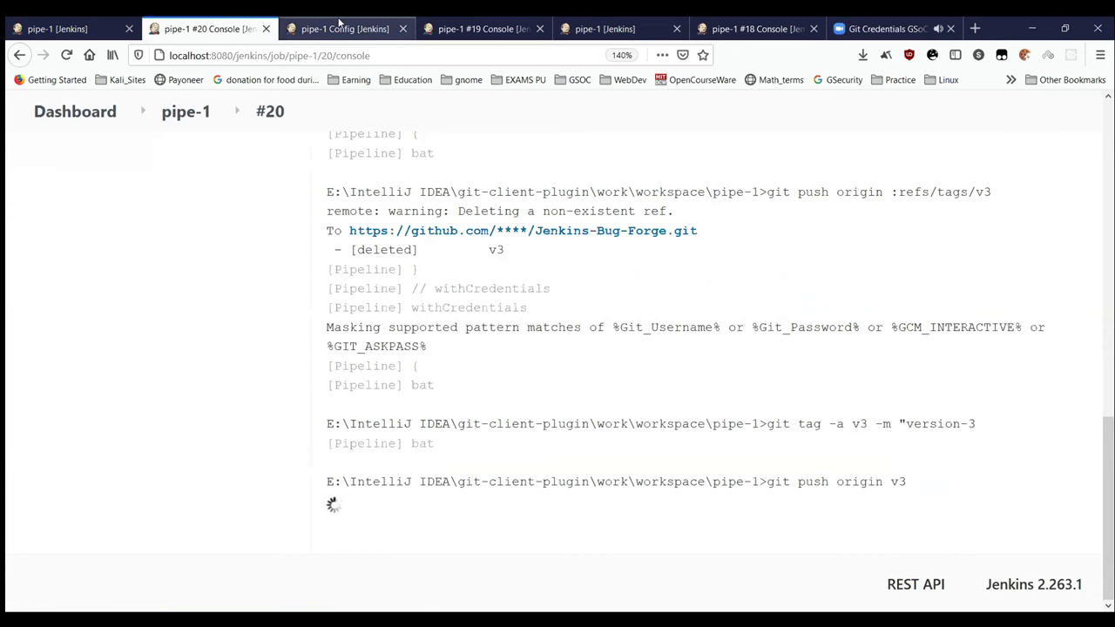
Step: Uncomment the git tag --delete v3 line in the script and append & echo tag deleted to its command
click(340, 24)
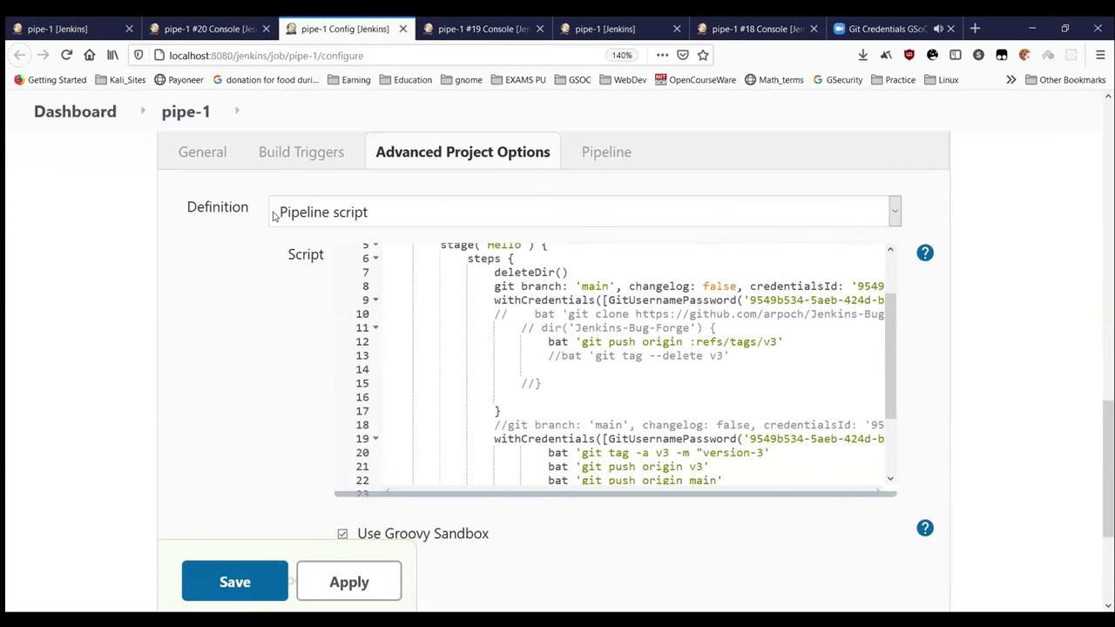
click(691, 343)
text(:)
click(560, 356)
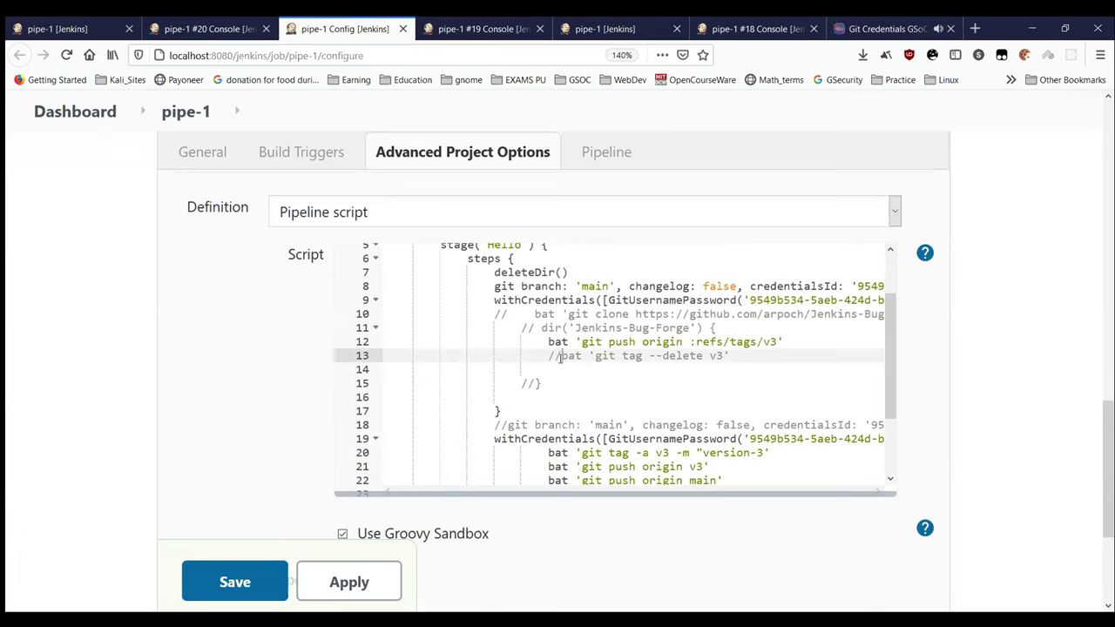
key(BackSpace)
key(BackSpace)
key(End)
key(Left)
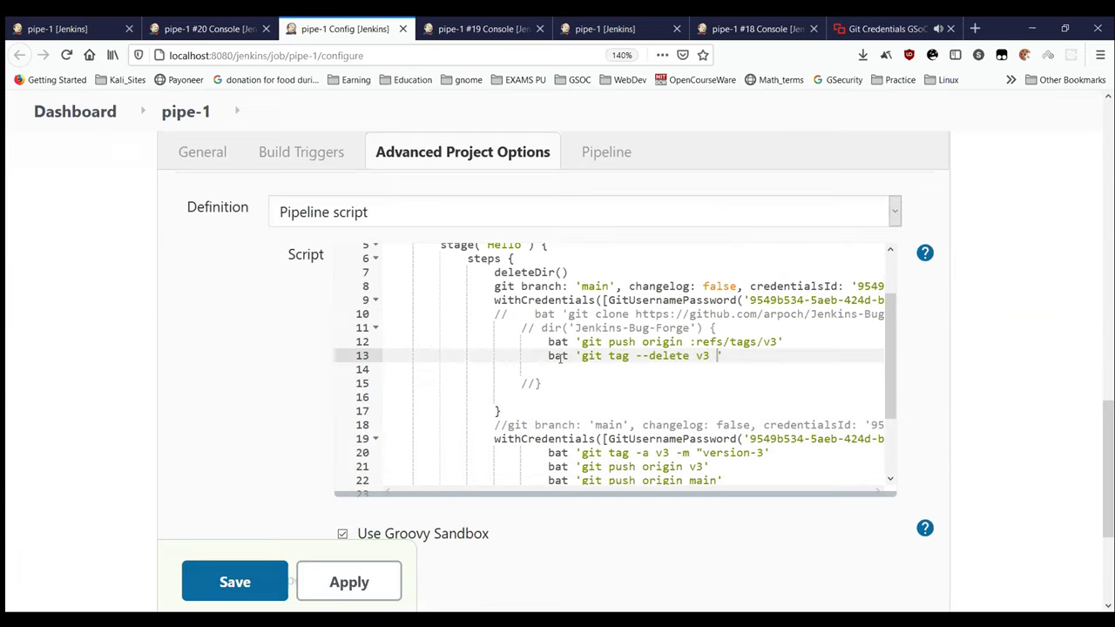
text(& echo tag deleted)
Step: Apply and save the edited pipe-1 pipeline script
click(358, 577)
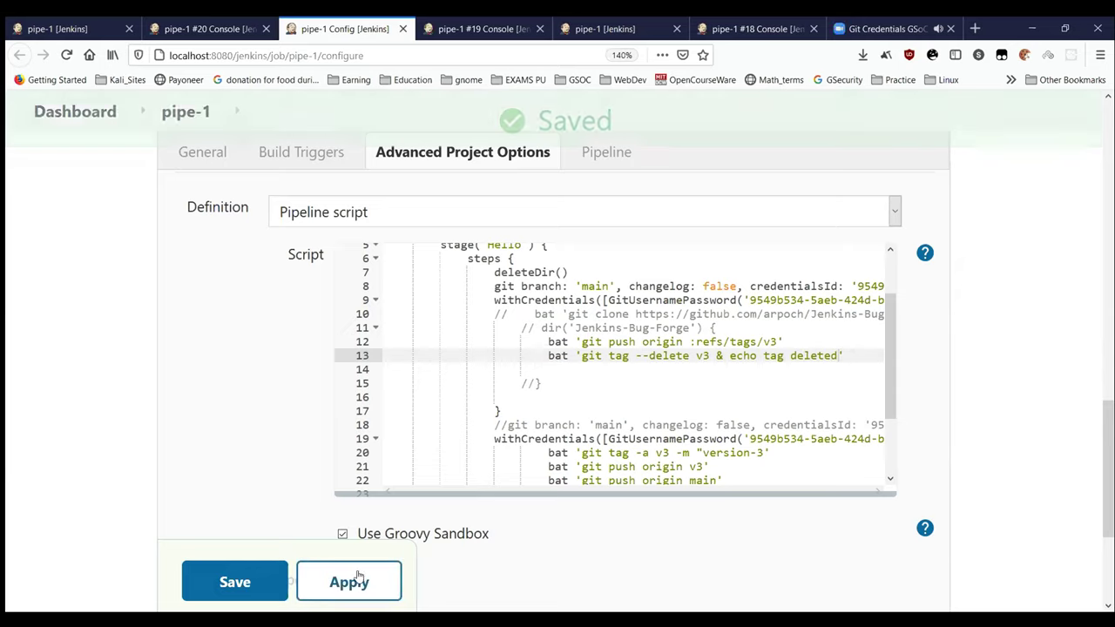
click(231, 584)
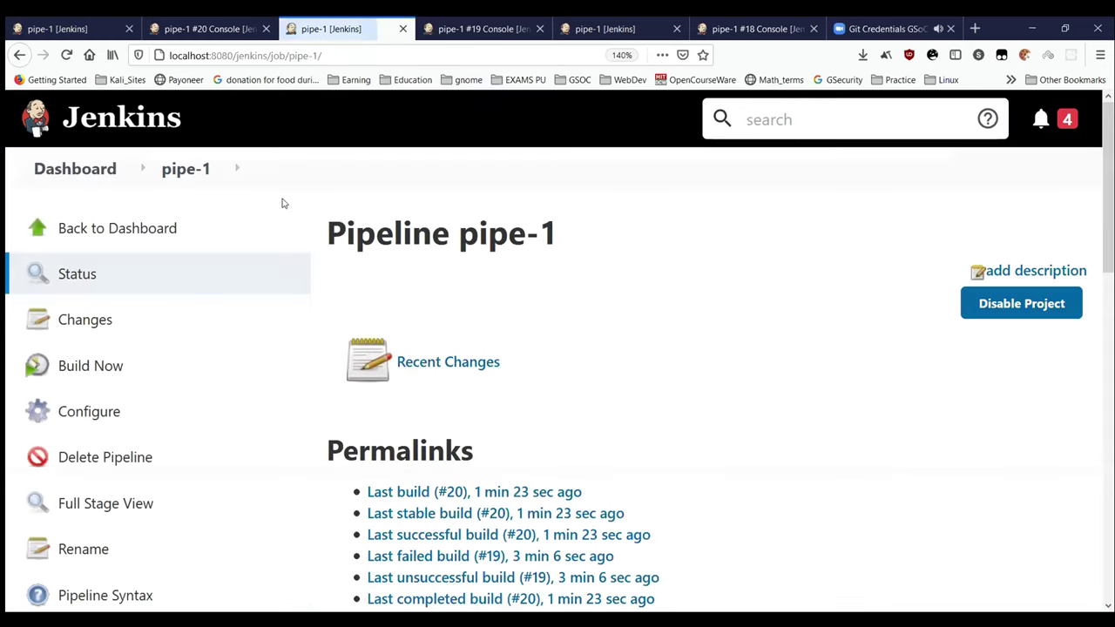
scroll(281, 203, down, 5)
scroll(286, 199, up, 4)
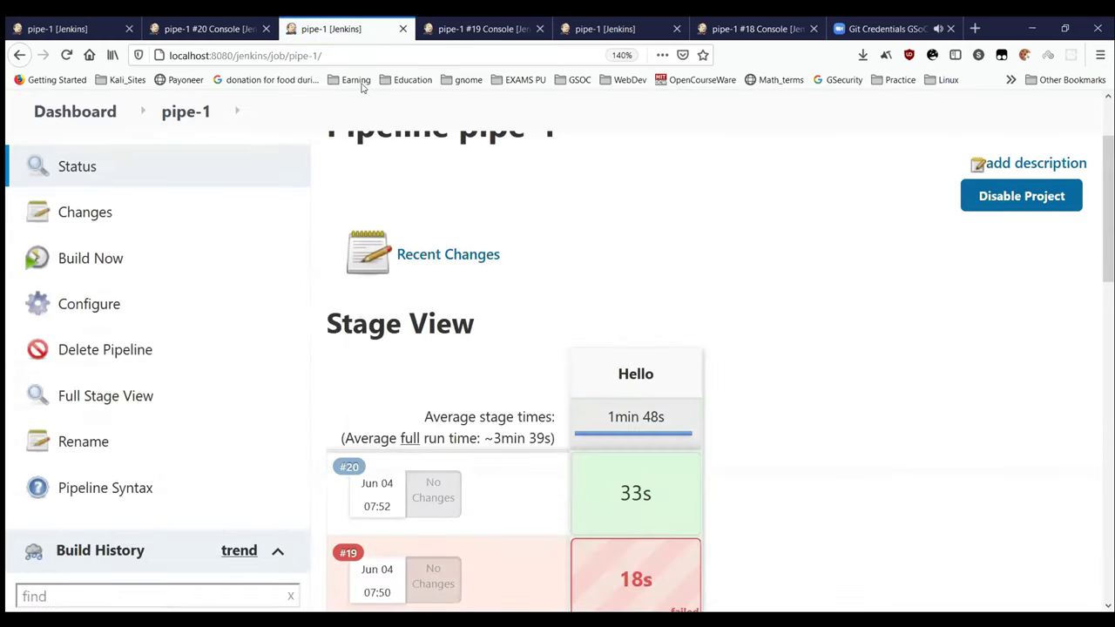
Step: Reload the console output of build #20 and examine the results of the v3 tag creation and the pushes
click(241, 24)
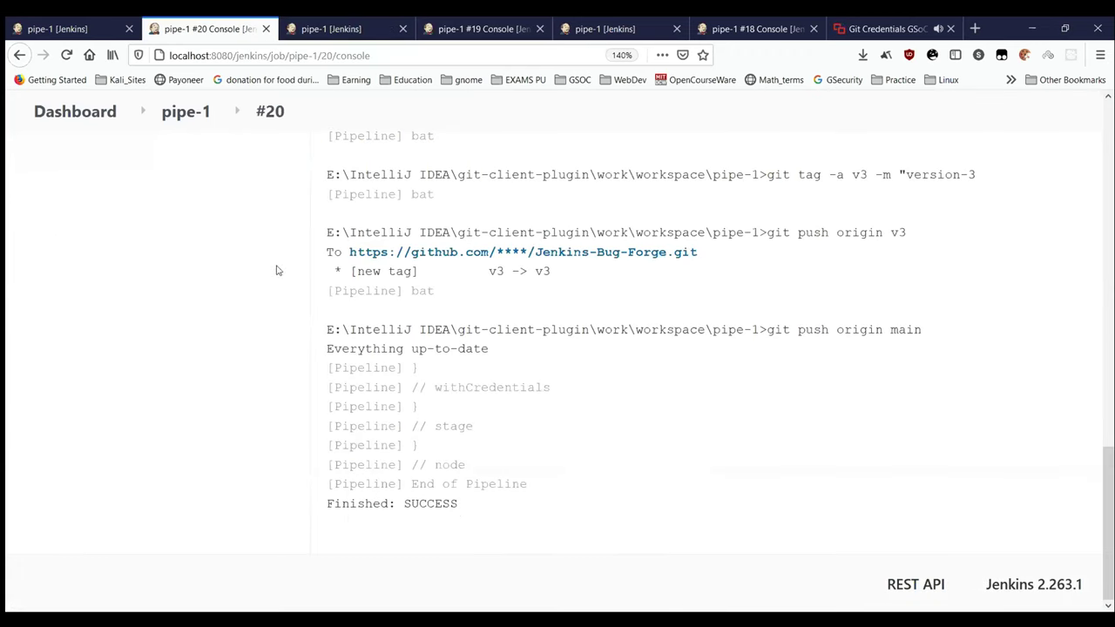
click(57, 29)
click(209, 29)
click(66, 55)
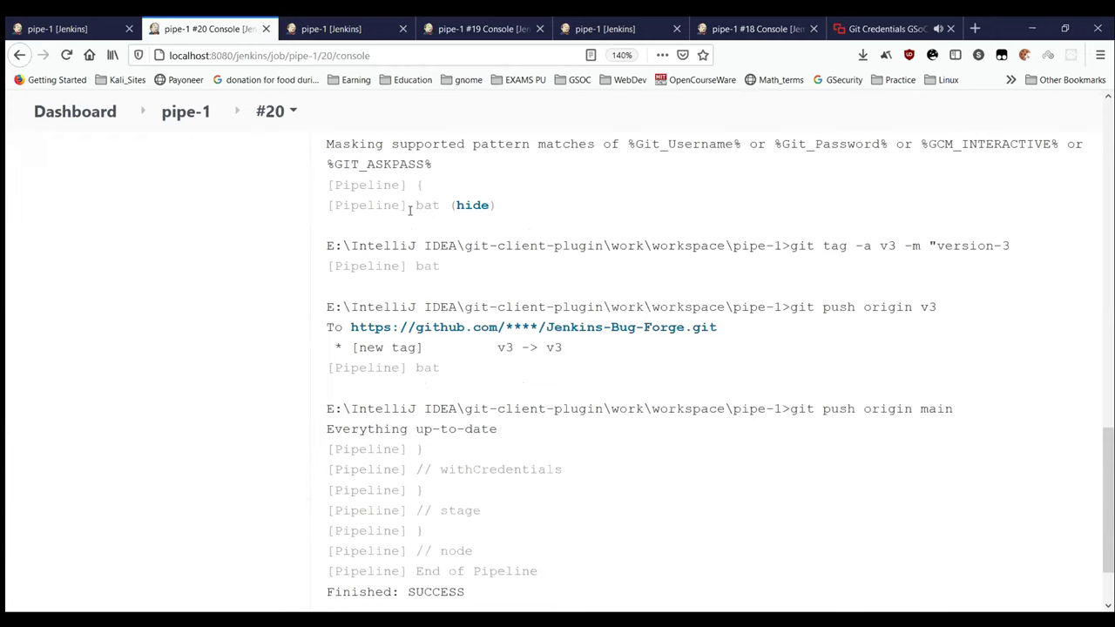
scroll(409, 215, down, 2)
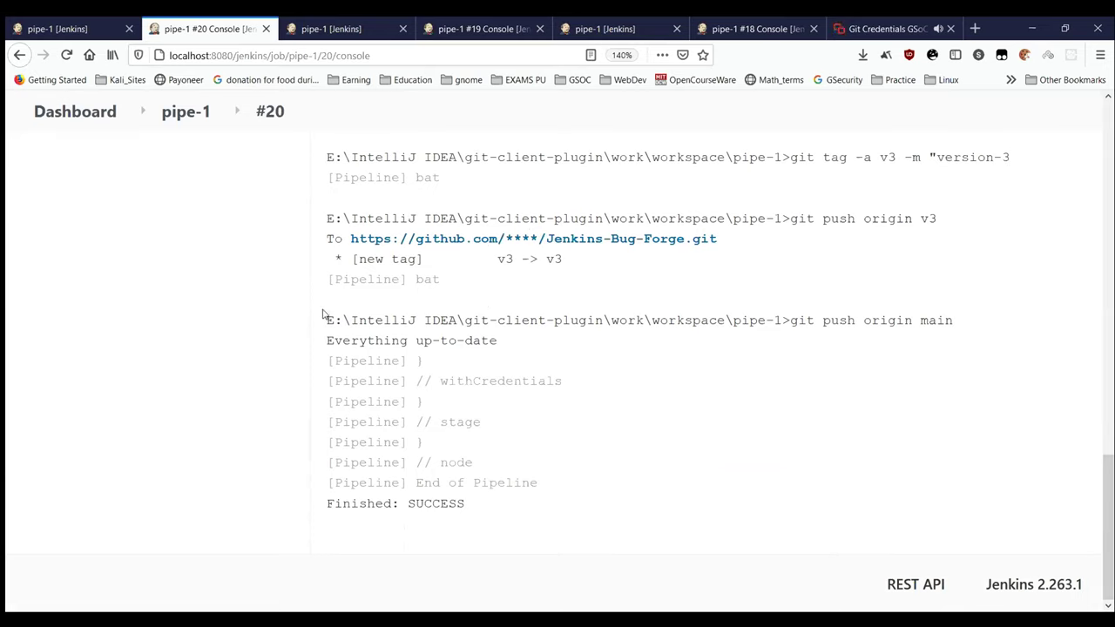
Step: Open the Jenkins-Bug-Forge repository on GitHub in a new tab and check in its releases when v3 was created
click(974, 29)
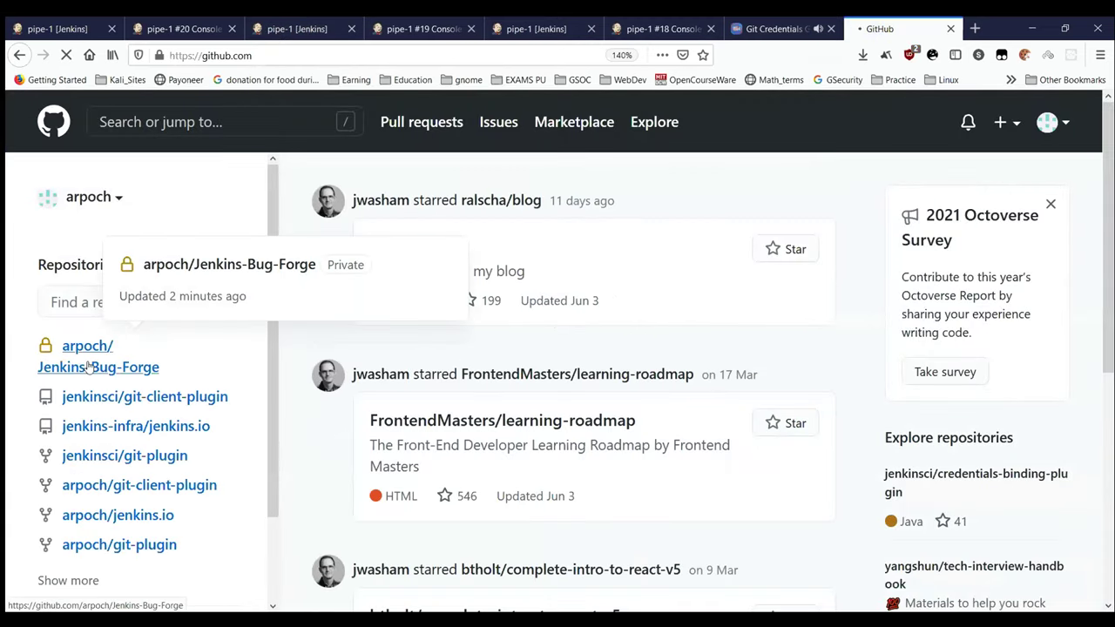
click(96, 366)
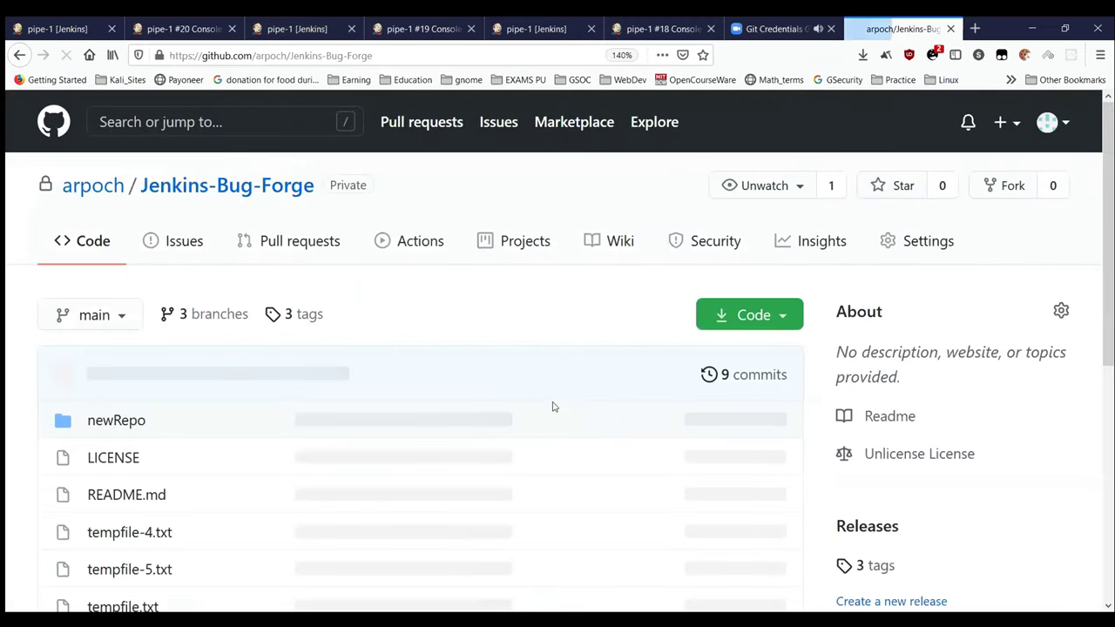
scroll(552, 407, down, 2)
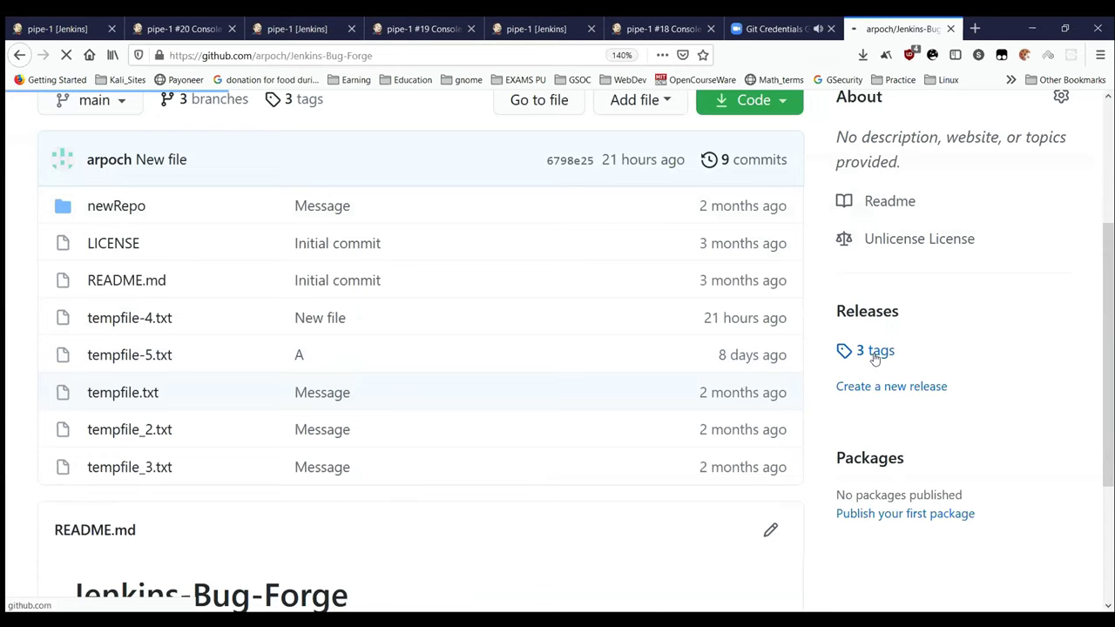
scroll(509, 330, down, 2)
drag(59, 235, 166, 258)
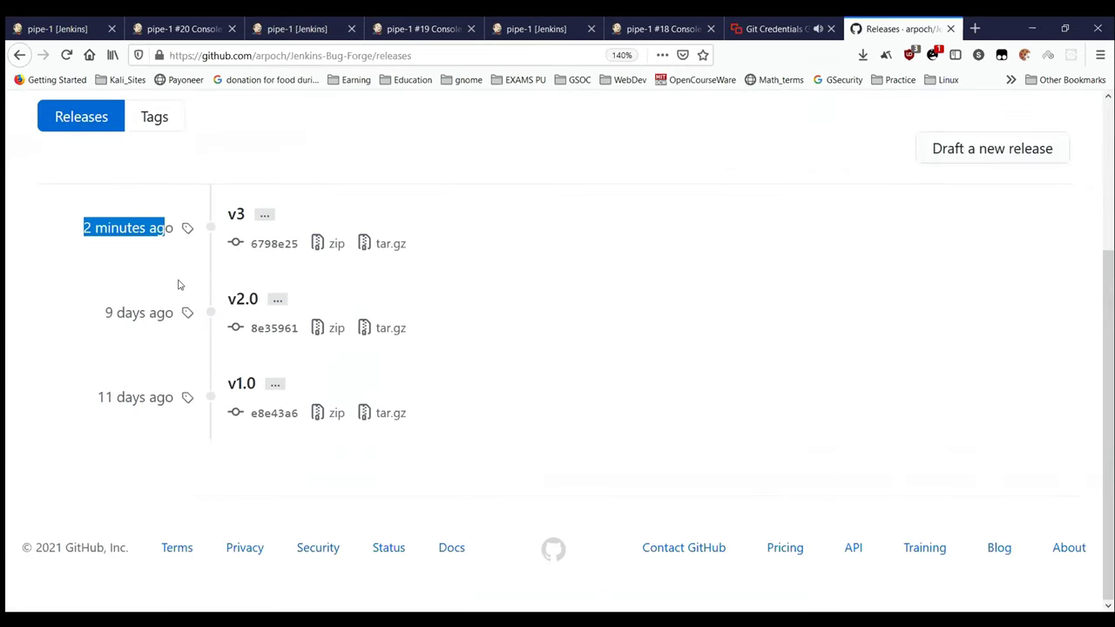
Step: Return to the pipe-1 project page and start a new build of the pipeline
click(179, 285)
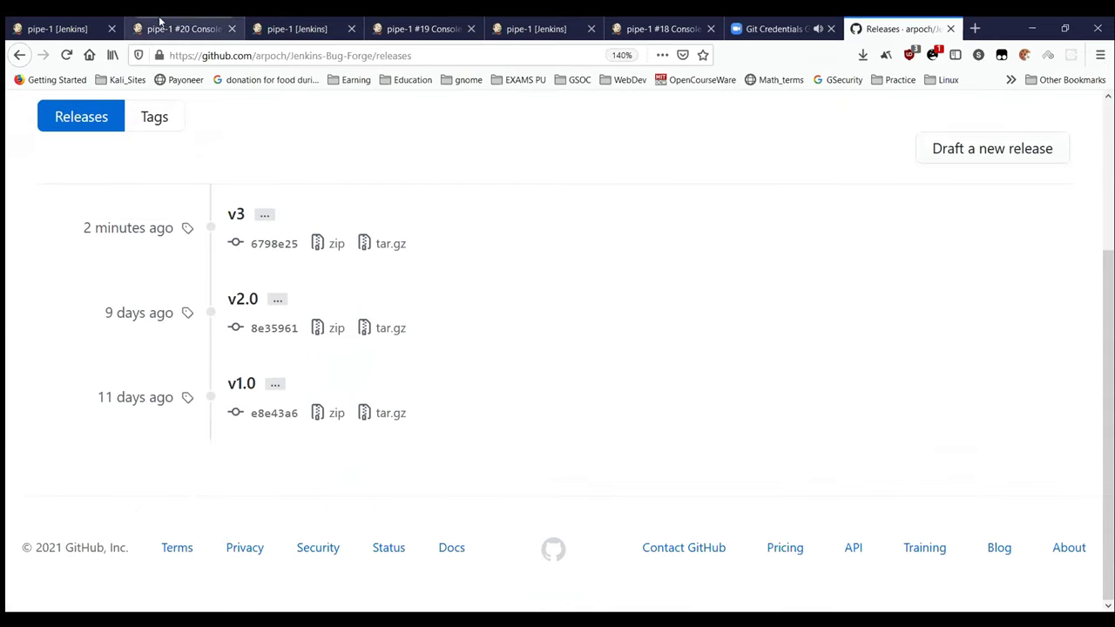
click(175, 26)
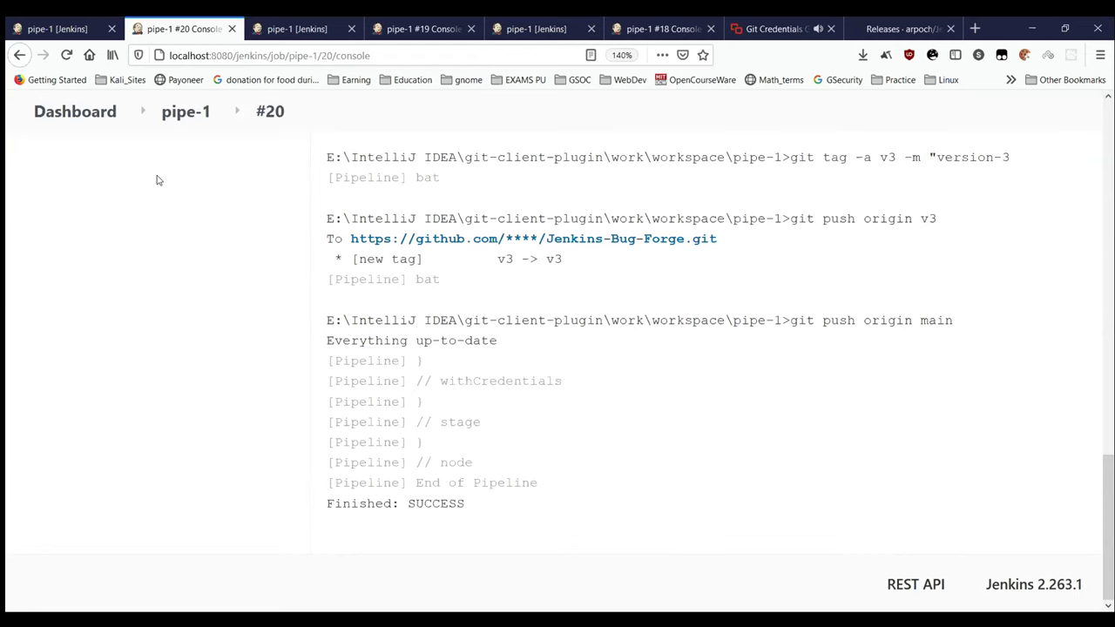
scroll(157, 180, up, 10)
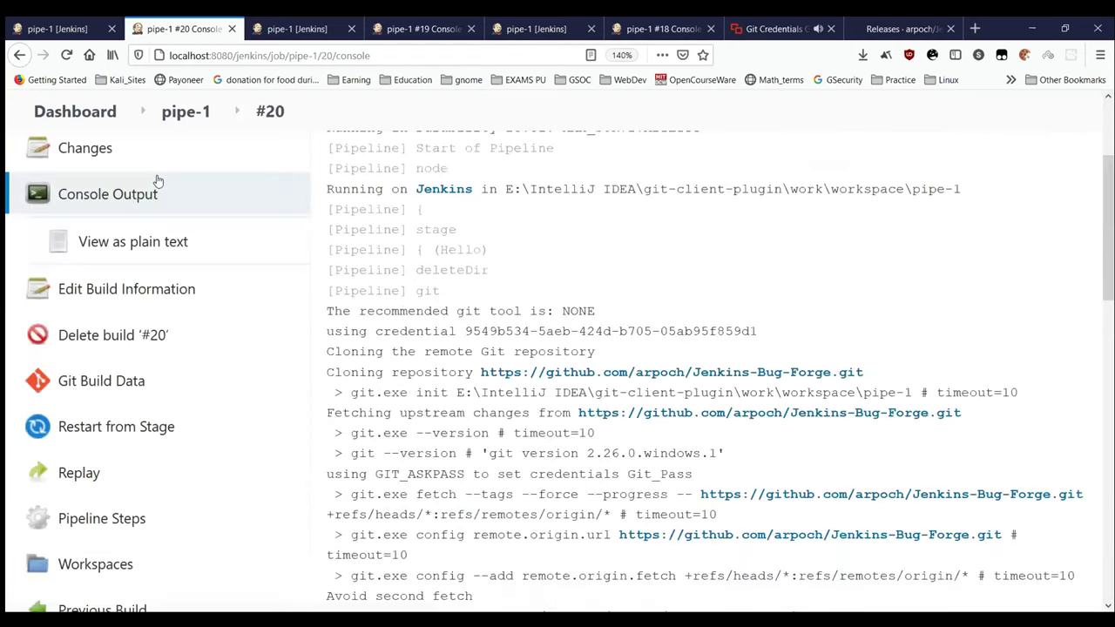
key(ctrl+Page_Up)
scroll(186, 208, up, 2)
click(186, 218)
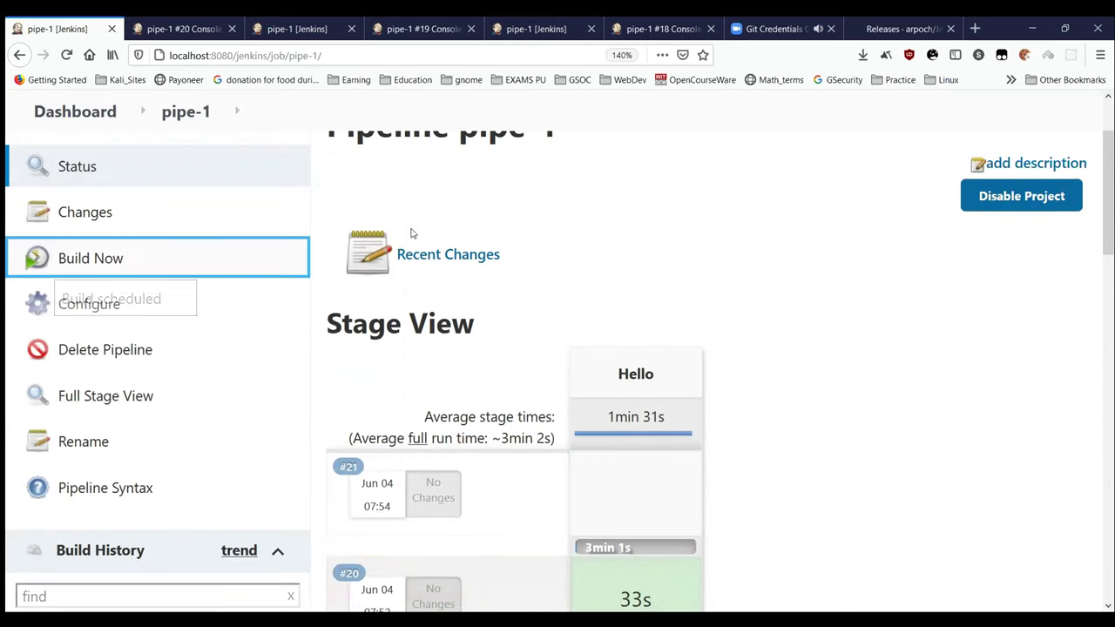
Step: Open the console output of build #21 in a new tab and examine the results of the v3 tag creation and pushes
scroll(412, 233, down, 3)
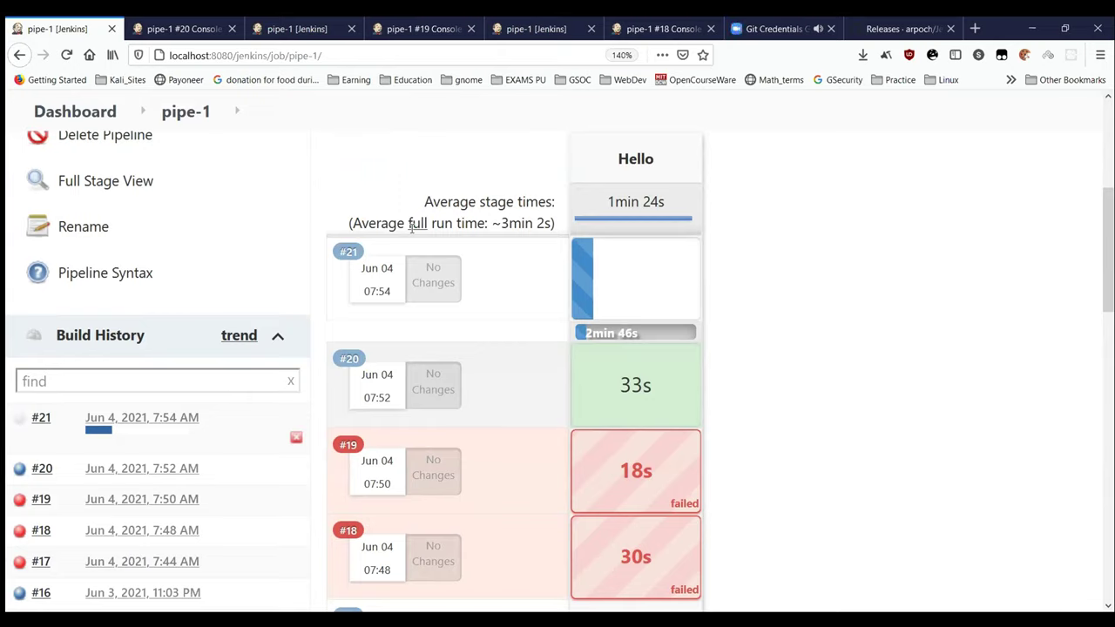
click(57, 418)
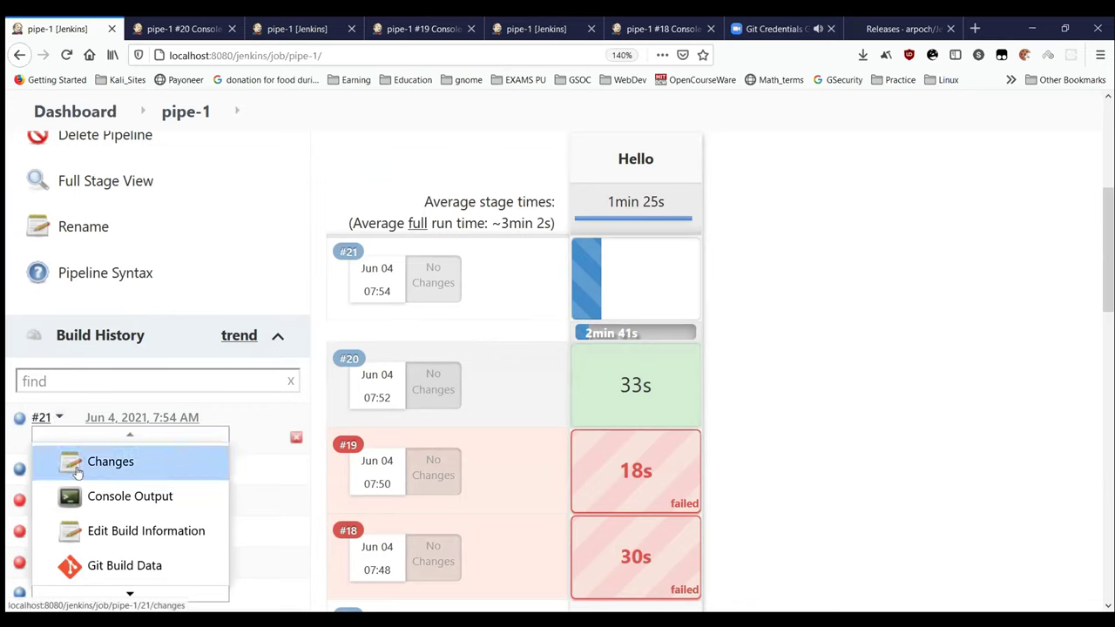
middle_click(130, 495)
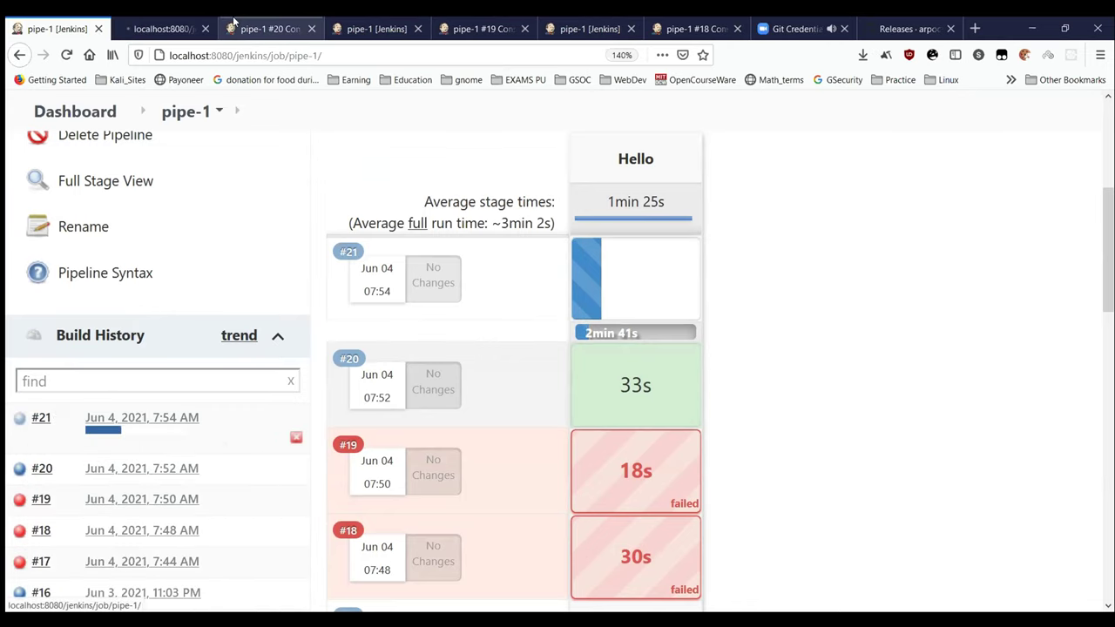
click(169, 28)
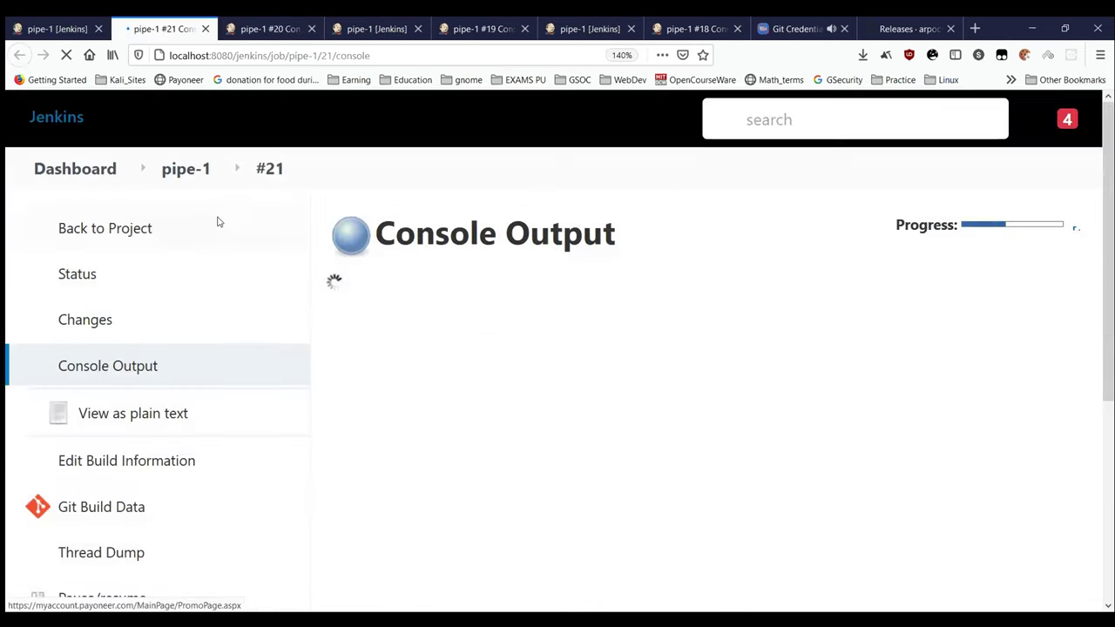
scroll(570, 252, down, 10)
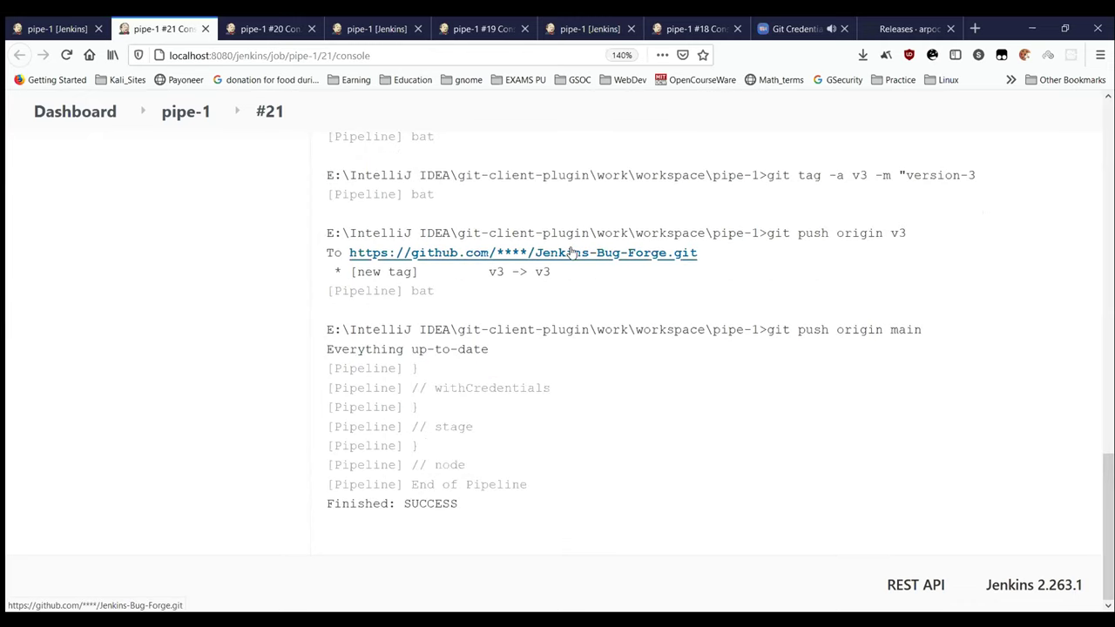
Step: Reload the Jenkins-Bug-Forge releases page on GitHub and check when the v3 tag was created
click(907, 28)
click(66, 55)
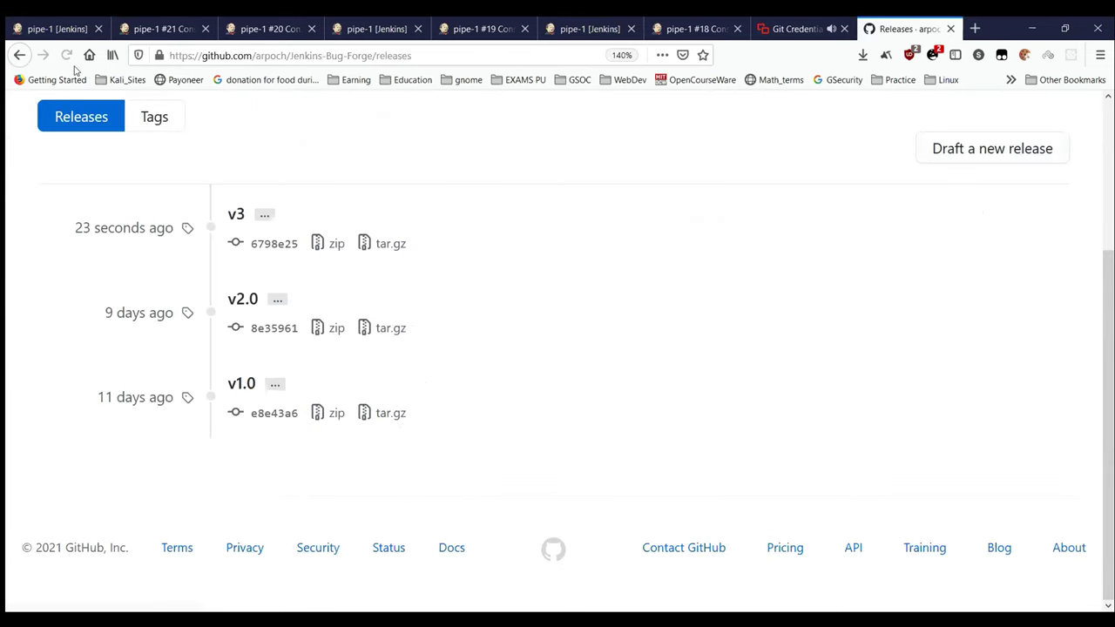
drag(55, 224, 173, 228)
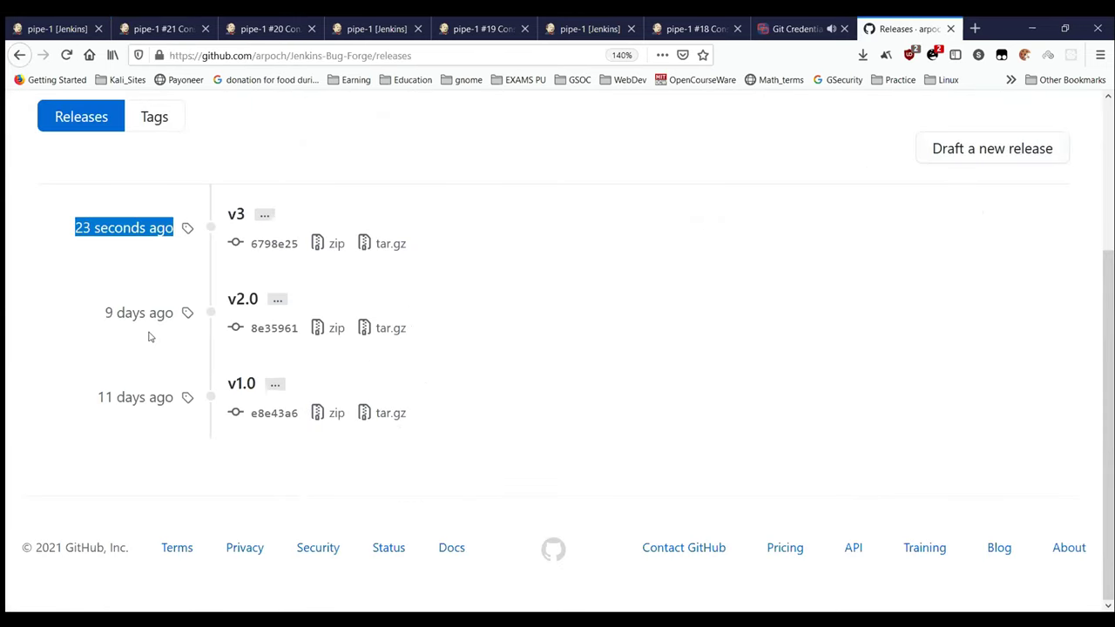
Step: Return to the pipe-1 project in Jenkins and open its configuration in a new tab at the pipeline script
click(162, 23)
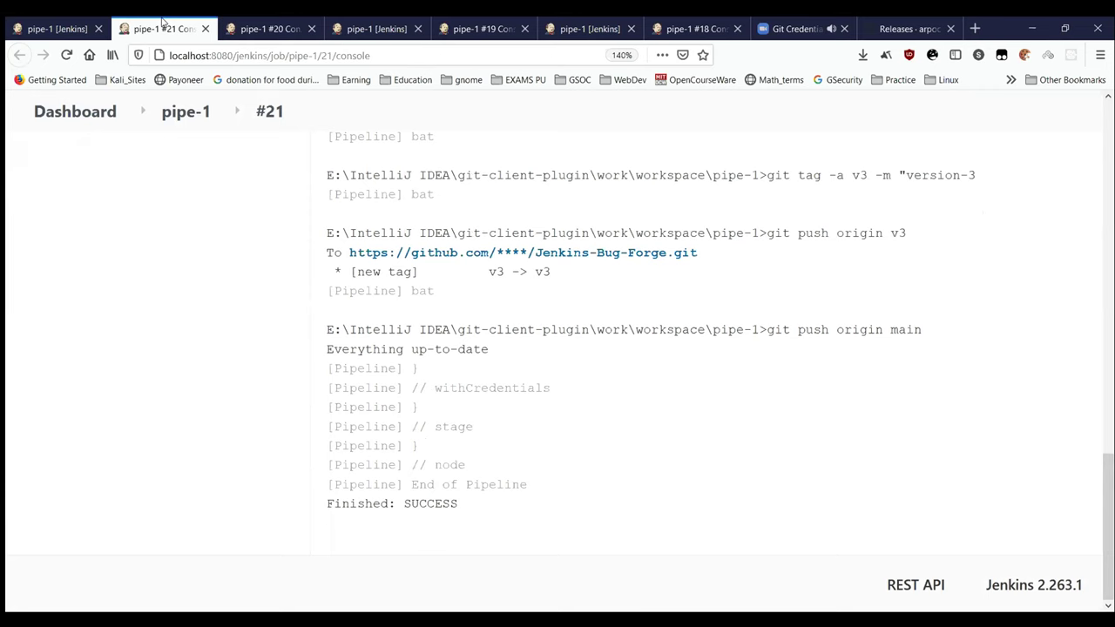
key(ctrl+shift+Tab)
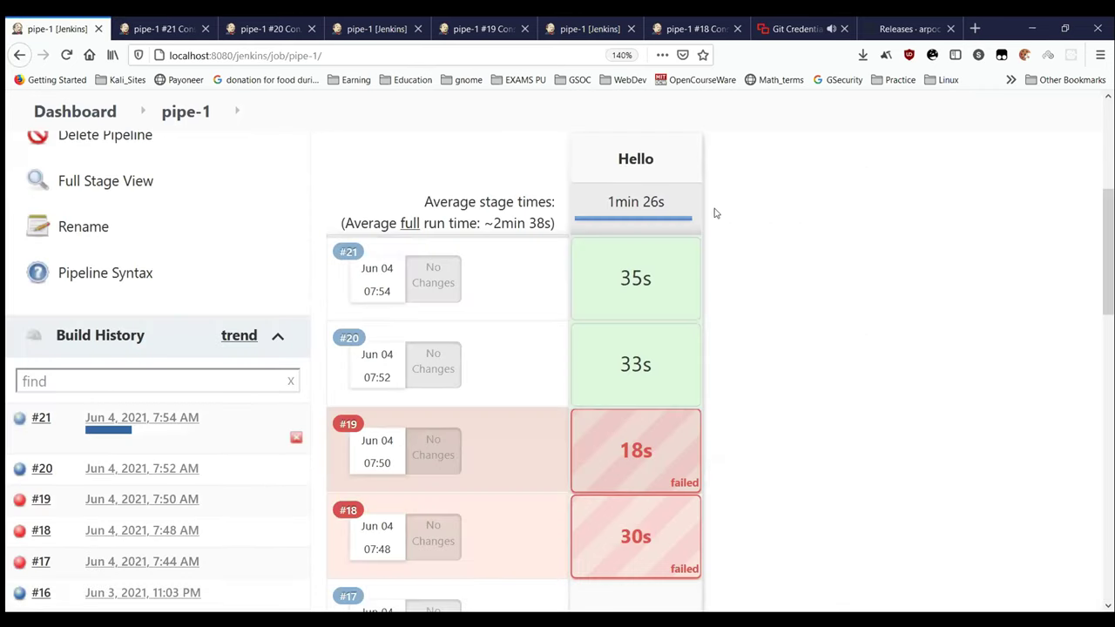
scroll(716, 212, up, 4)
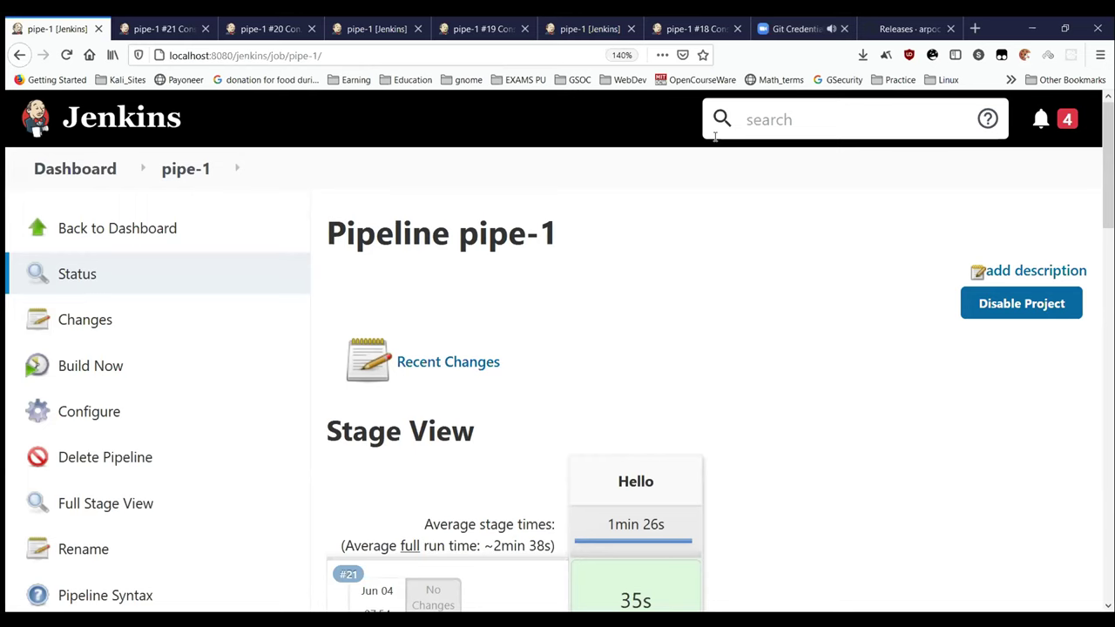
scroll(257, 203, down, 5)
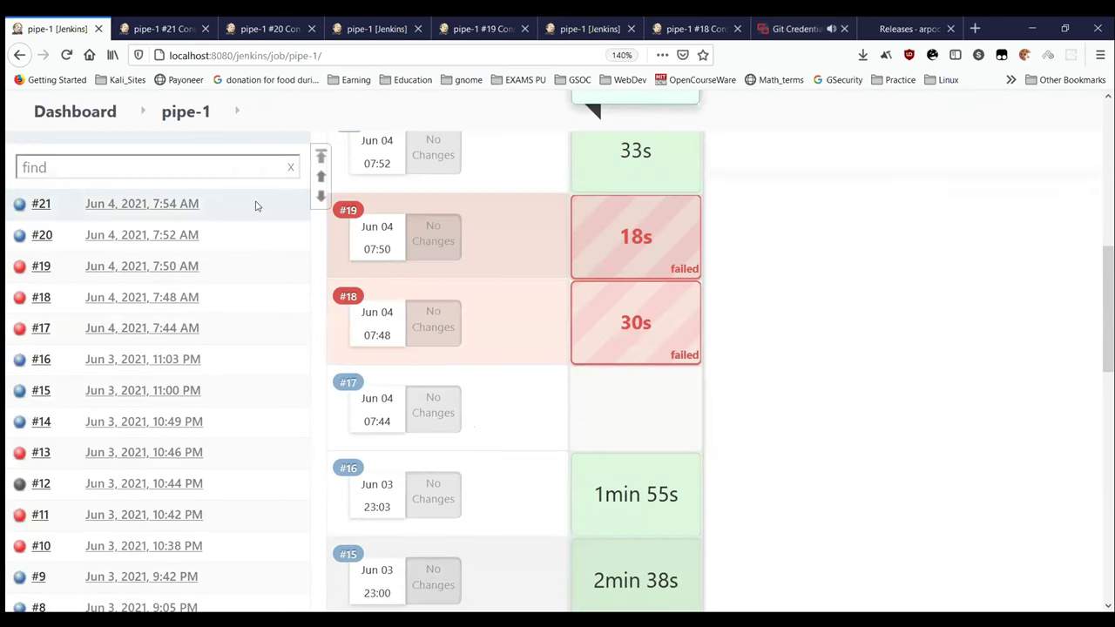
scroll(255, 206, up, 5)
middle_click(136, 410)
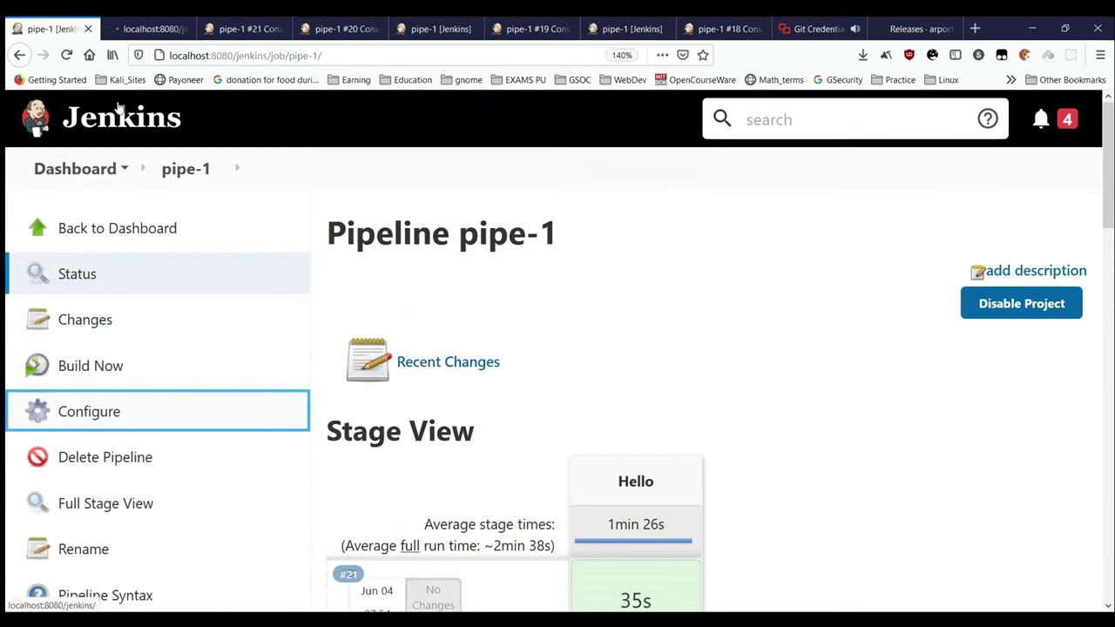
click(133, 29)
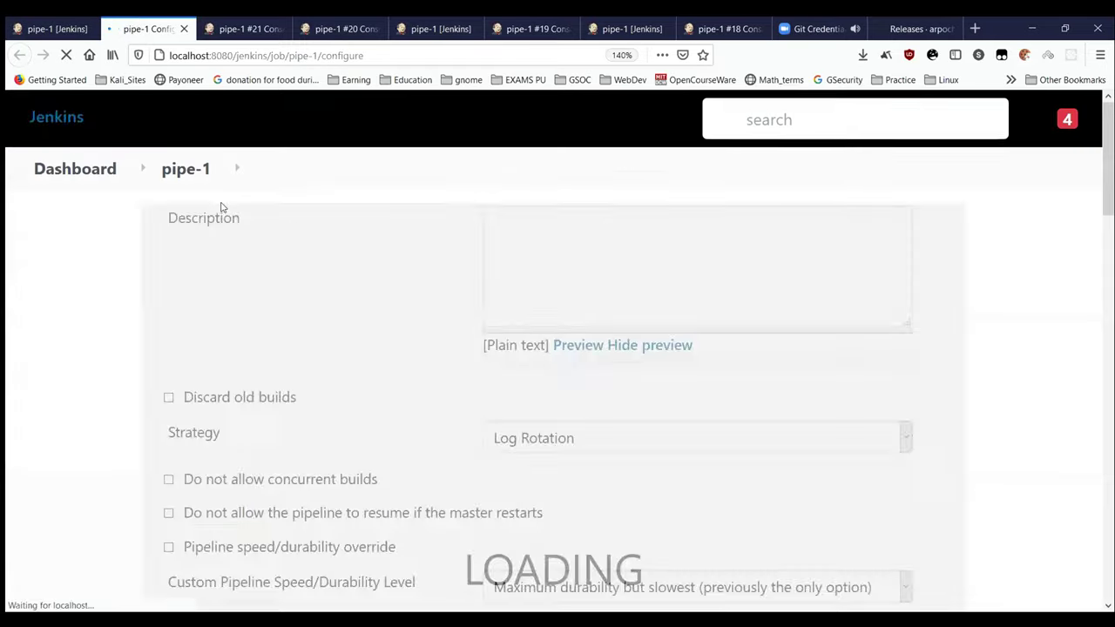
scroll(355, 341, down, 15)
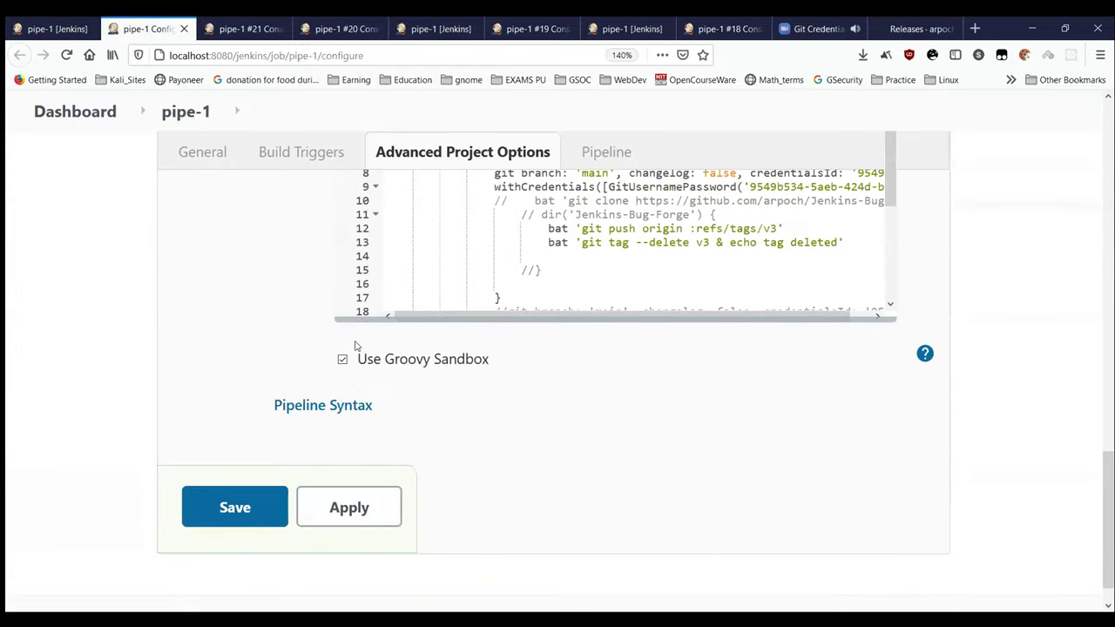
scroll(355, 346, up, 2)
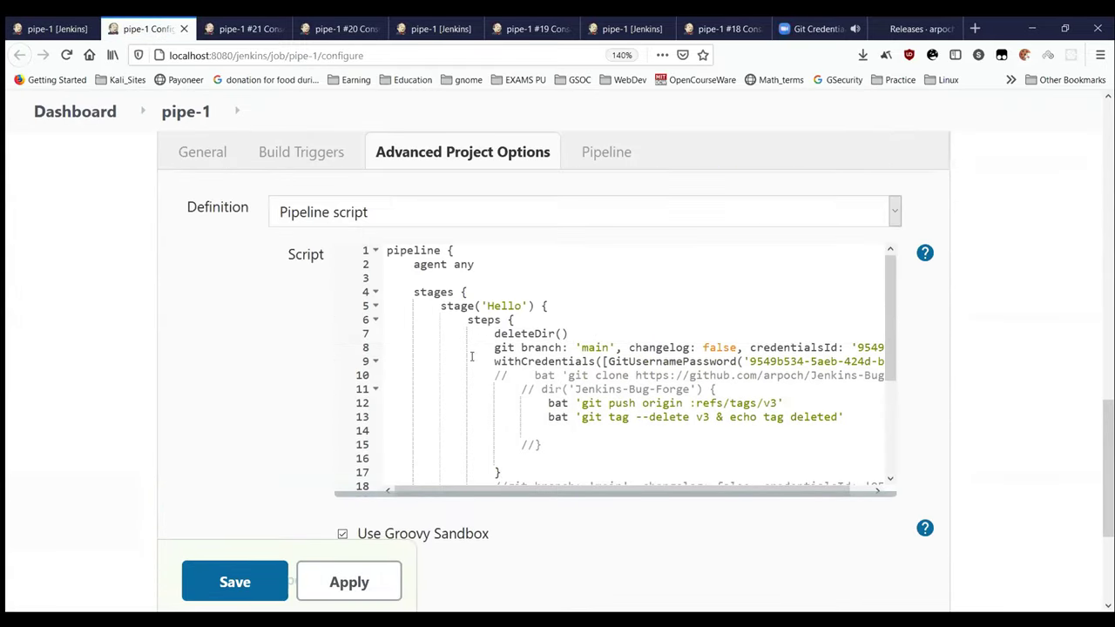
Step: Replace bat with powershell for the git push origin :refs/tags/v3 and git tag --delete v3 commands in the script
double_click(559, 403)
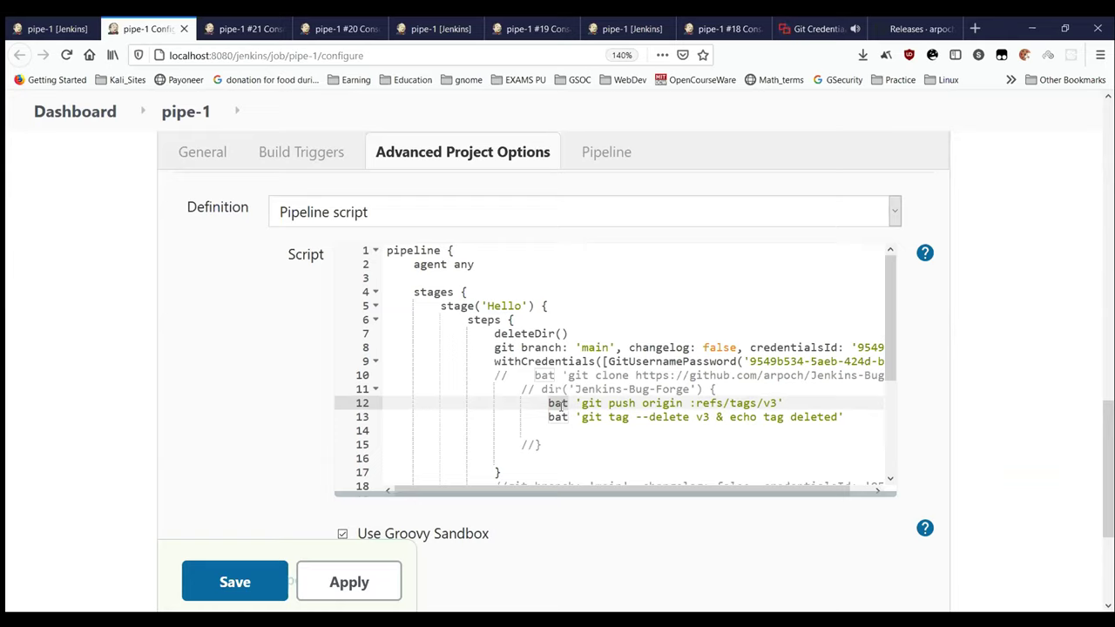
text(power)
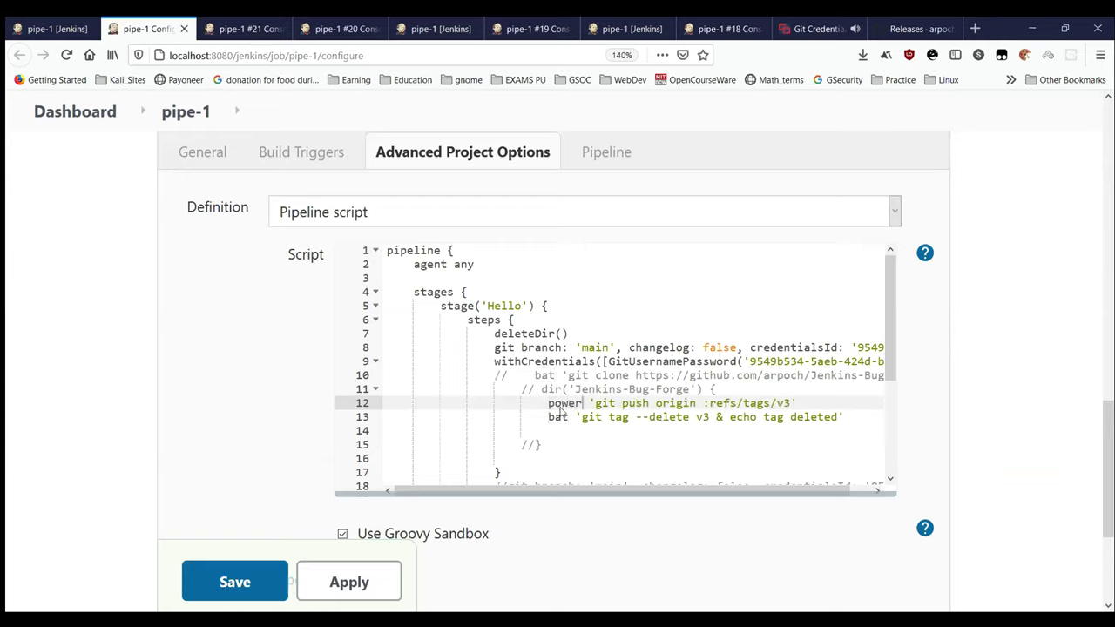
text(shell)
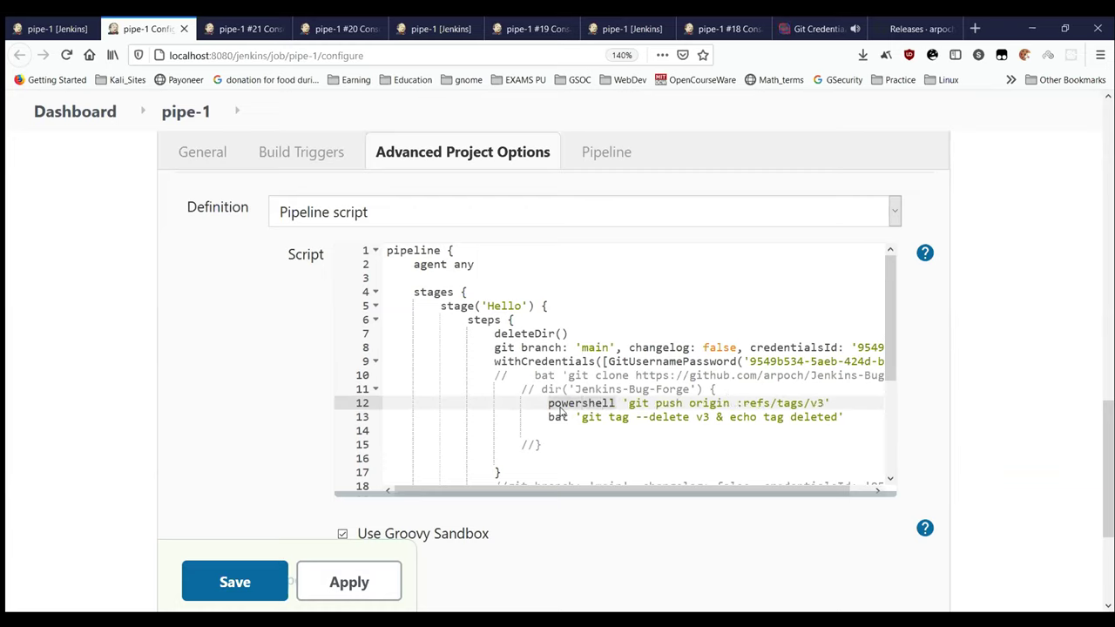
click(551, 416)
double_click(552, 416)
text(powershell)
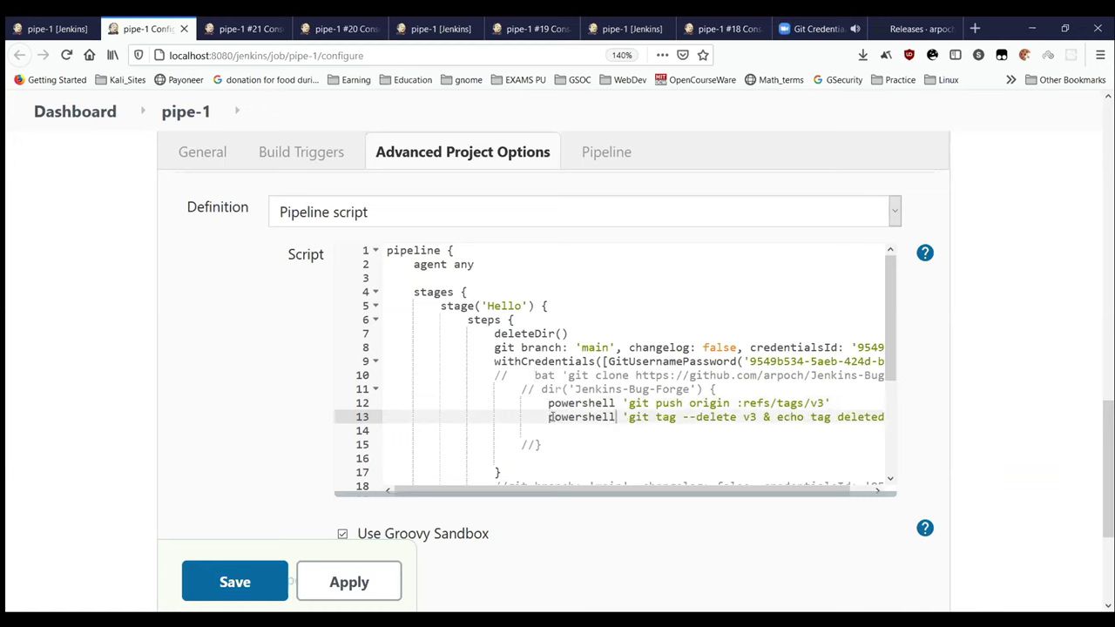
Step: Replace bat with powershell for the git tag -a v3, git push origin v3 and git push origin main commands
scroll(552, 416, down, 1)
scroll(553, 417, down, 2)
double_click(553, 367)
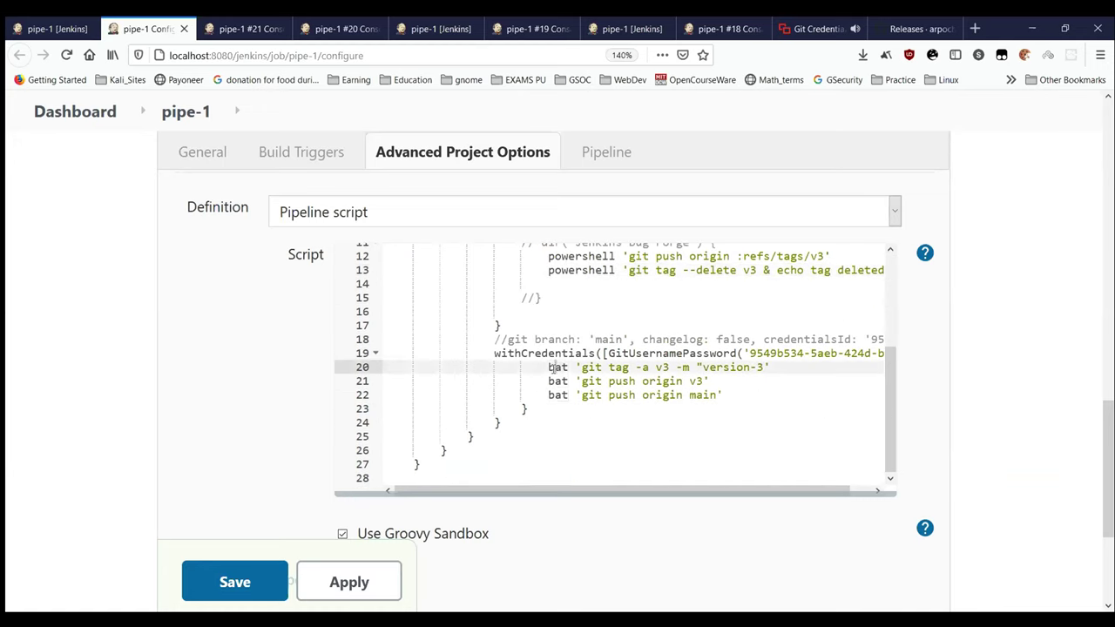
text(powershell)
click(555, 380)
double_click(554, 381)
text(powershell)
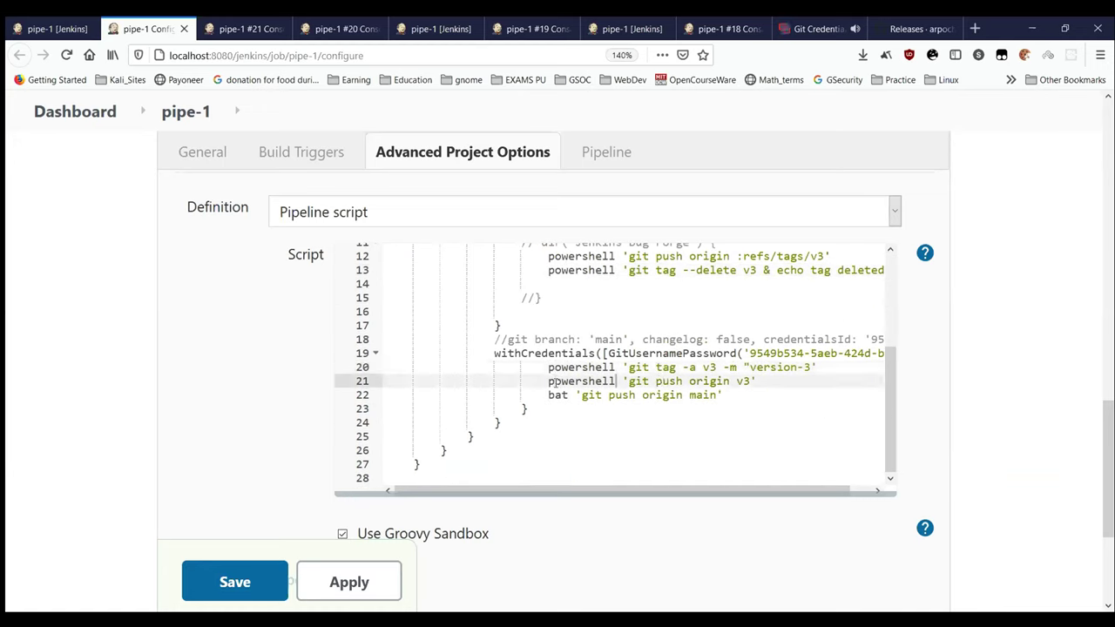
double_click(554, 395)
text(powershell)
Step: Apply and save the edited pipeline script and start a new build of pipe-1
click(378, 571)
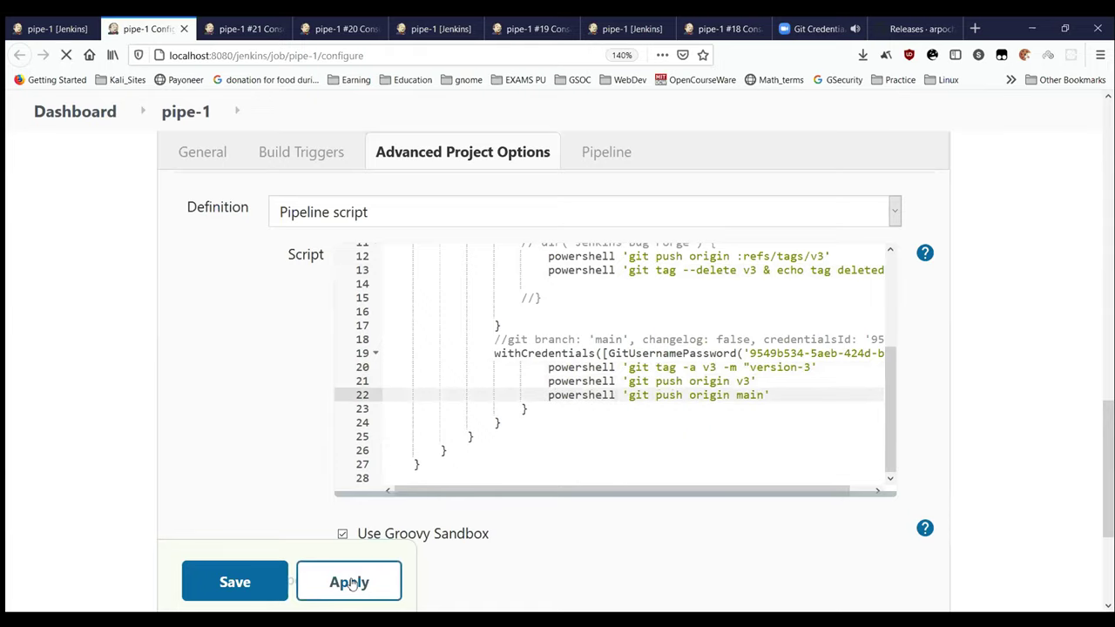
click(249, 586)
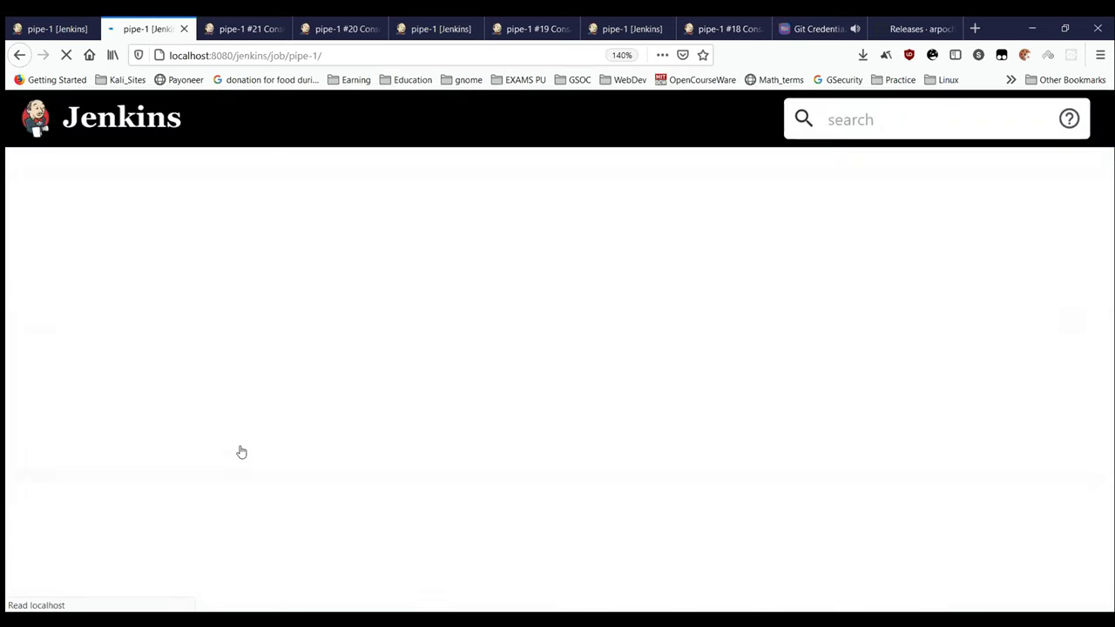
click(91, 366)
Step: Open the console output of the running build #22 from the pipe-1 build history
scroll(644, 252, down, 2)
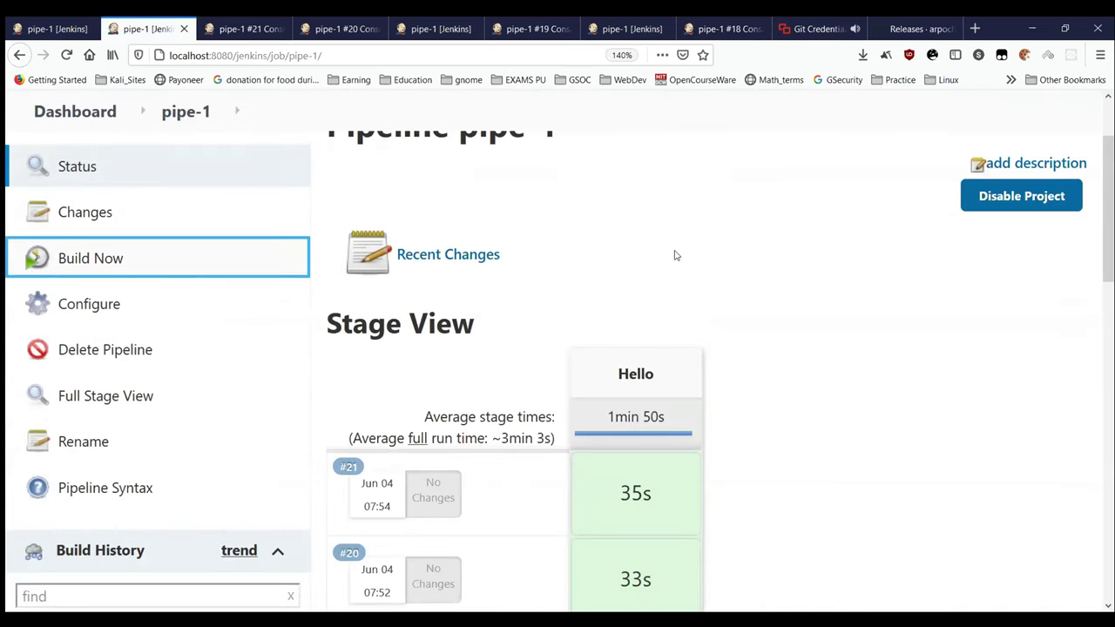
scroll(674, 255, down, 1)
scroll(674, 255, down, 1)
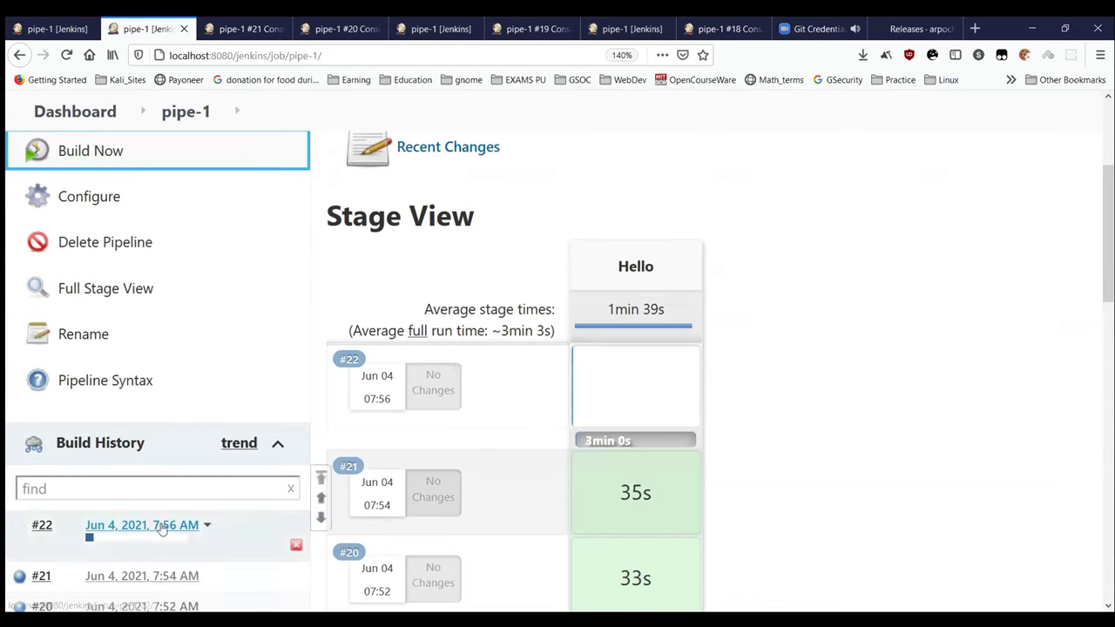
click(59, 526)
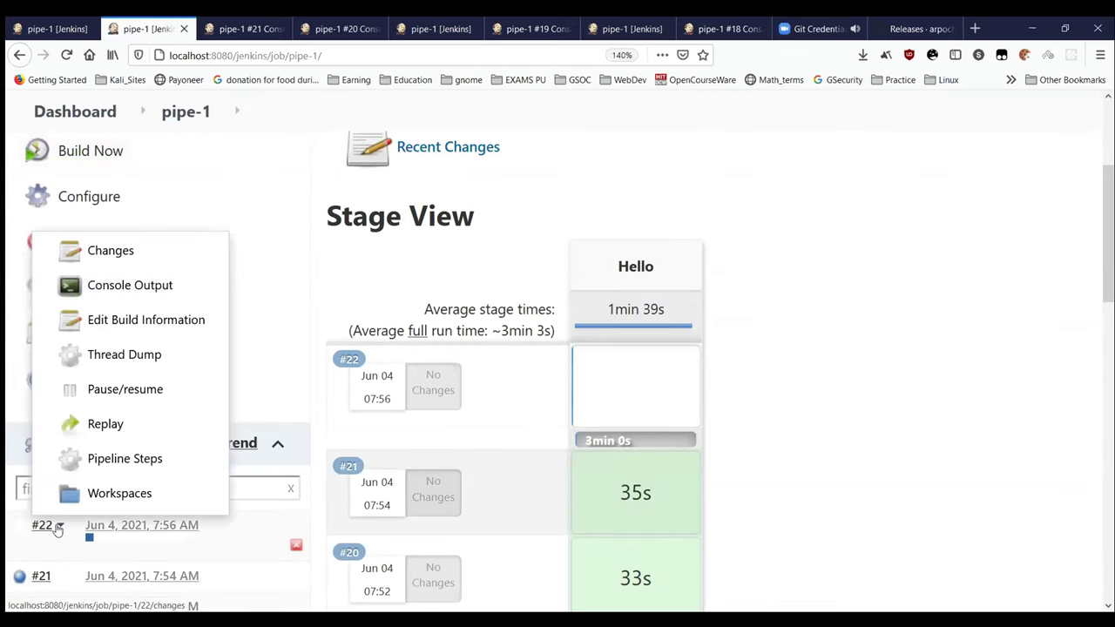
click(133, 288)
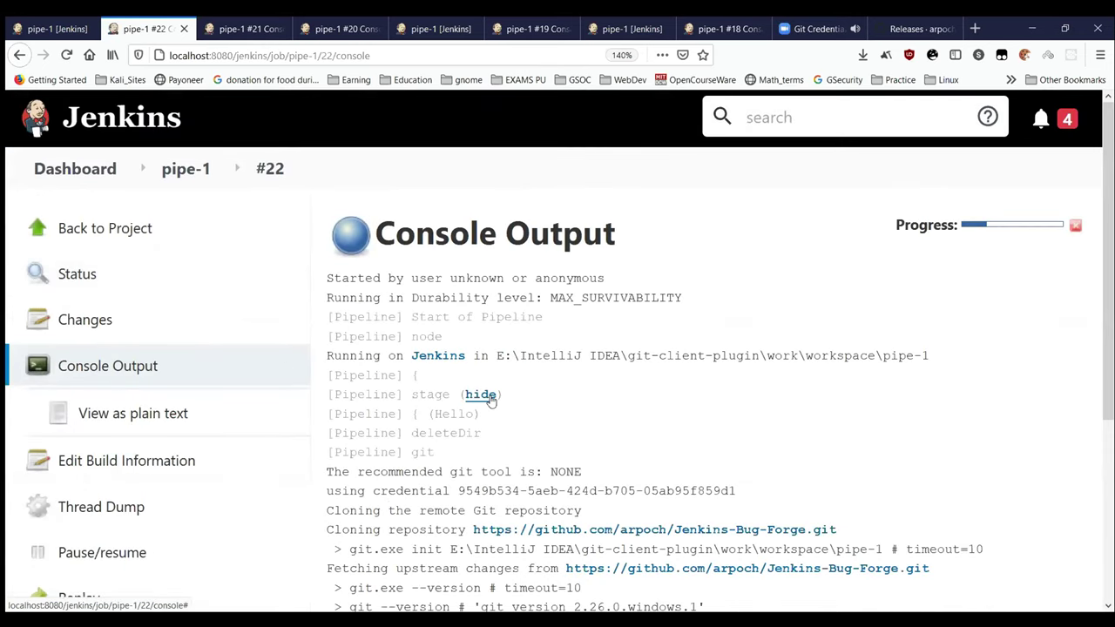
Step: Examine the PowerShell steps in build #22's console output, covering the v3 tag deletion and tag creation commands
scroll(492, 400, down, 5)
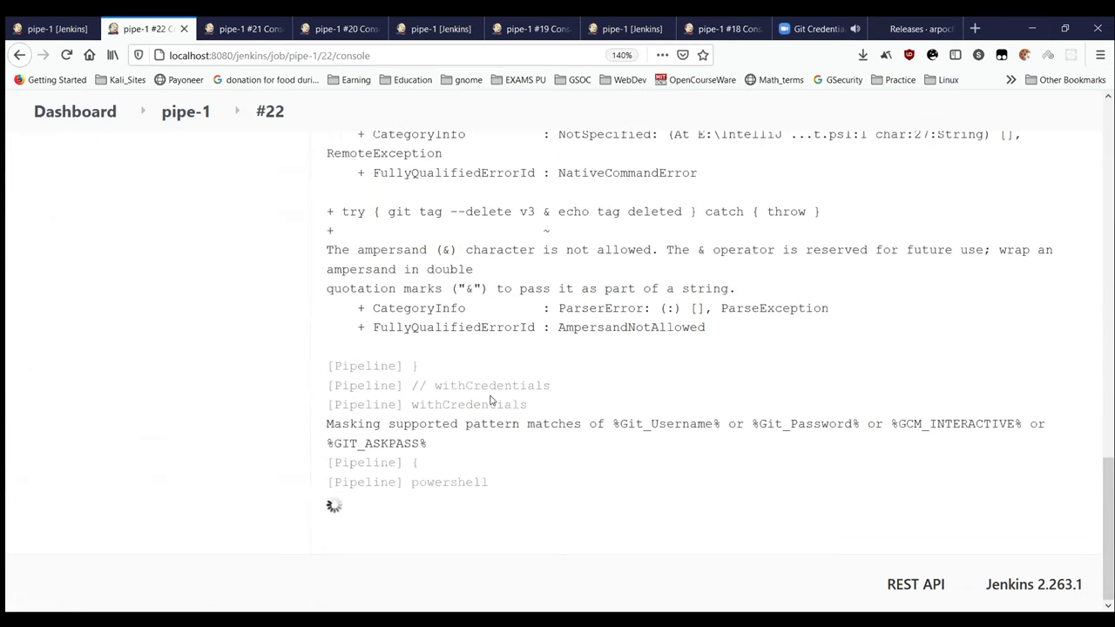
scroll(490, 400, up, 2)
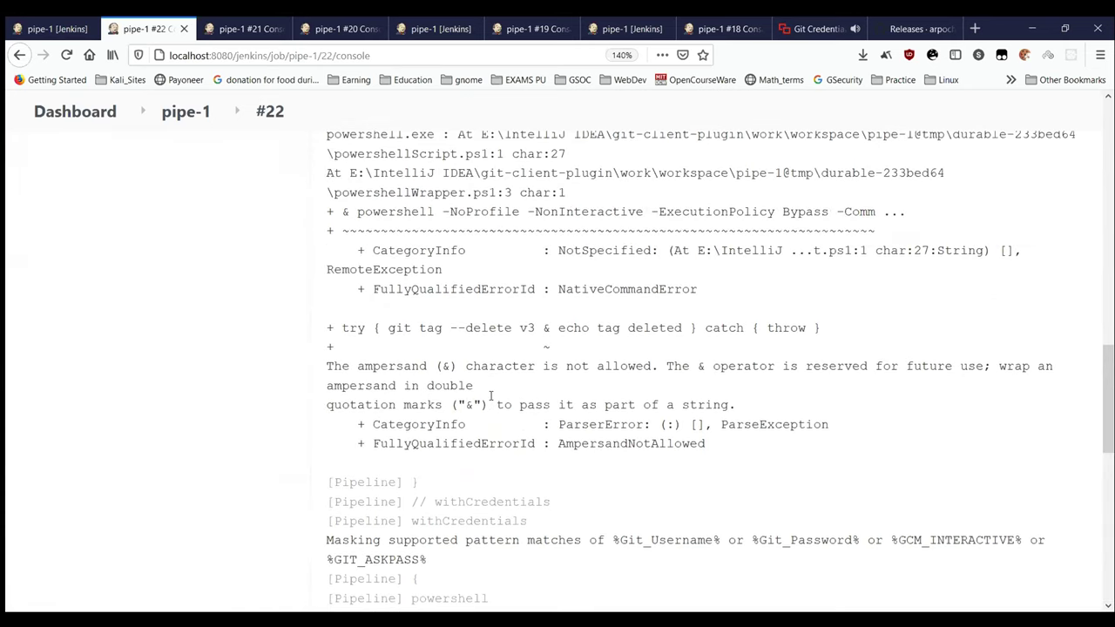
scroll(490, 397, up, 5)
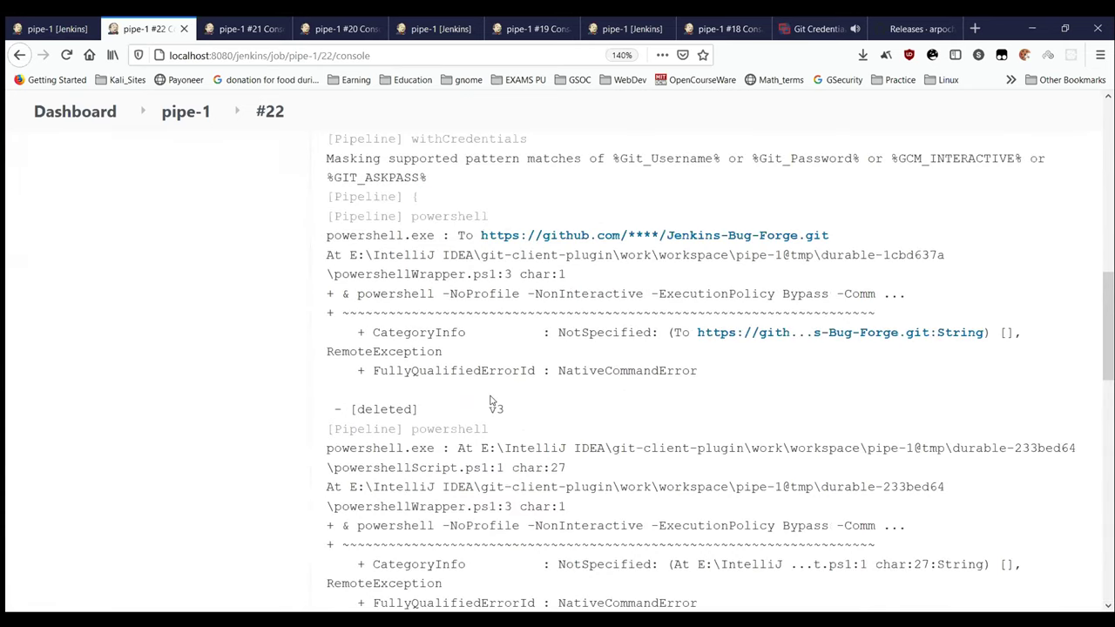
scroll(490, 399, down, 10)
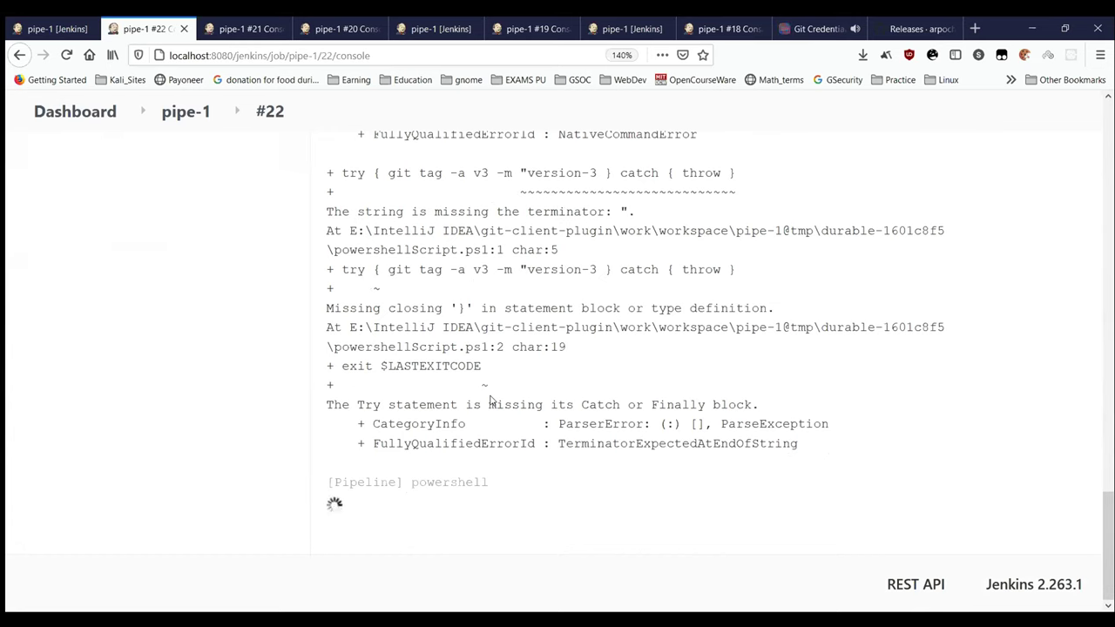
scroll(490, 400, up, 2)
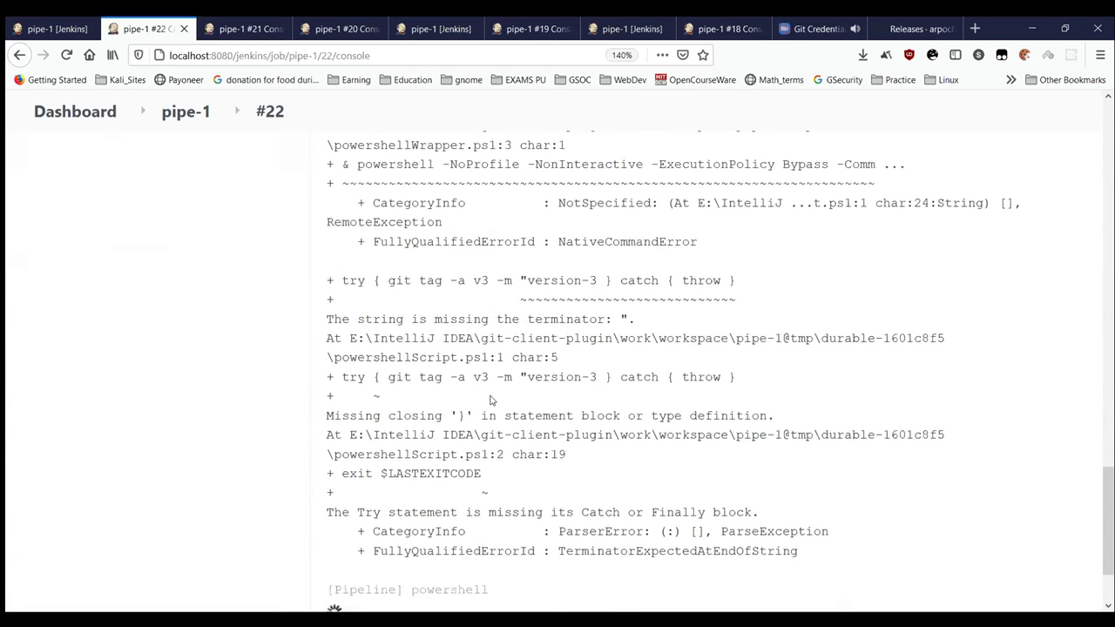
scroll(491, 400, up, 1)
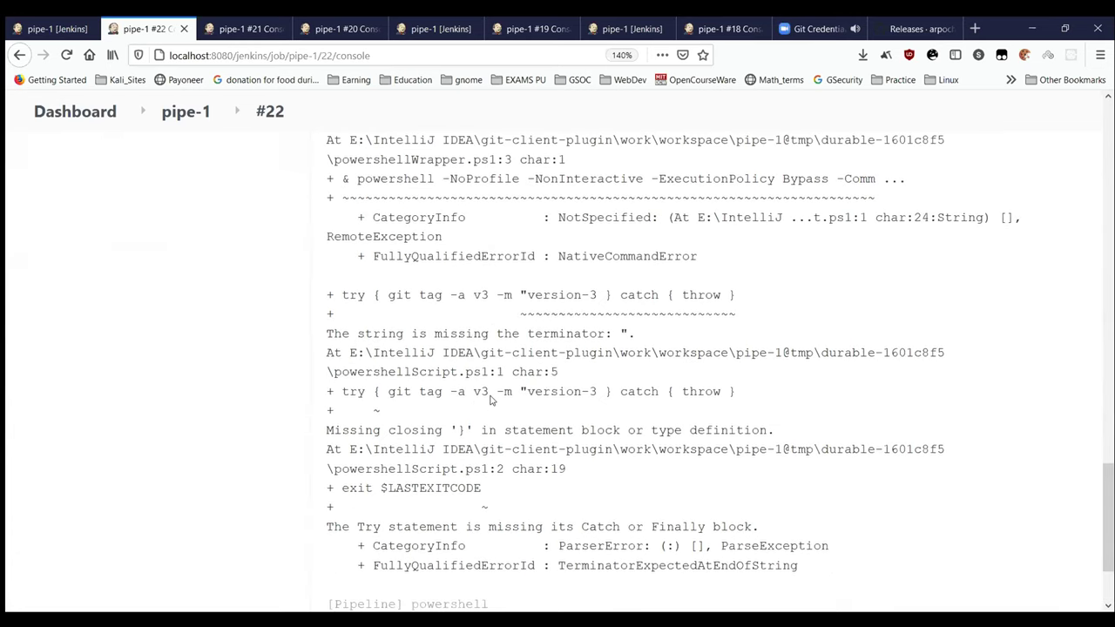
scroll(490, 400, up, 2)
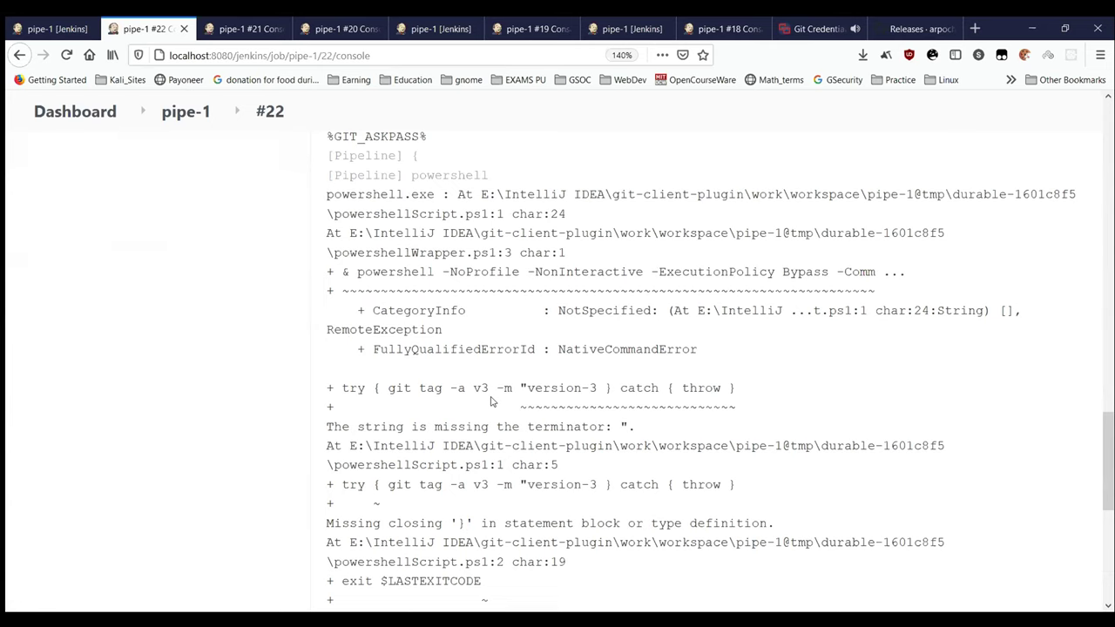
scroll(490, 400, up, 1)
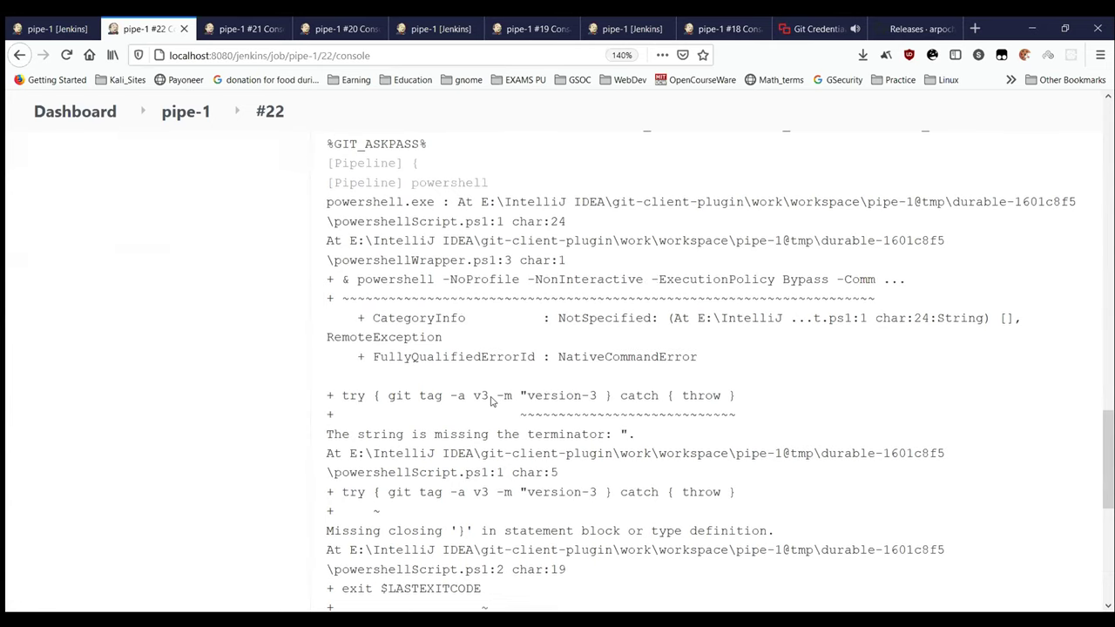
scroll(492, 401, up, 10)
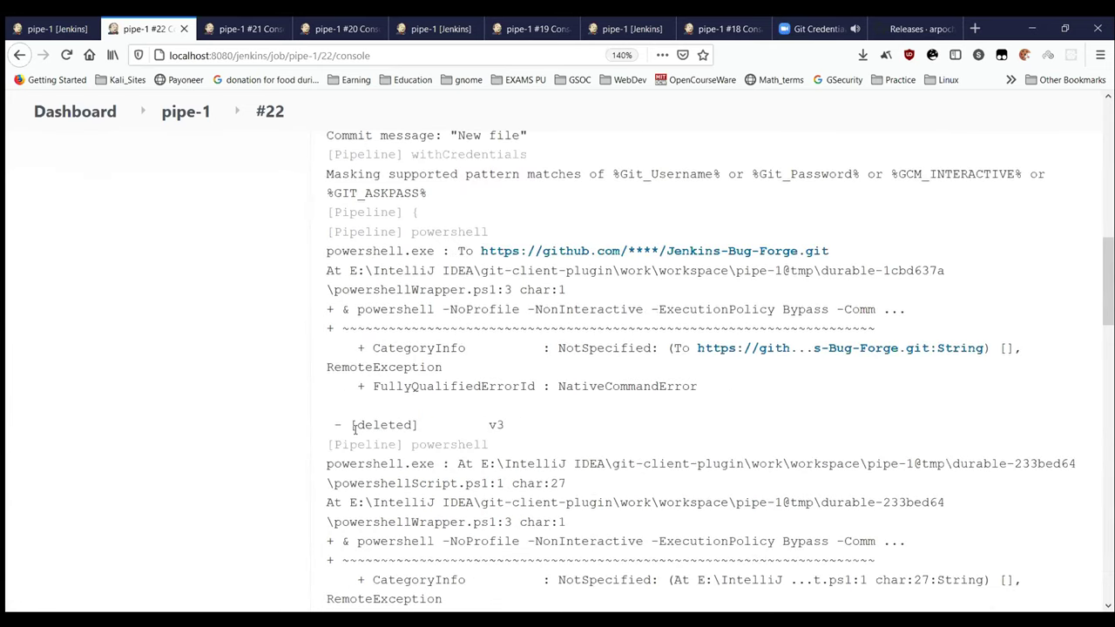
Step: Check the remote v3 tag deletion line in build #22's console output, and read the log through to its end
click(54, 21)
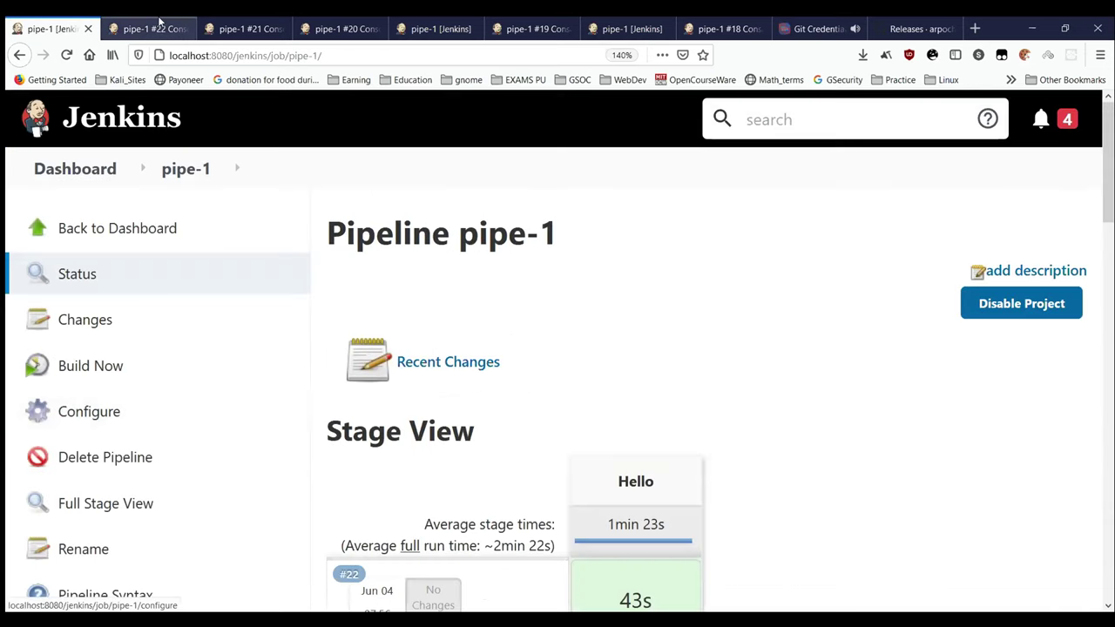
click(144, 29)
drag(509, 425, 324, 425)
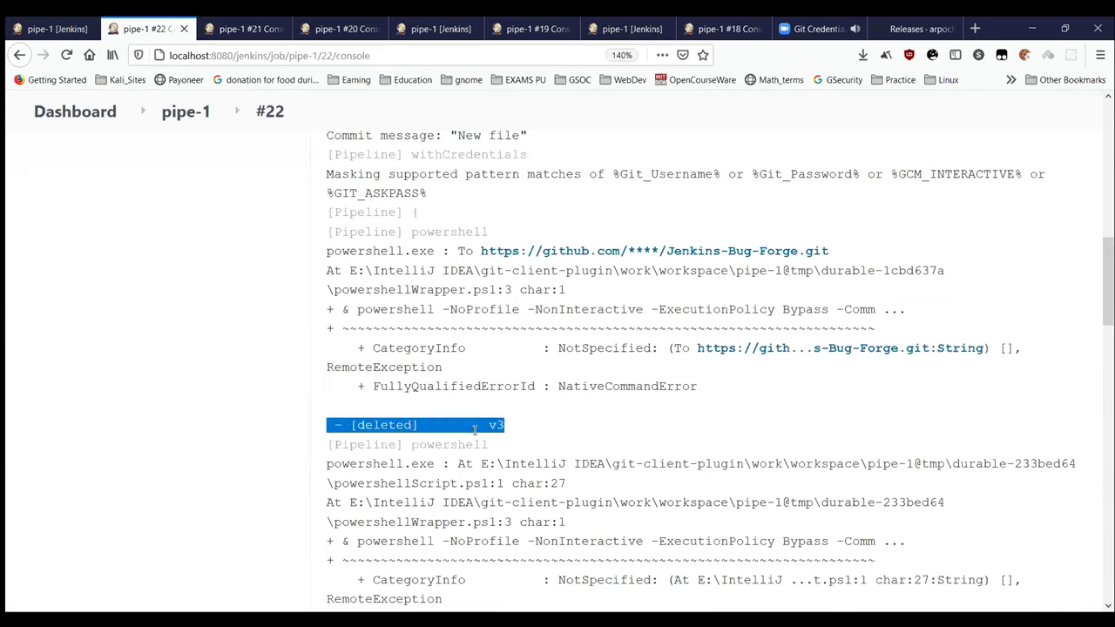
click(514, 479)
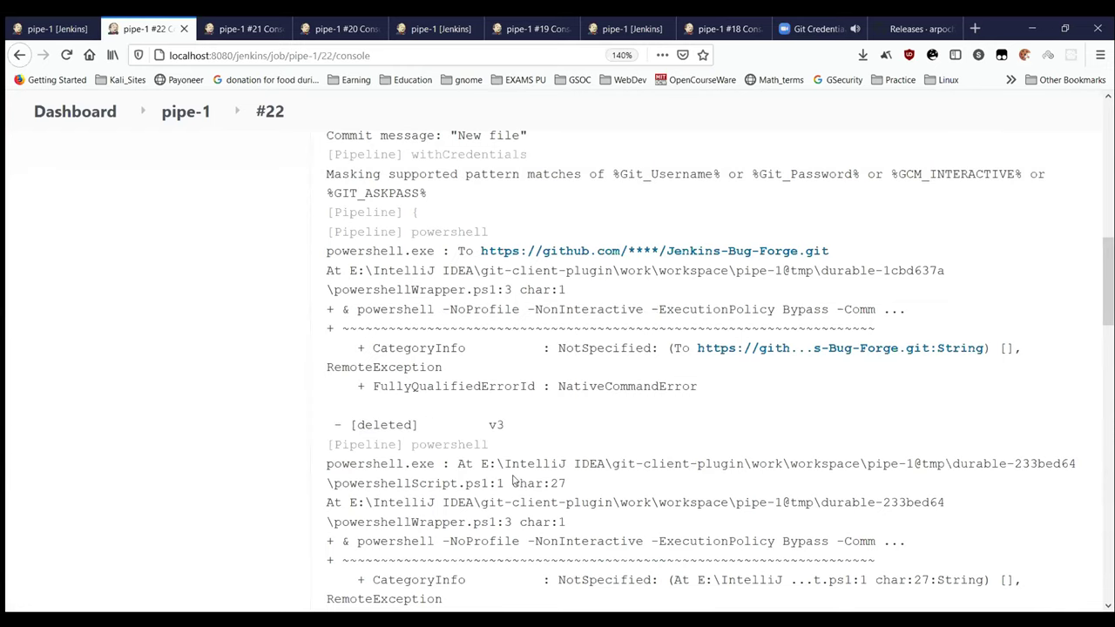
scroll(514, 481, down, 2)
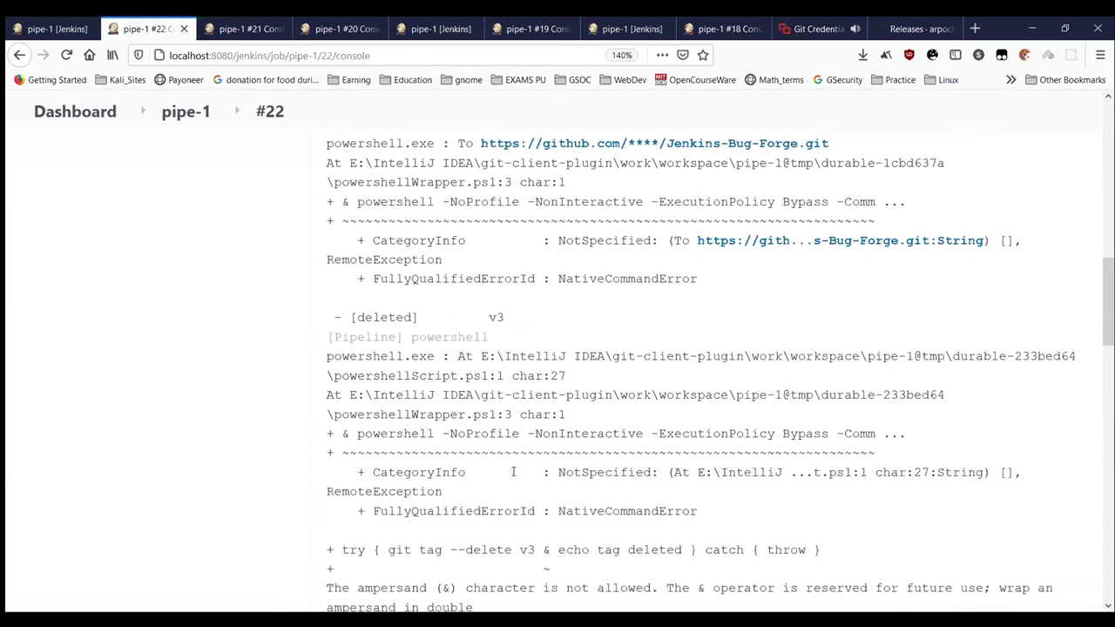
scroll(514, 472, down, 1)
scroll(513, 471, down, 5)
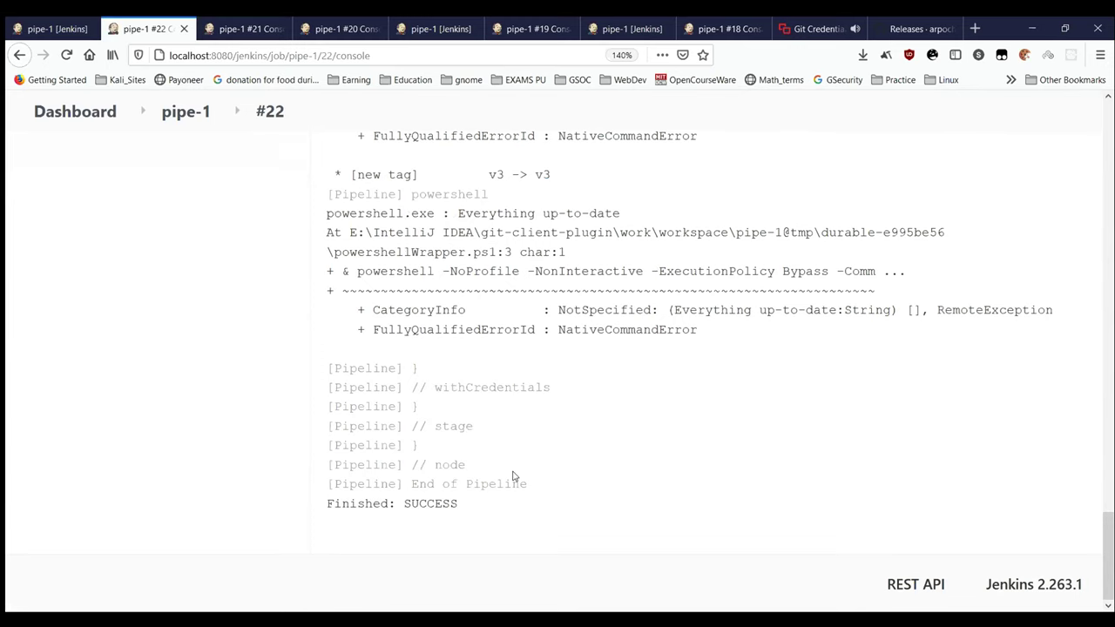
scroll(513, 476, up, 2)
Step: Switch to the Jenkins-Bug-Forge releases page on GitHub, reload it and check the age of the v3 tag
key(ctrl+9)
key(F5)
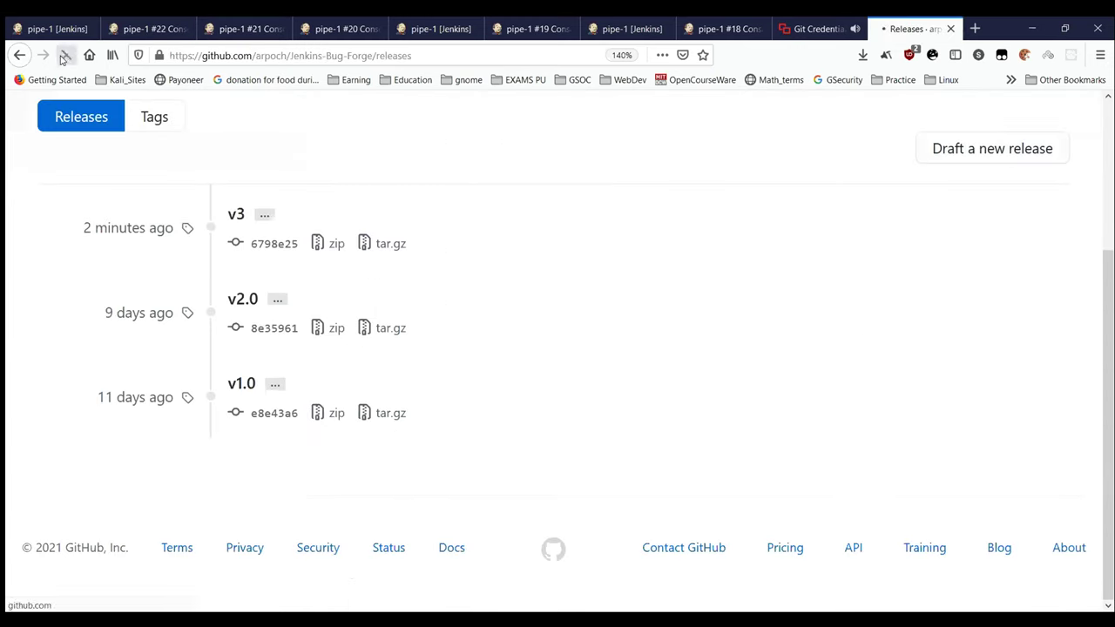
drag(67, 235, 154, 239)
click(170, 276)
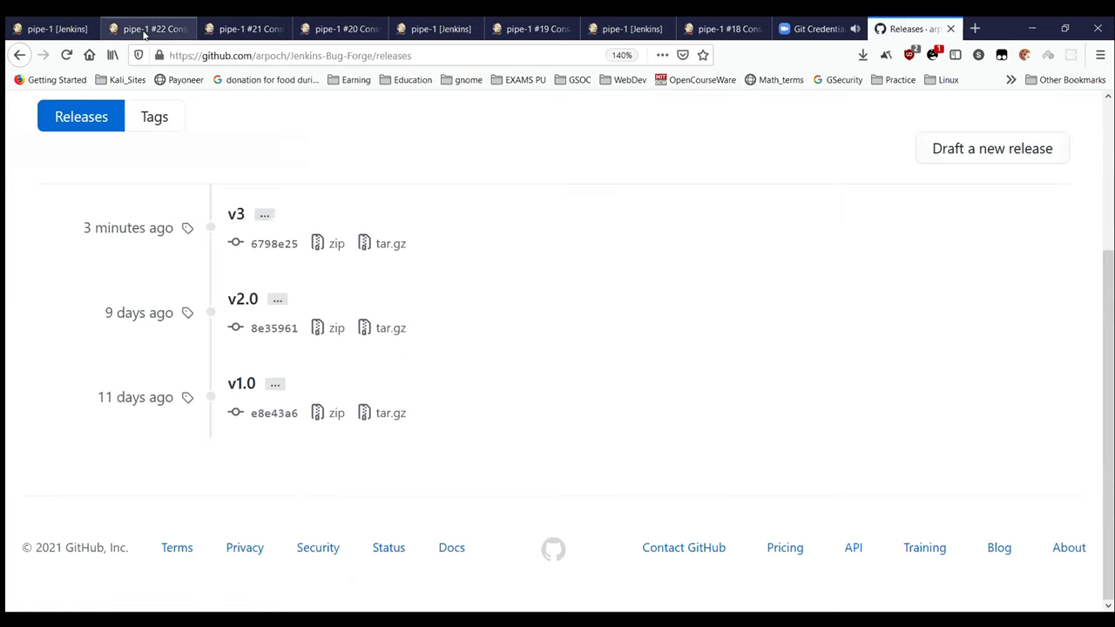
Step: Return to build #22's console output in Jenkins and review the messages for the git tag commands
click(144, 31)
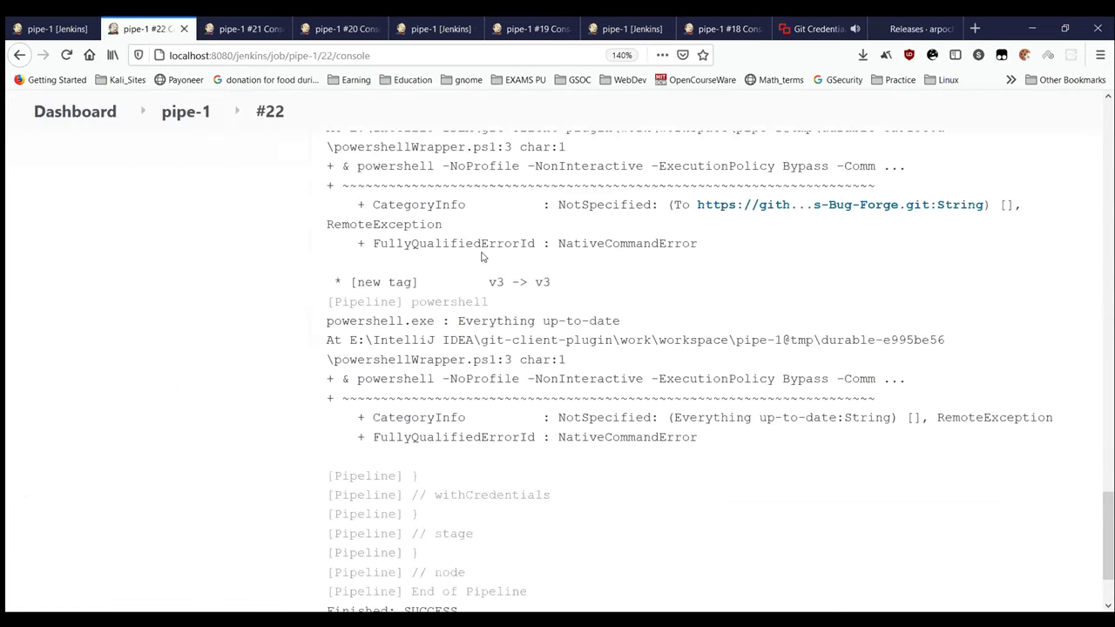
scroll(482, 255, down, 3)
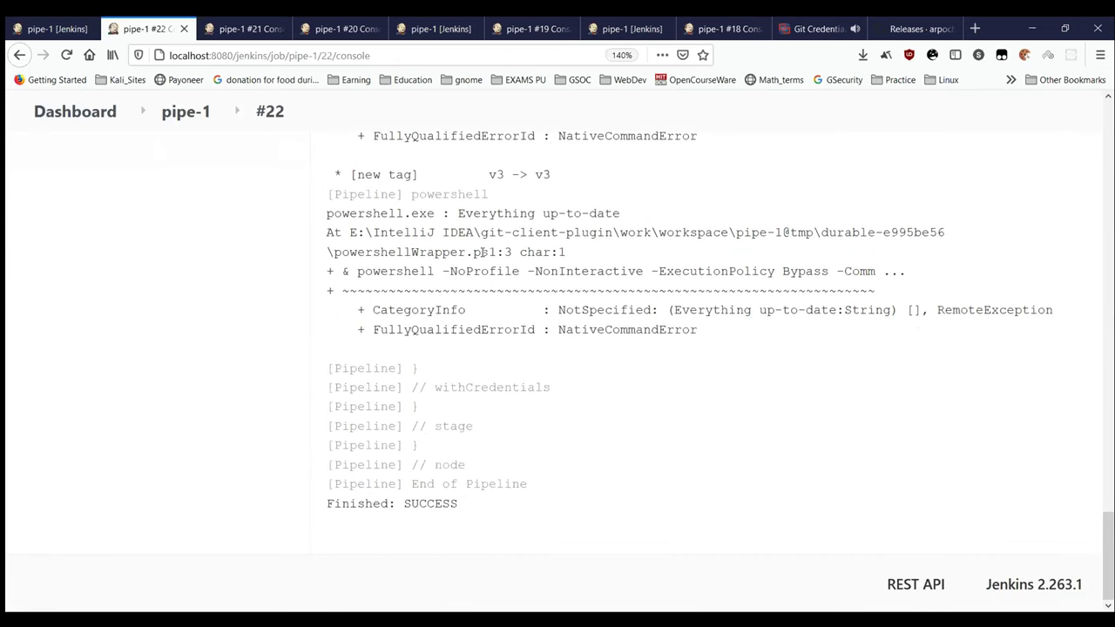
scroll(482, 252, up, 5)
scroll(482, 252, up, 3)
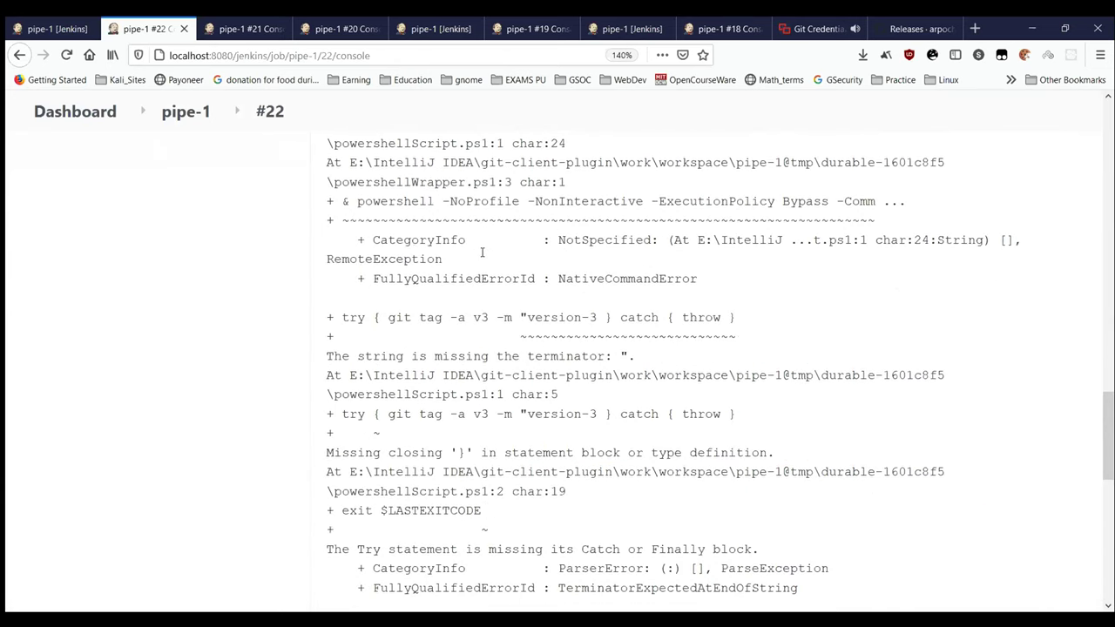
scroll(482, 253, up, 4)
scroll(481, 252, down, 2)
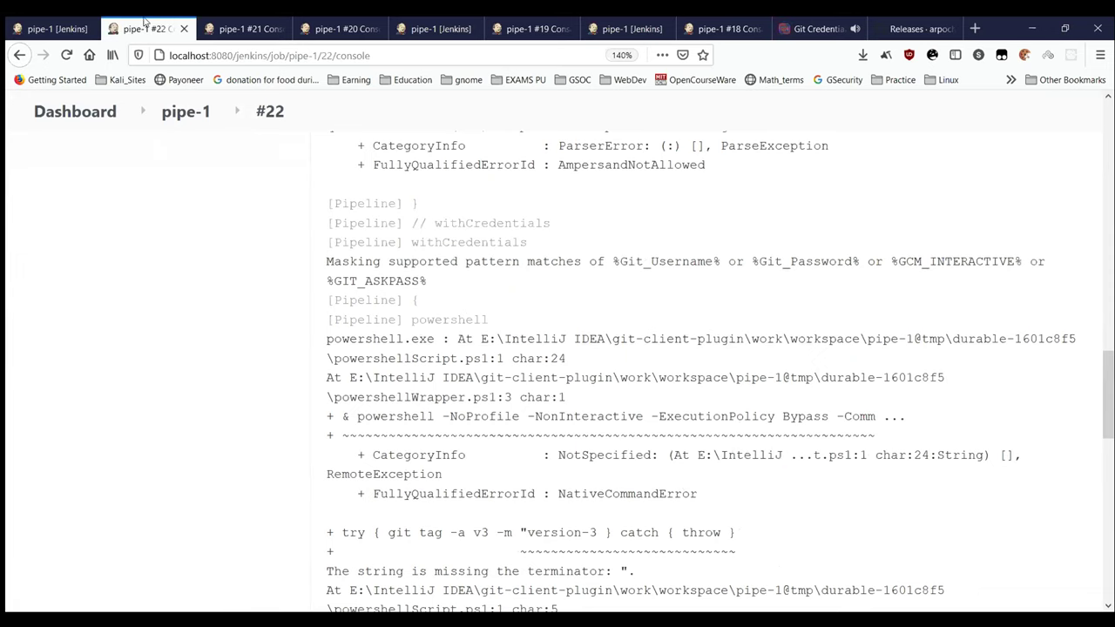
Step: Open the pipe-1 pipeline script and comment out the powershell 'git tag --delete v3 & echo tag deleted' line with //
click(61, 21)
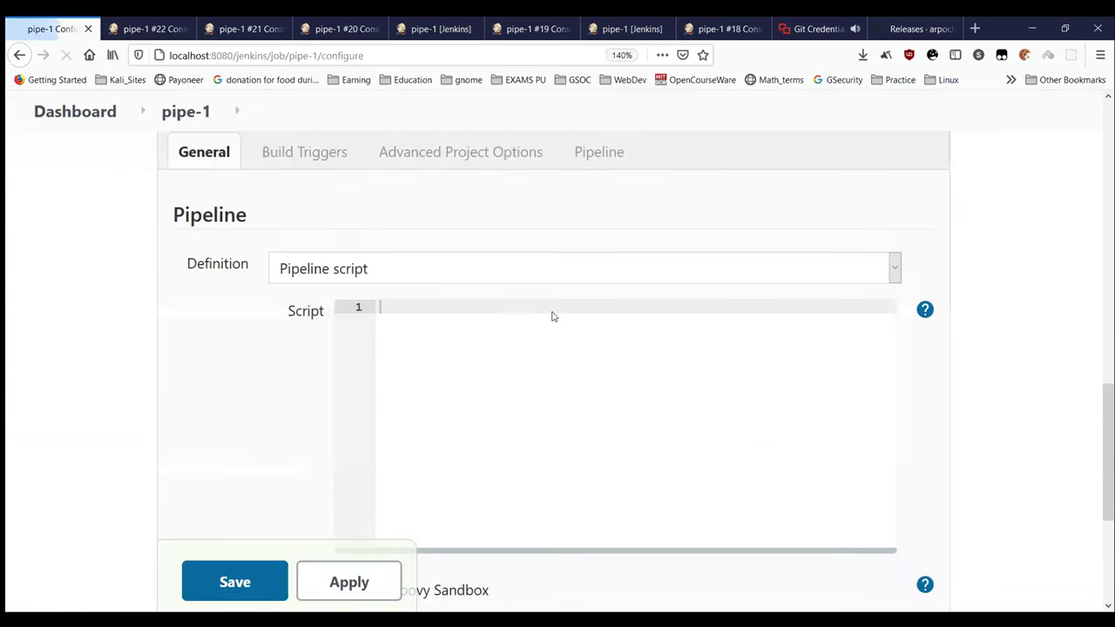
scroll(552, 312, down, 5)
scroll(766, 252, right, 3)
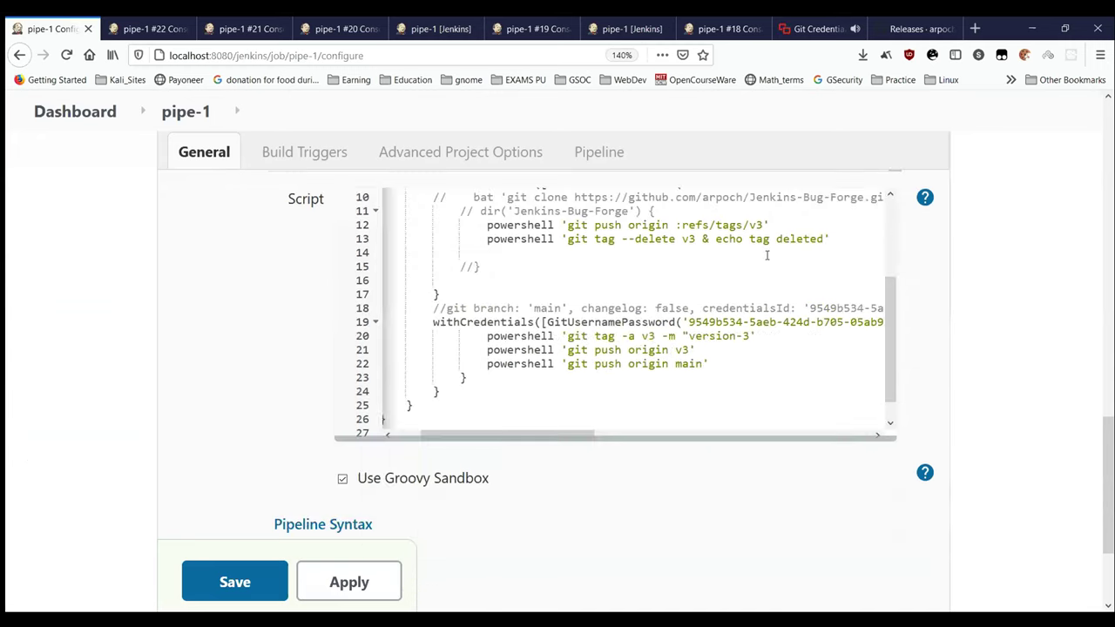
drag(575, 238, 701, 239)
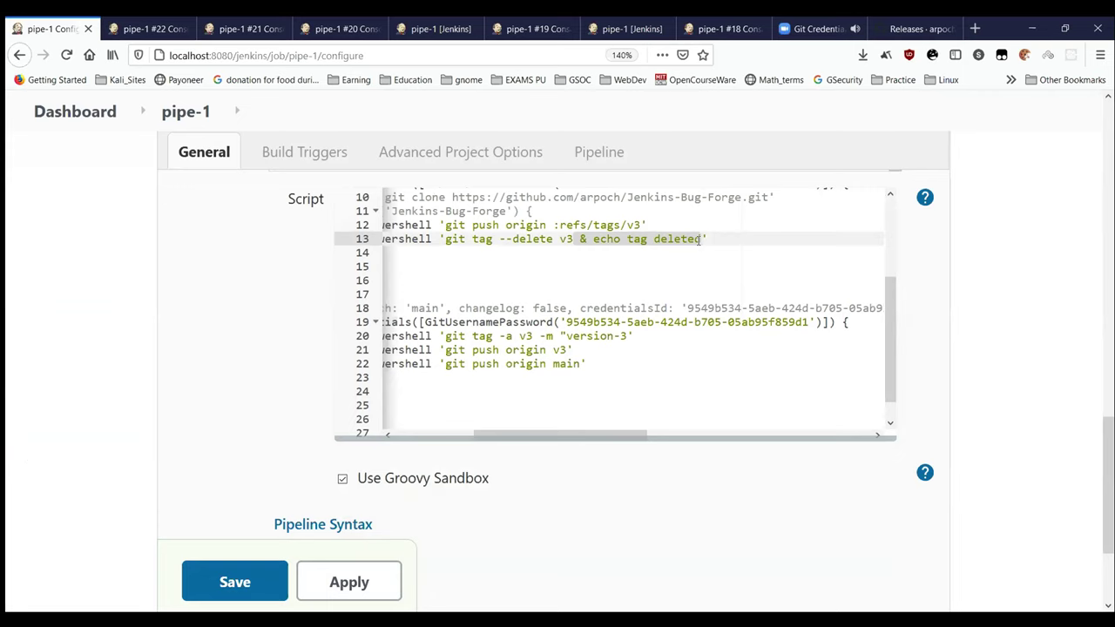
click(701, 239)
scroll(700, 239, left, 3)
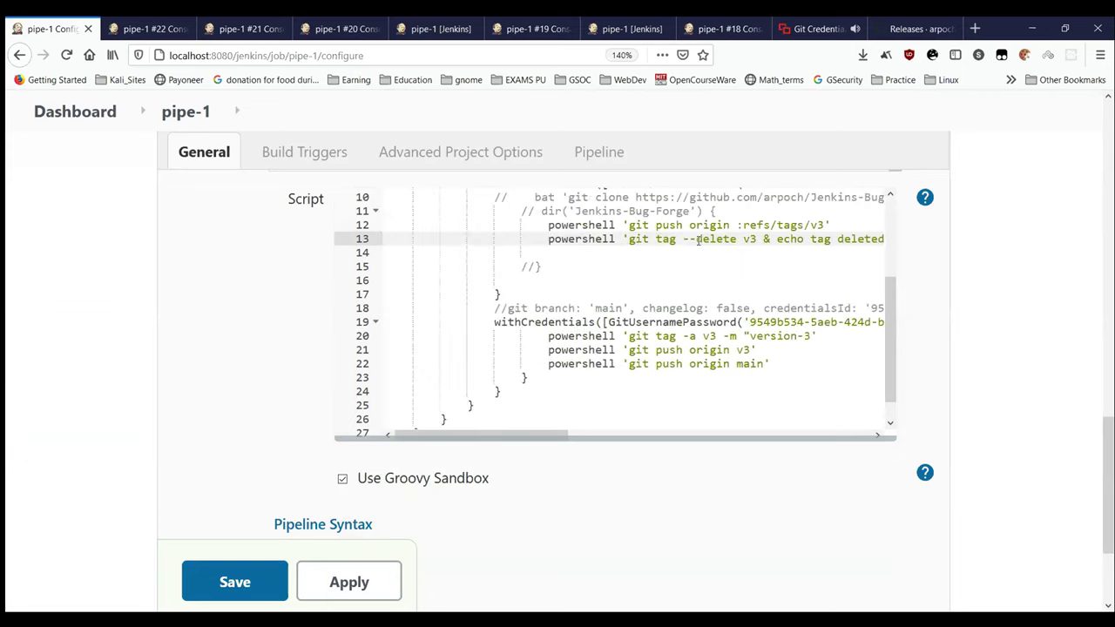
scroll(693, 238, right, 3)
scroll(662, 239, left, 3)
click(547, 238)
text(//)
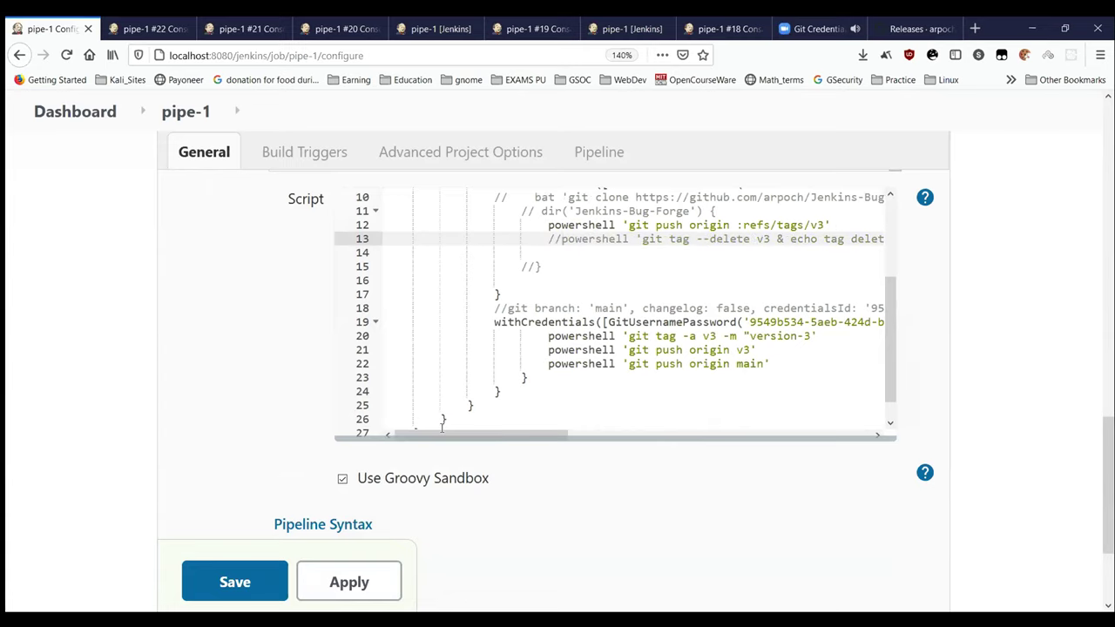
Step: Apply and save the script with the local tag deletion commented out, and start another build of pipe-1
click(317, 575)
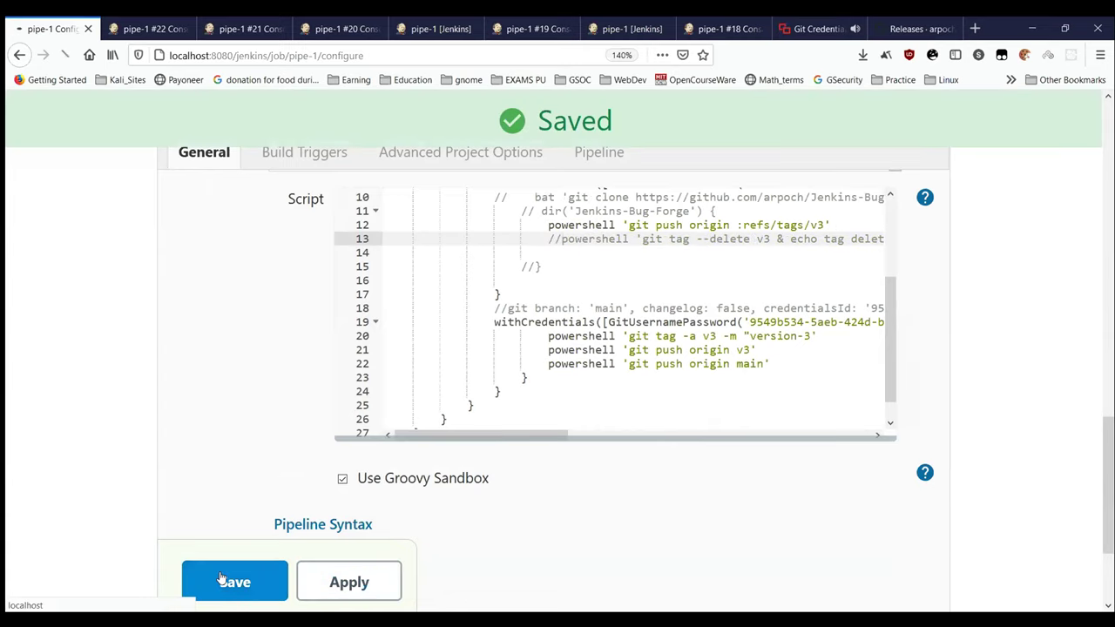
click(221, 579)
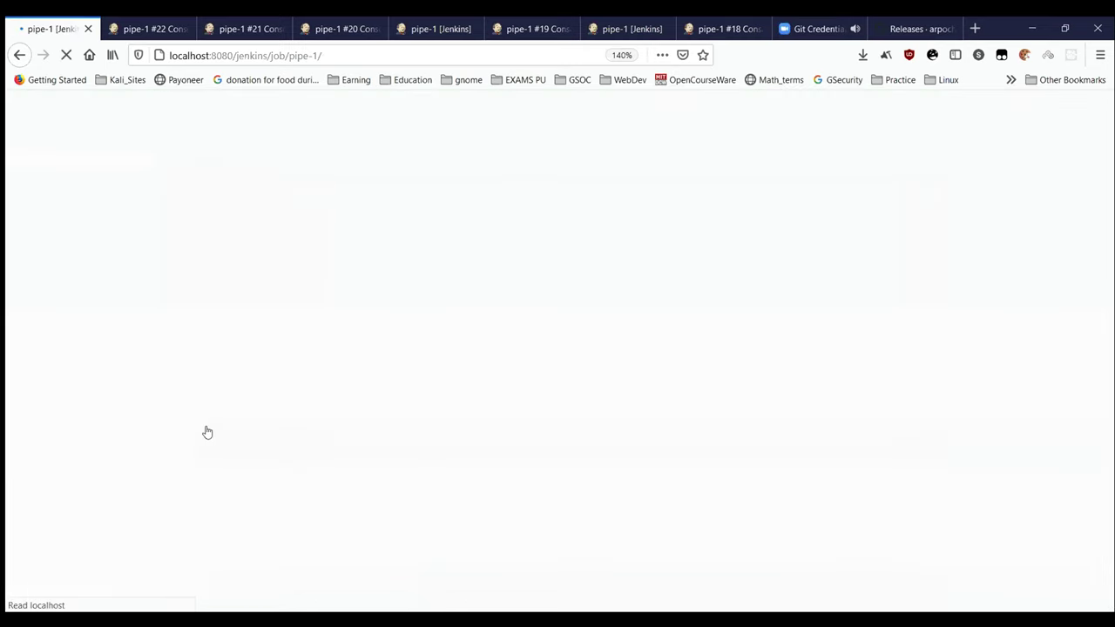
click(90, 366)
scroll(515, 307, down, 2)
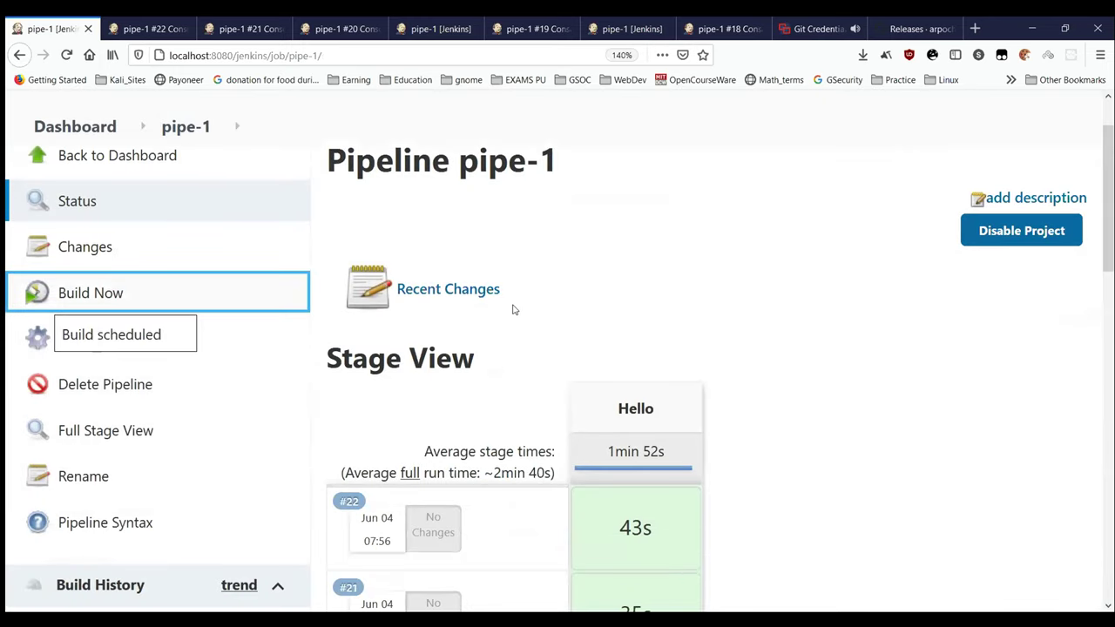
scroll(514, 310, down, 4)
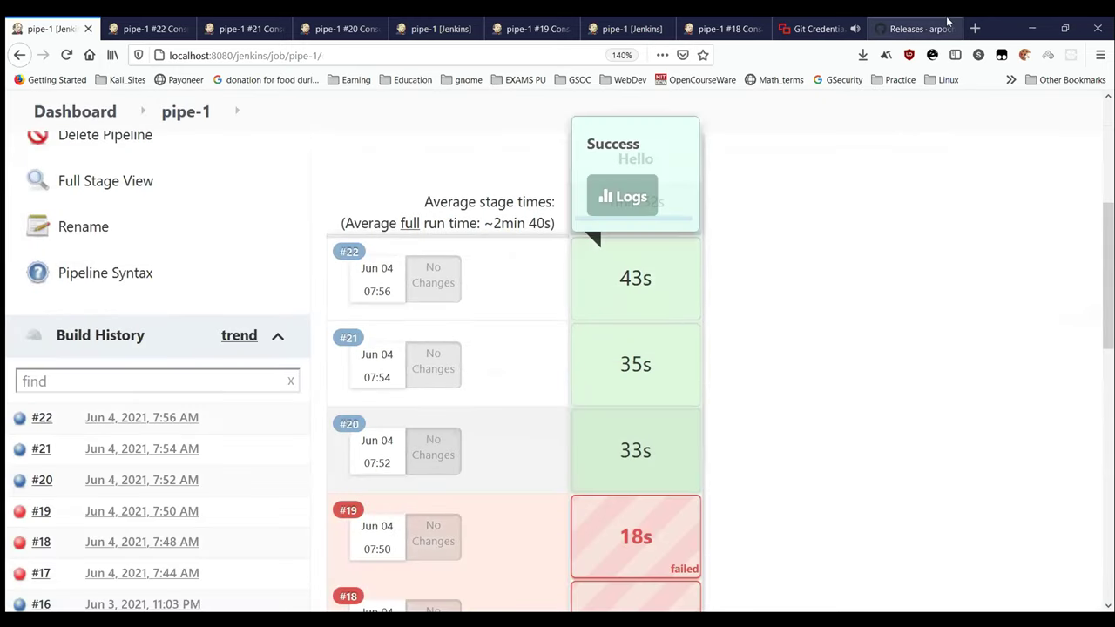
Step: Reload the GitHub releases page and check how long ago the v3 tag was created
click(948, 21)
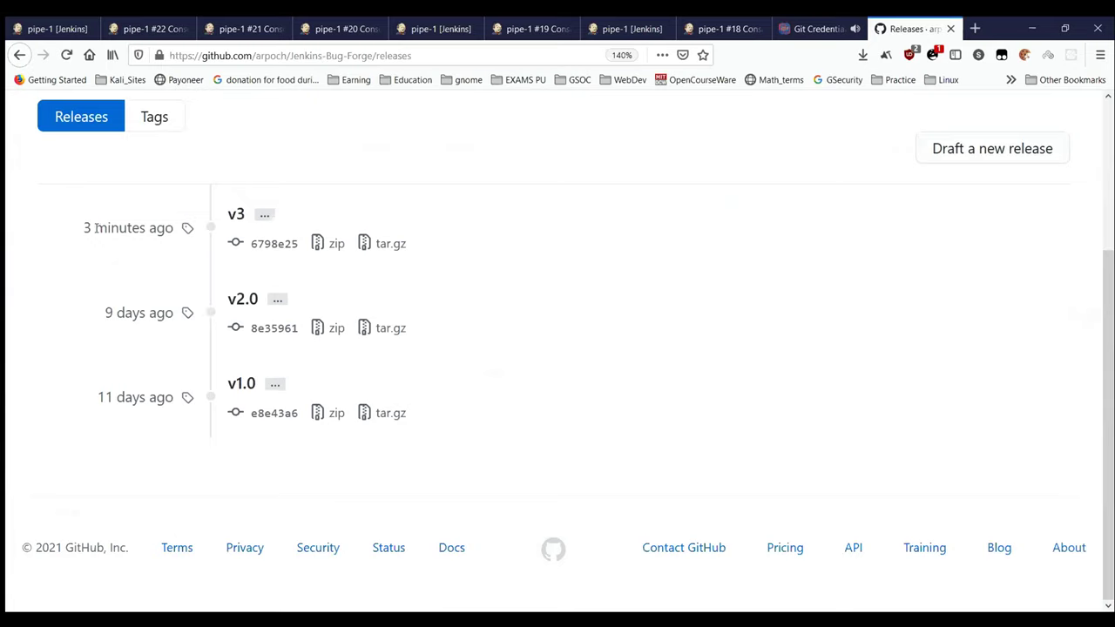
drag(76, 231, 165, 242)
click(66, 54)
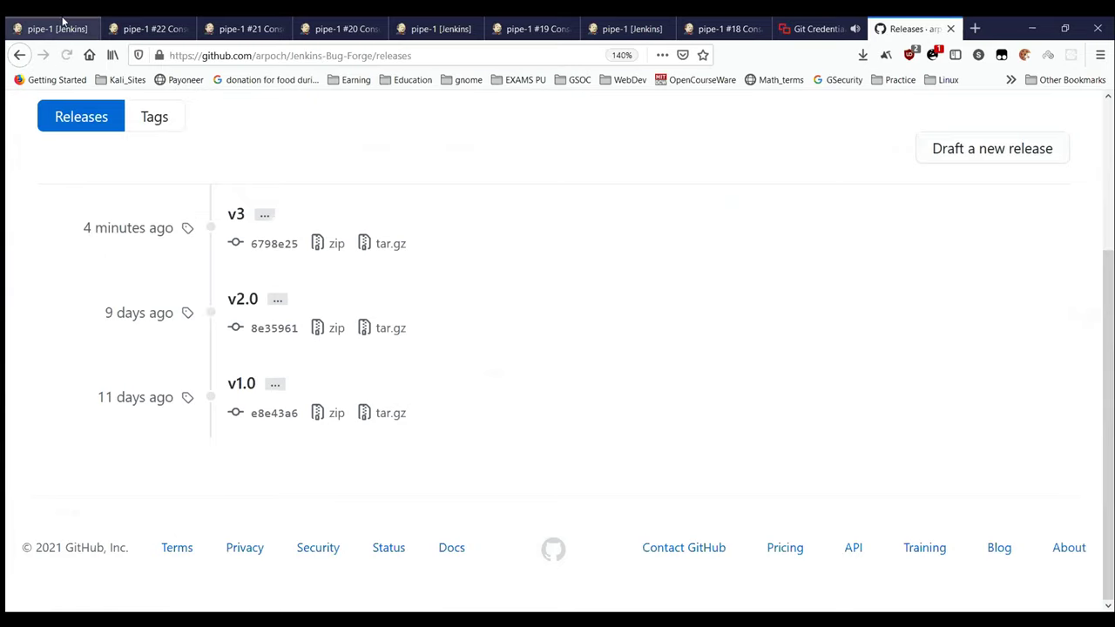
Step: Open build #23's console output from the pipe-1 build history in a new browser tab and review the end of the log
click(63, 21)
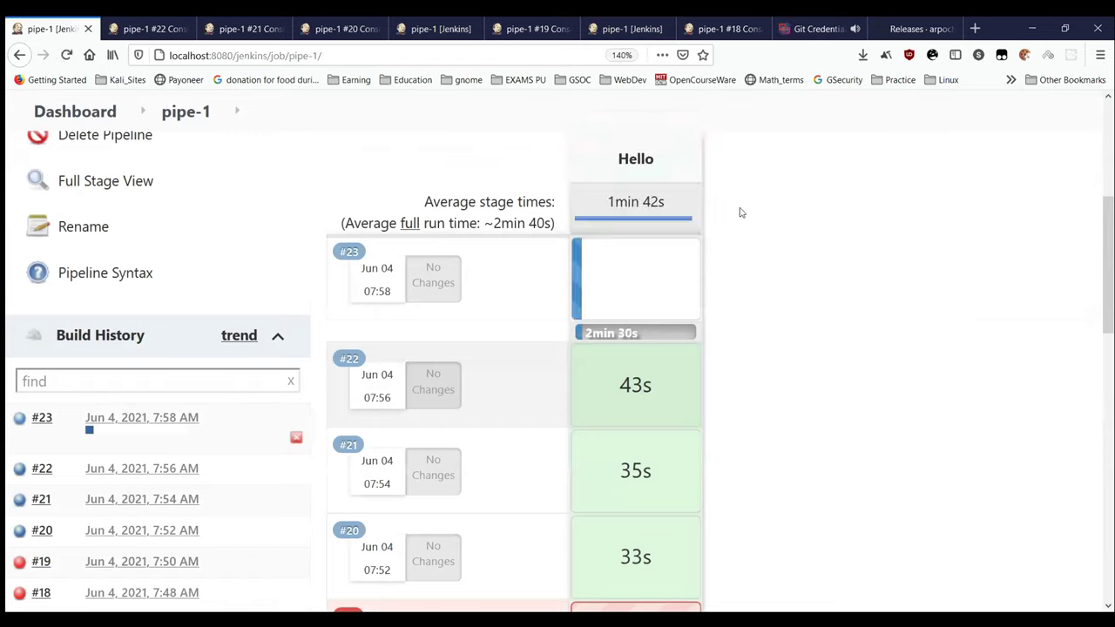
mouse_move(56, 425)
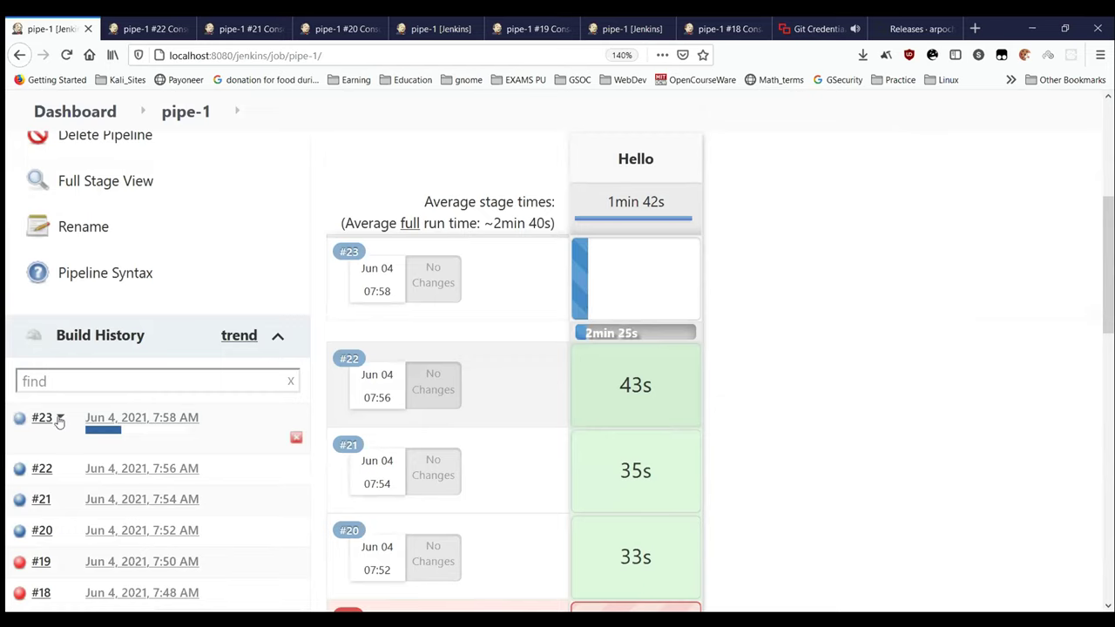
click(60, 420)
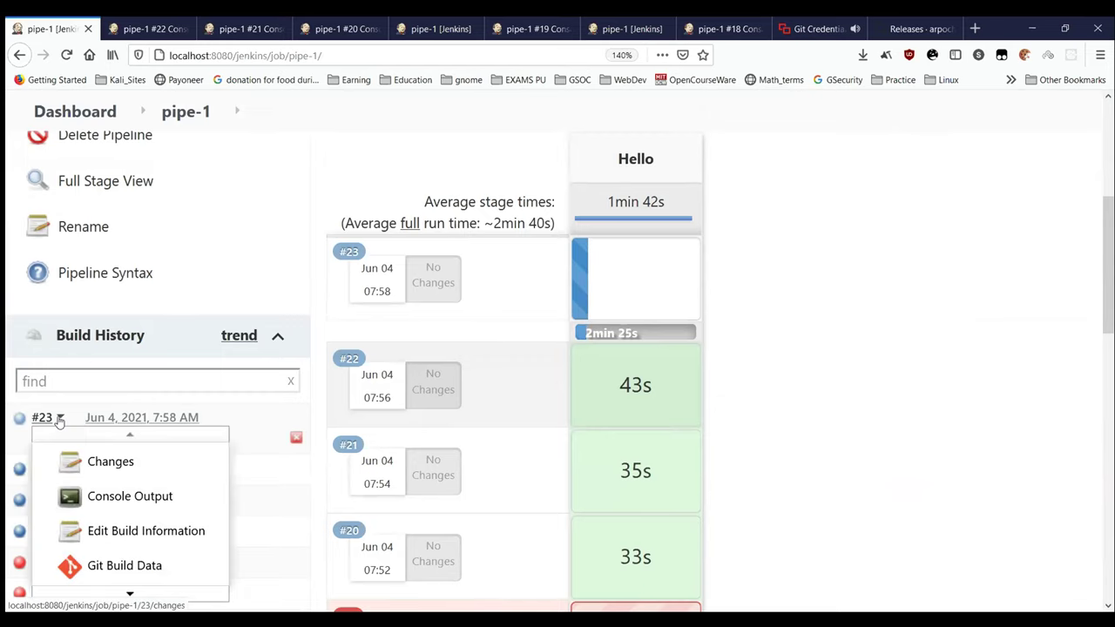
middle_click(130, 496)
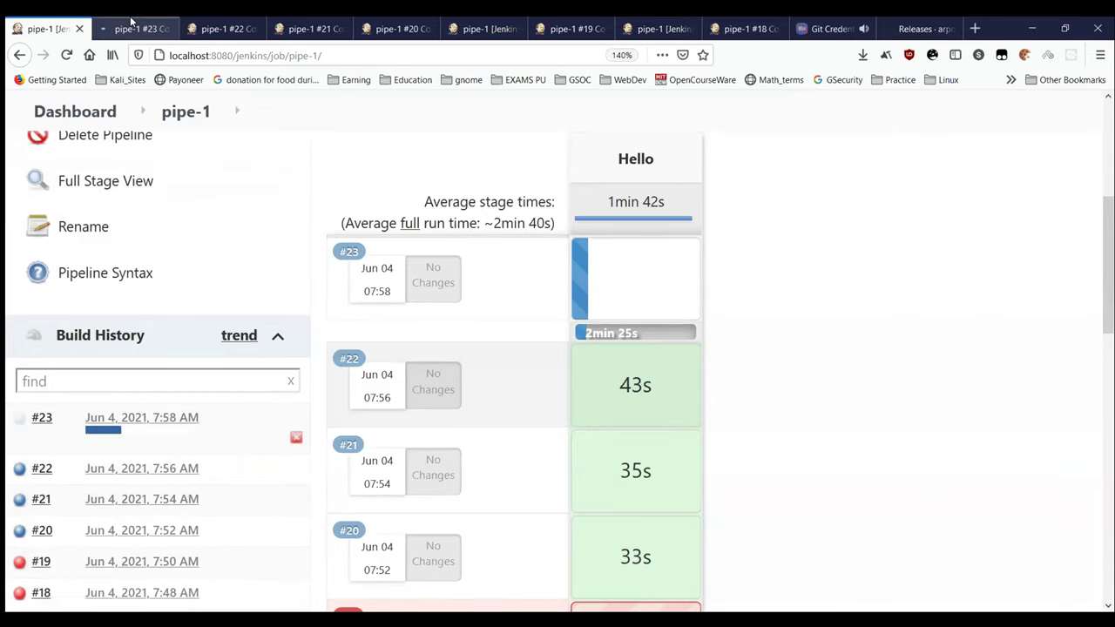
click(131, 21)
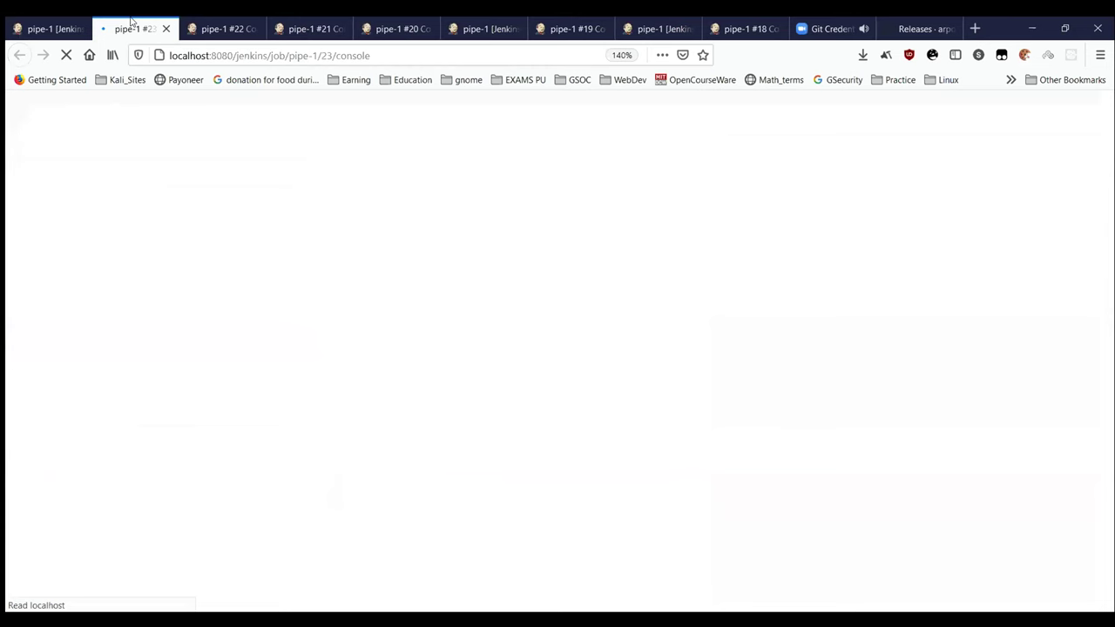
scroll(406, 324, down, 5)
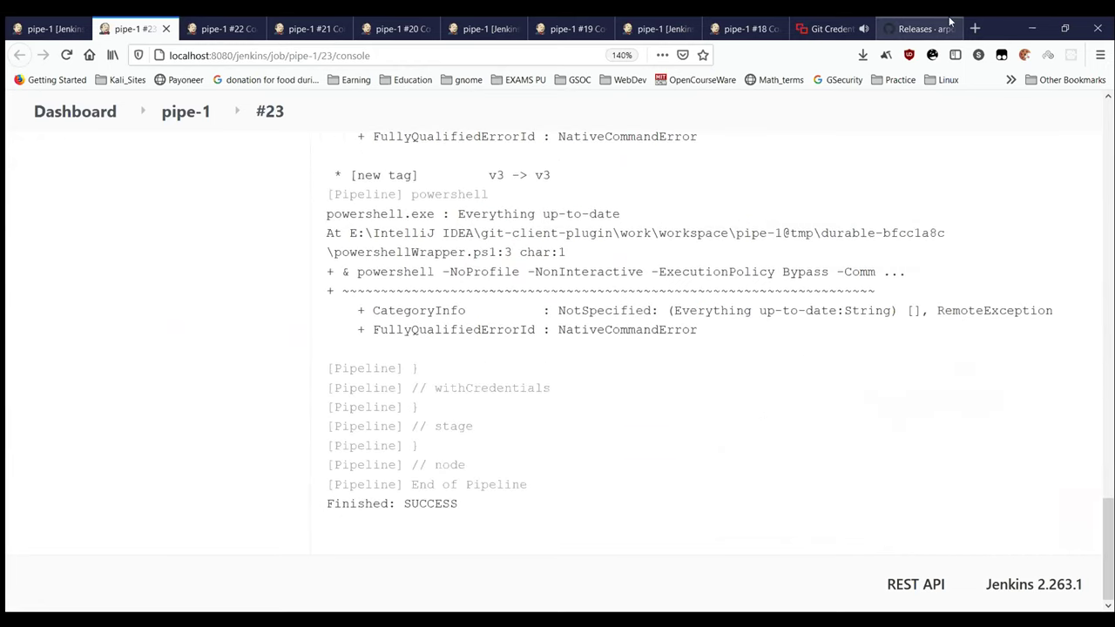
Step: Reload the GitHub releases page after build #23 and check the age of the v3 tag
click(922, 28)
click(66, 55)
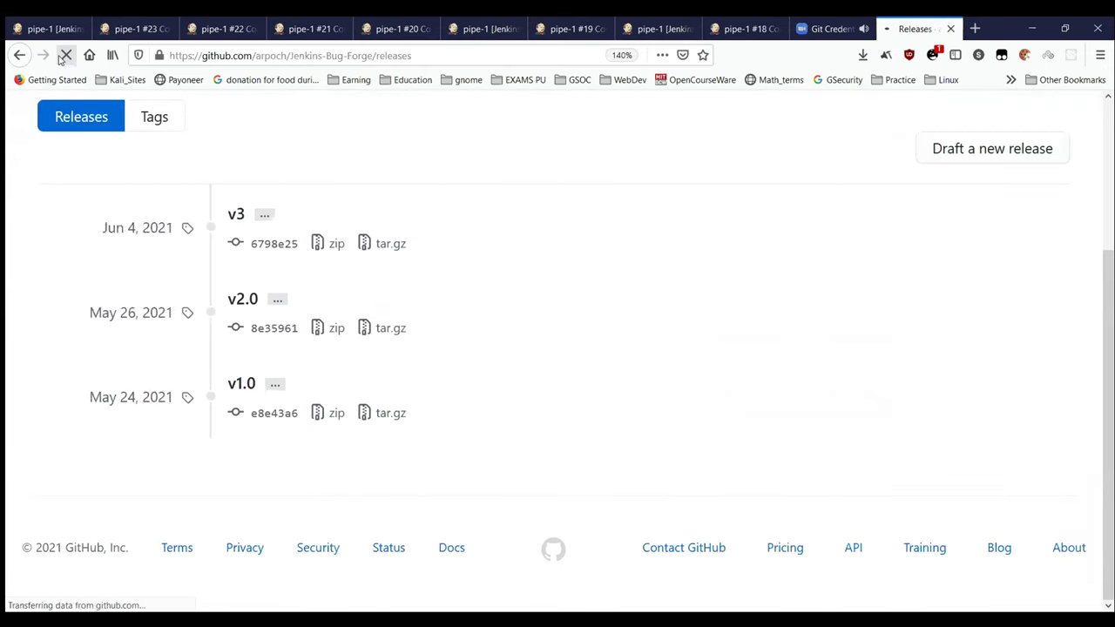
click(64, 55)
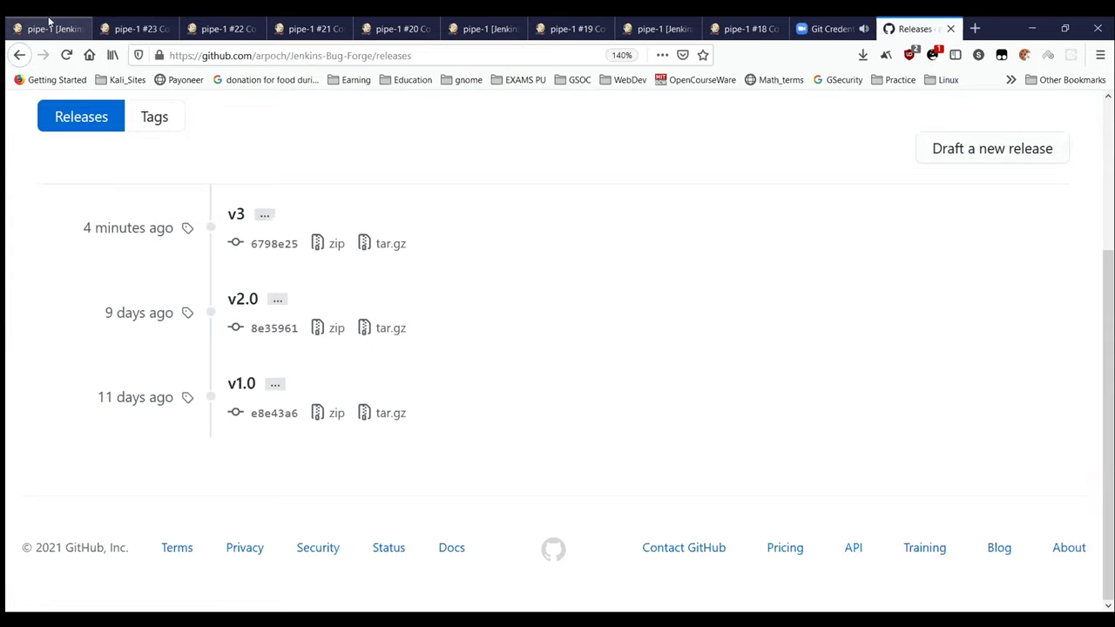
Step: Return to build #23's console output in Jenkins and examine the PowerShell messages for the git tag command
click(49, 26)
click(124, 27)
scroll(323, 236, up, 10)
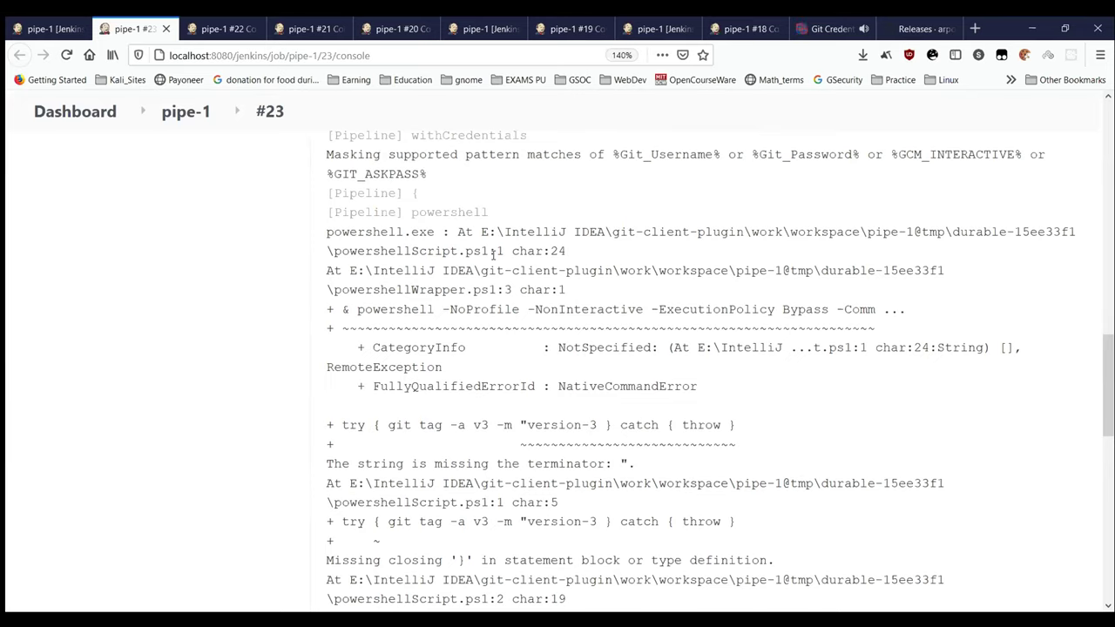
Step: Open the pipe-1 configuration and enlarge the pipeline script editor to review all the git commands
click(48, 29)
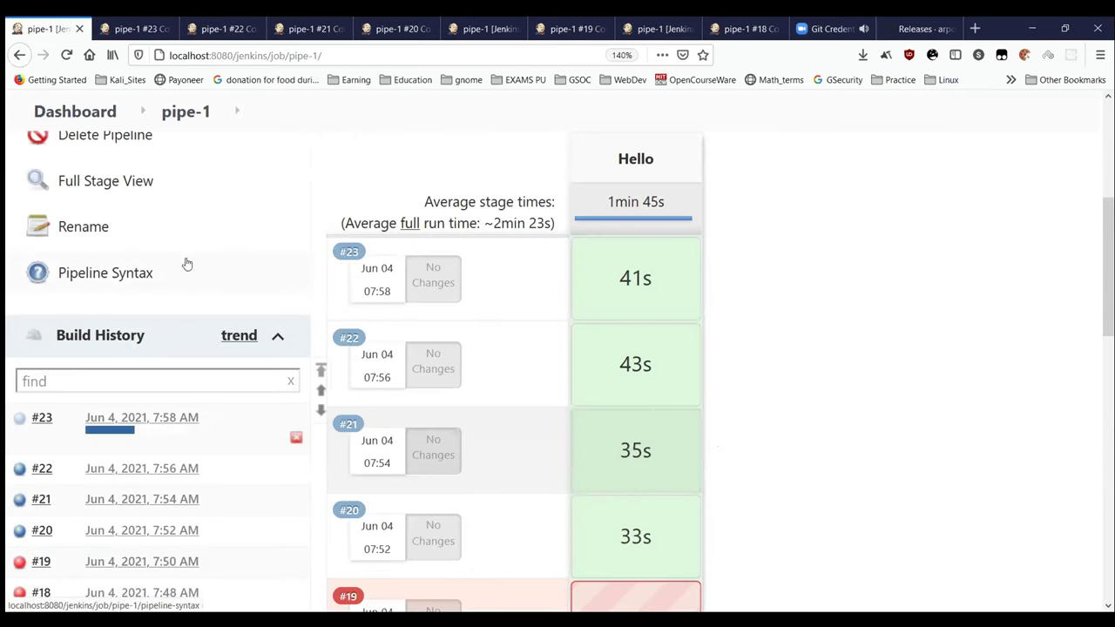
scroll(120, 362, up, 4)
click(124, 438)
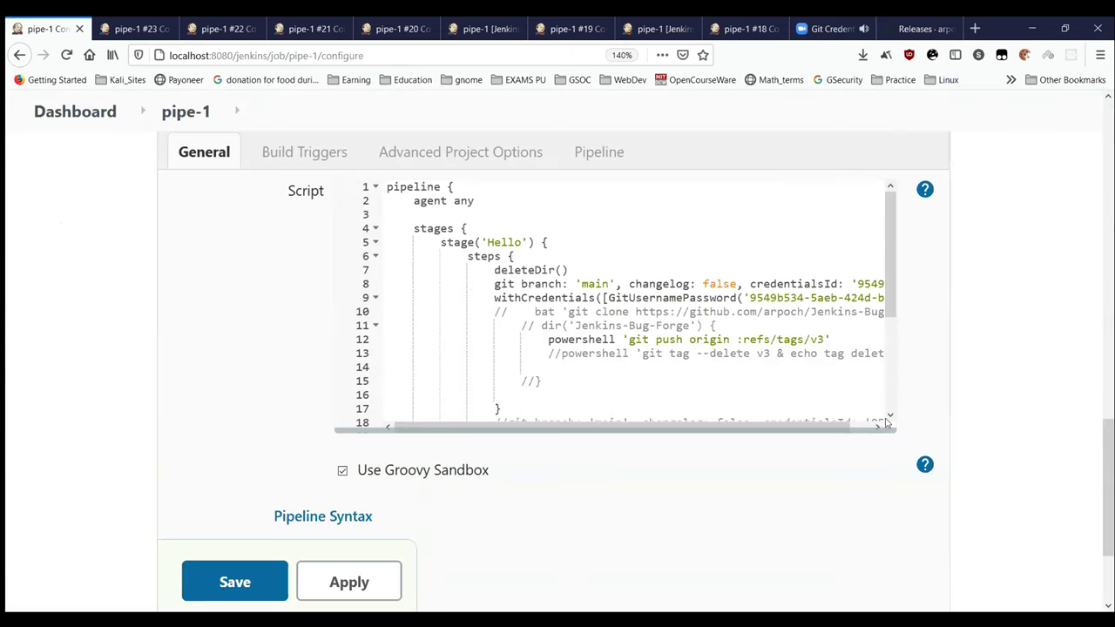
drag(886, 429, 885, 562)
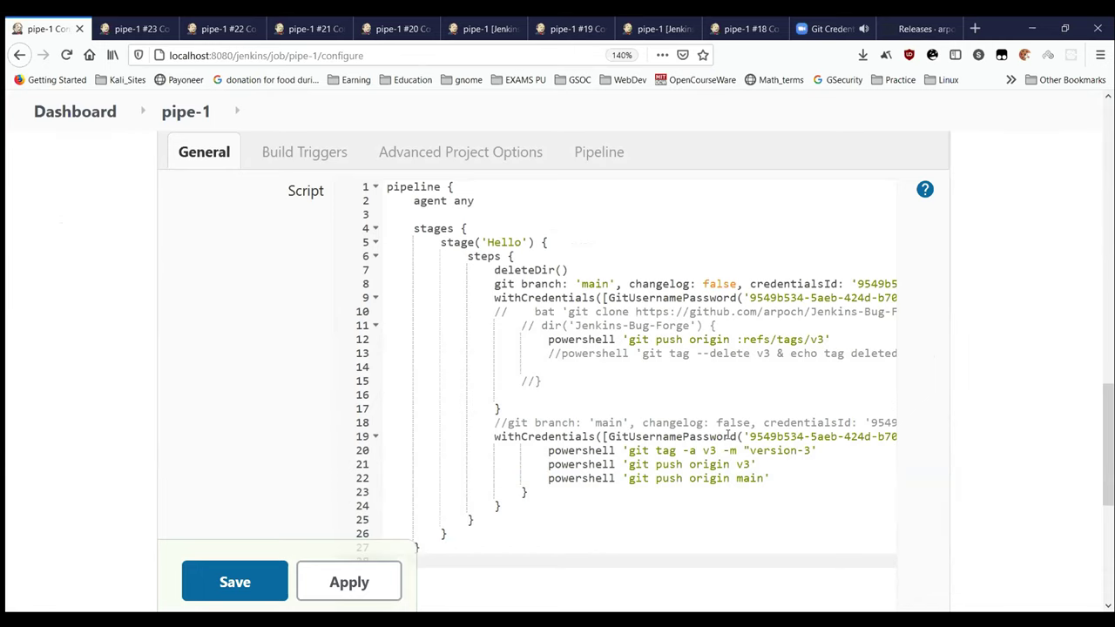
scroll(728, 436, right, 3)
scroll(728, 436, left, 3)
scroll(728, 436, up, 2)
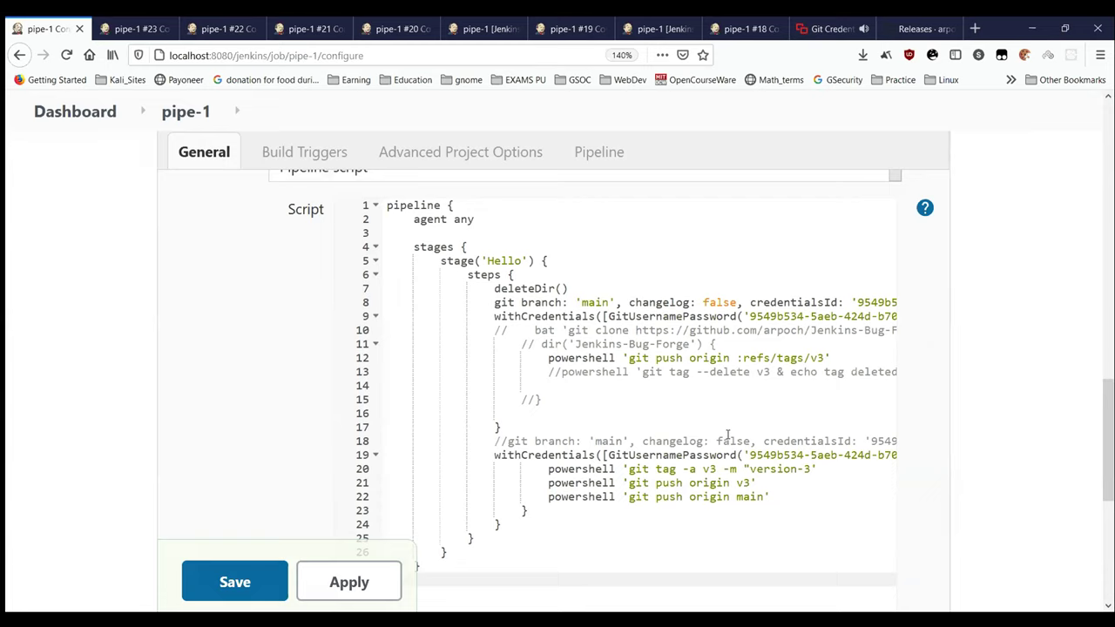
scroll(729, 433, down, 2)
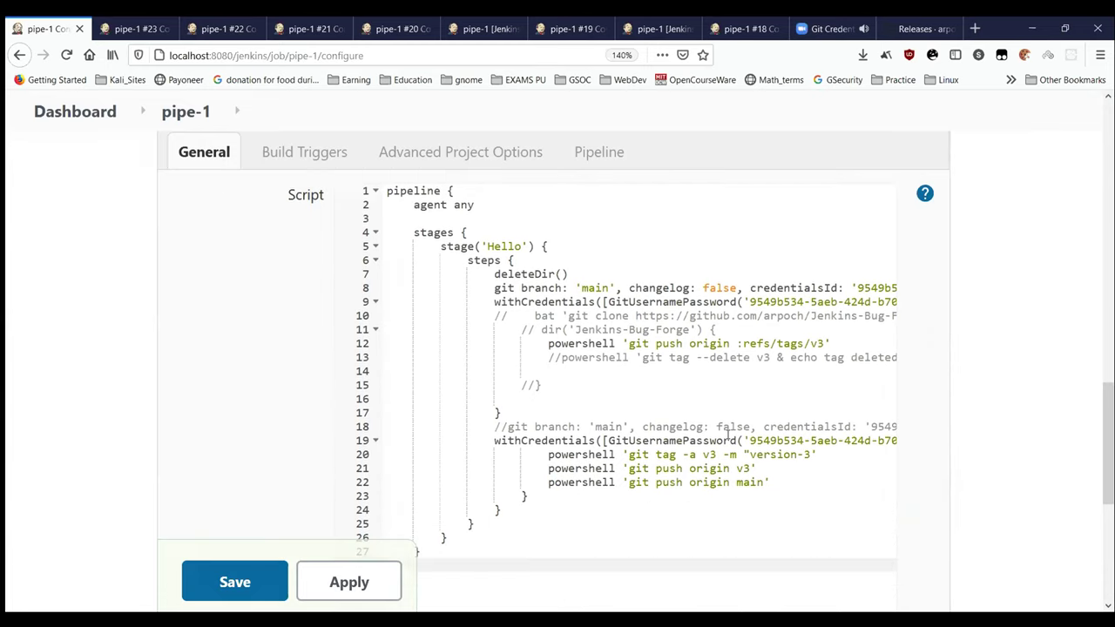
Step: Remove the unmatched double quote before version-3 so the step reads powershell 'git tag -a v3 -m version-3'
scroll(728, 433, down, 3)
click(629, 330)
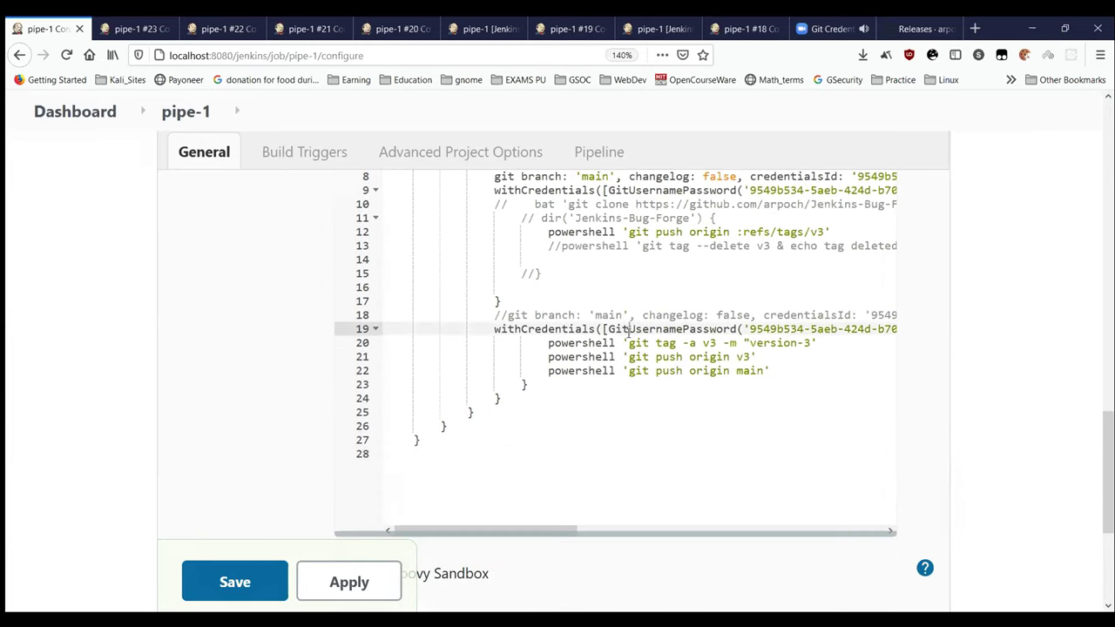
scroll(629, 331, right, 2)
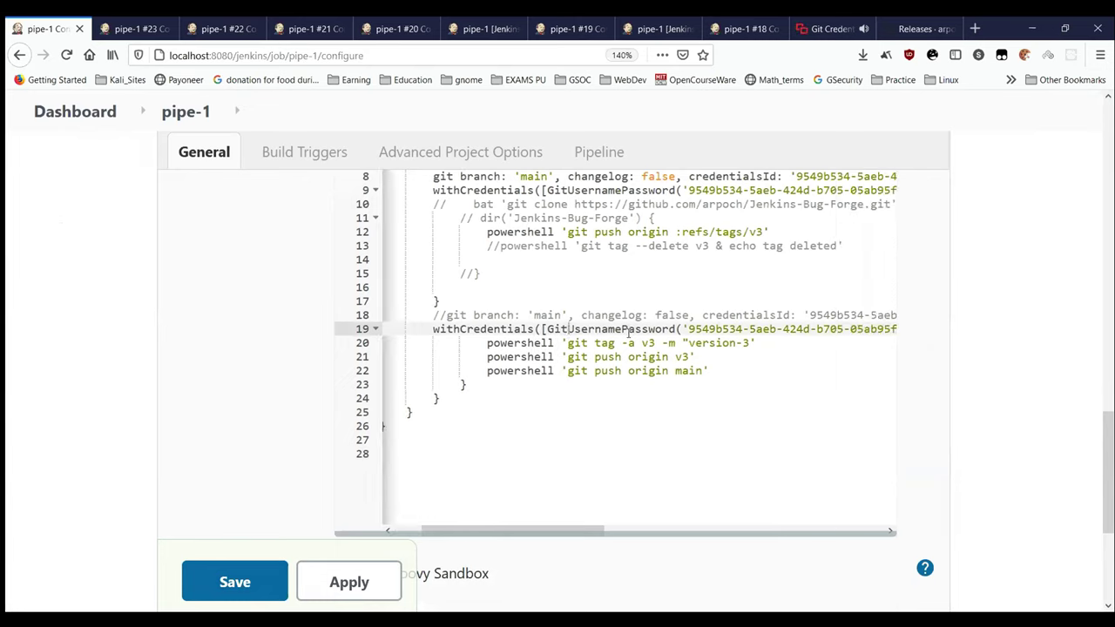
click(600, 342)
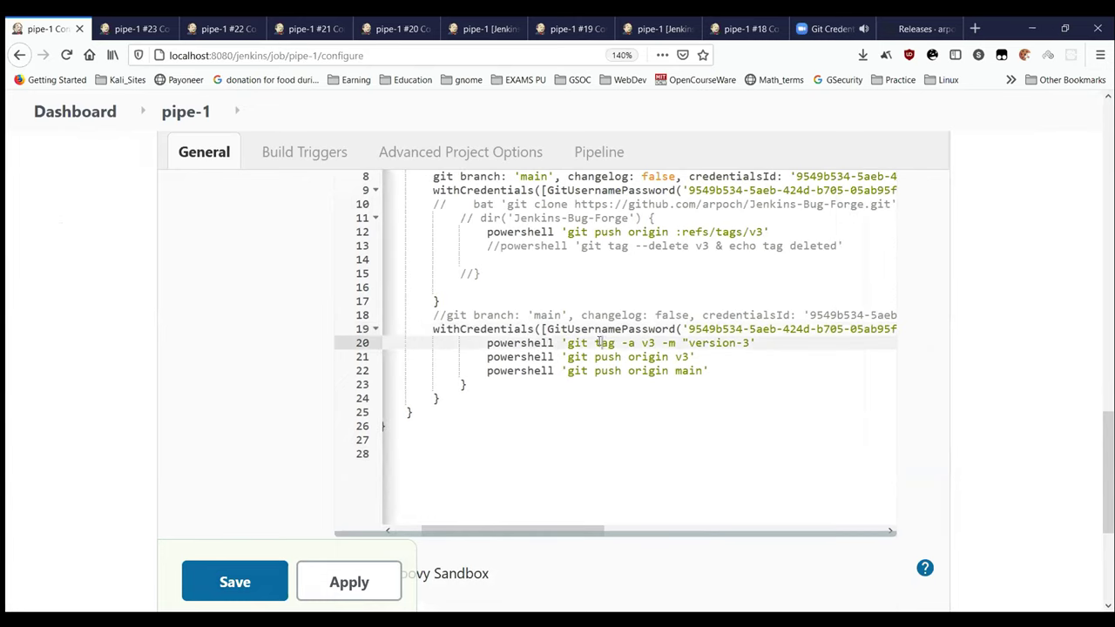
click(684, 343)
key(Delete)
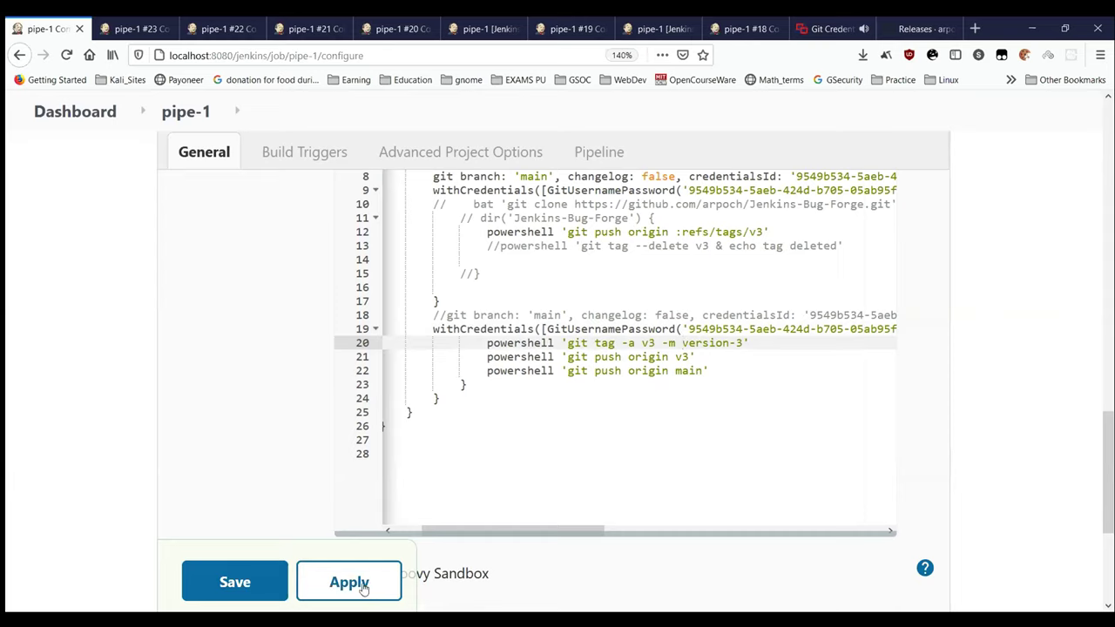
Step: Apply and save the script with the corrected tag message, and start a new build of pipe-1
click(353, 589)
click(219, 586)
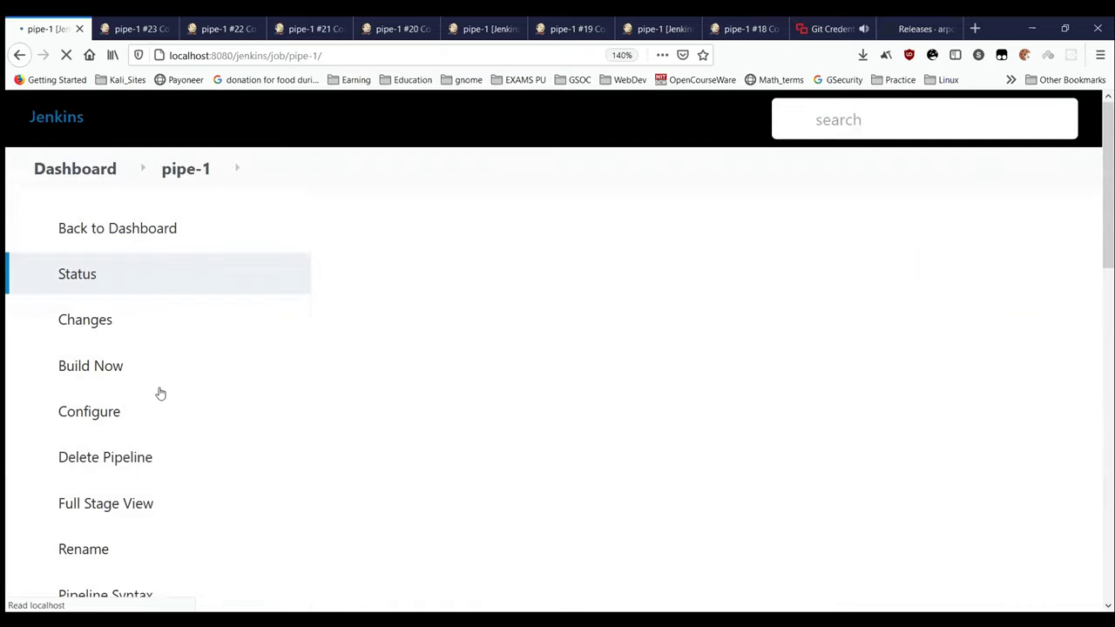
click(160, 375)
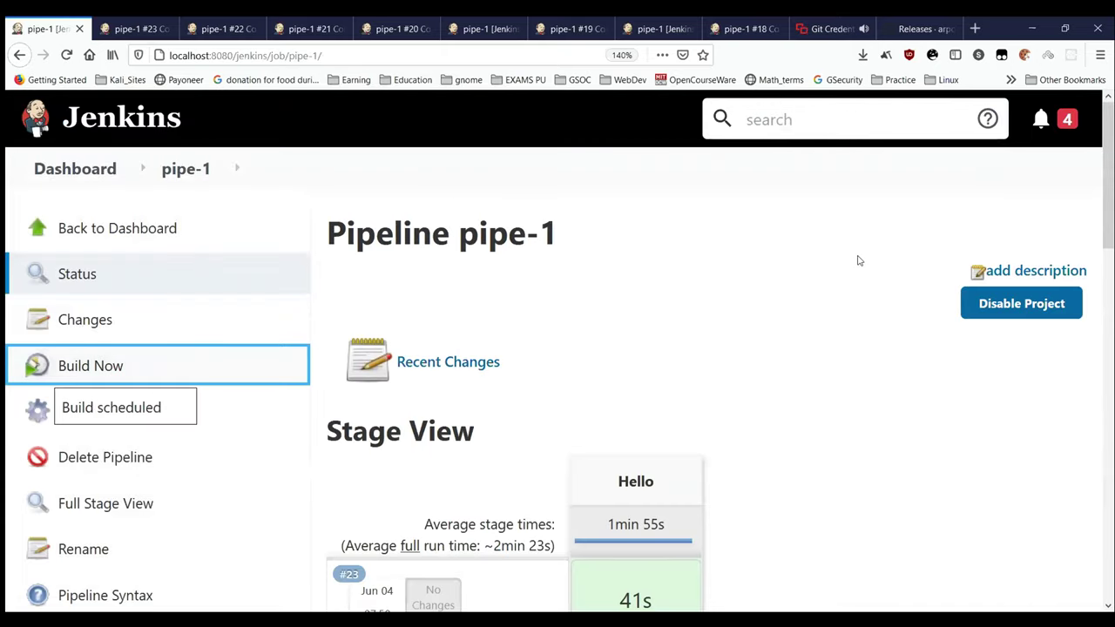
Step: Open build #24's console output in a new browser tab and review the result of the git tag step
scroll(858, 260, down, 3)
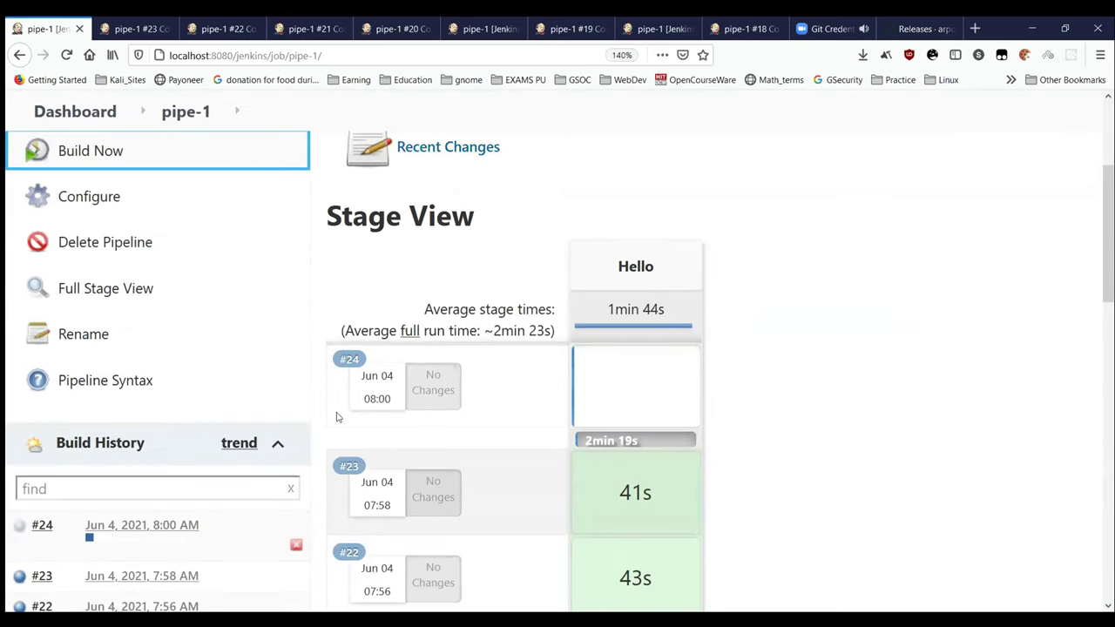
click(60, 527)
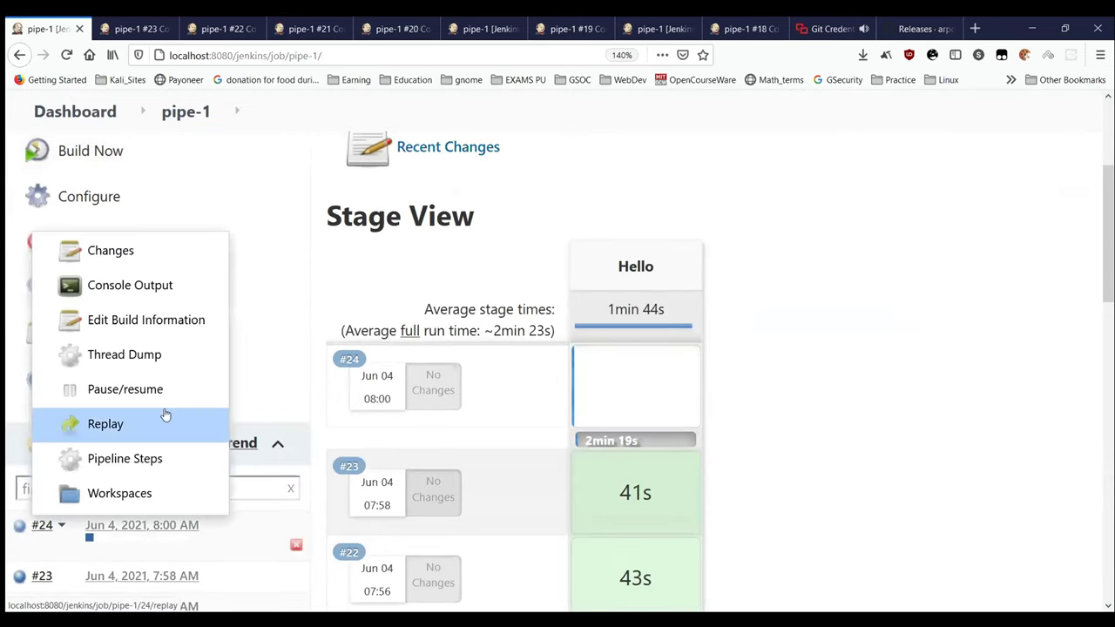
middle_click(125, 297)
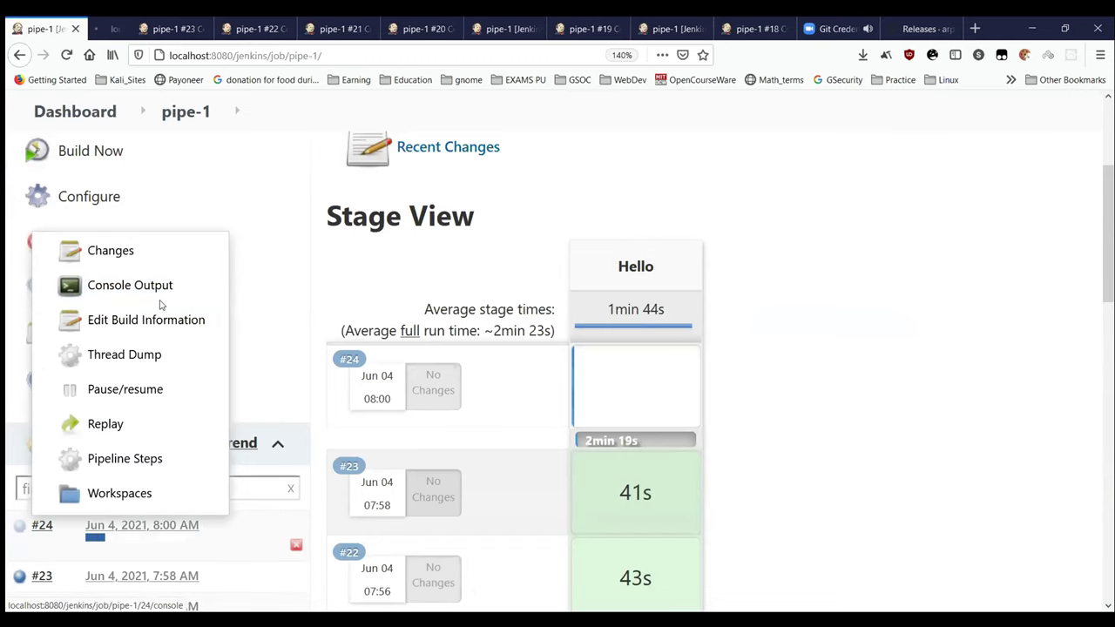
click(130, 29)
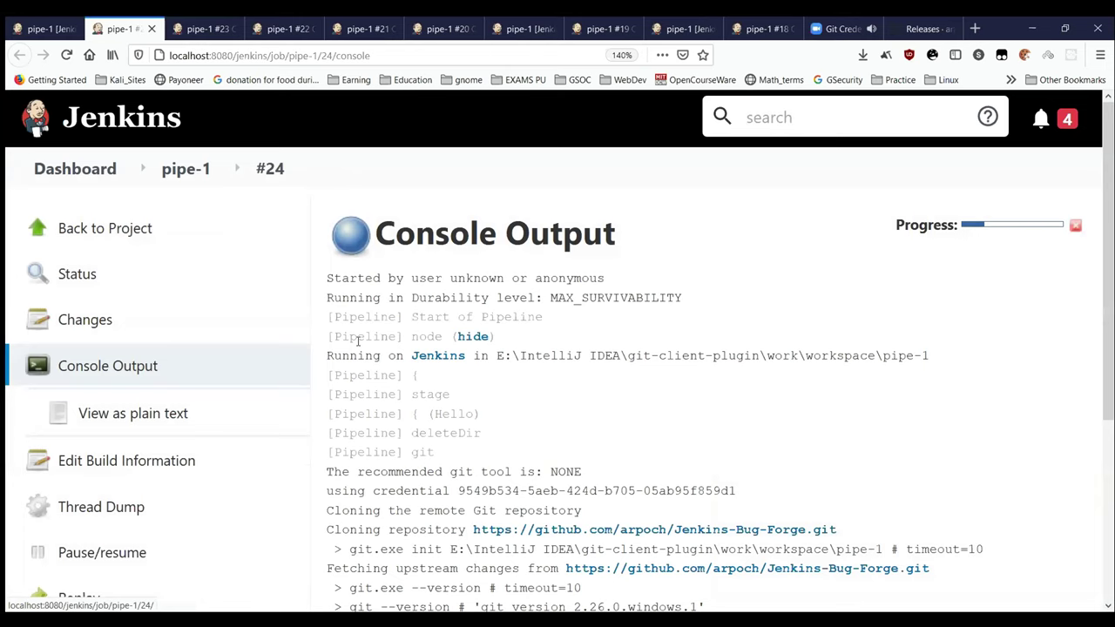
scroll(358, 340, down, 5)
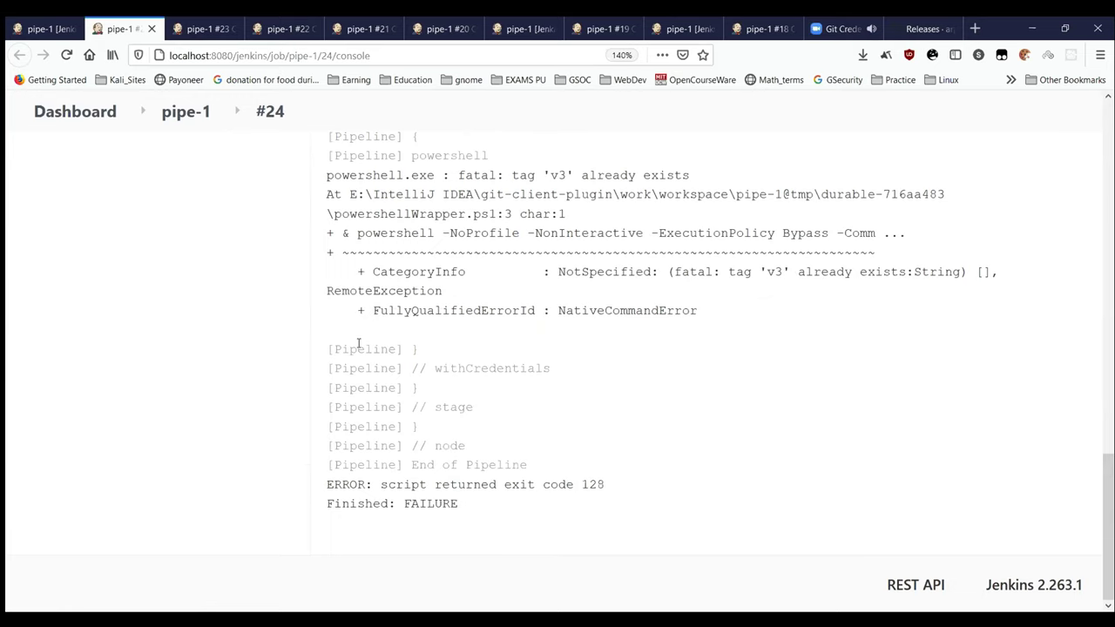
scroll(358, 344, up, 2)
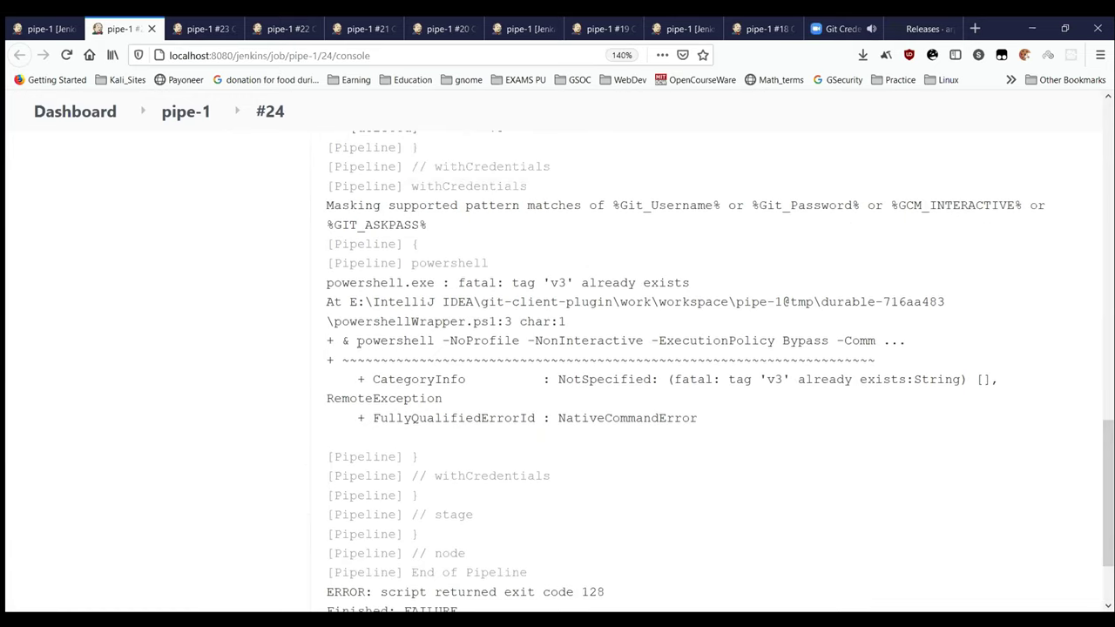
scroll(358, 344, down, 2)
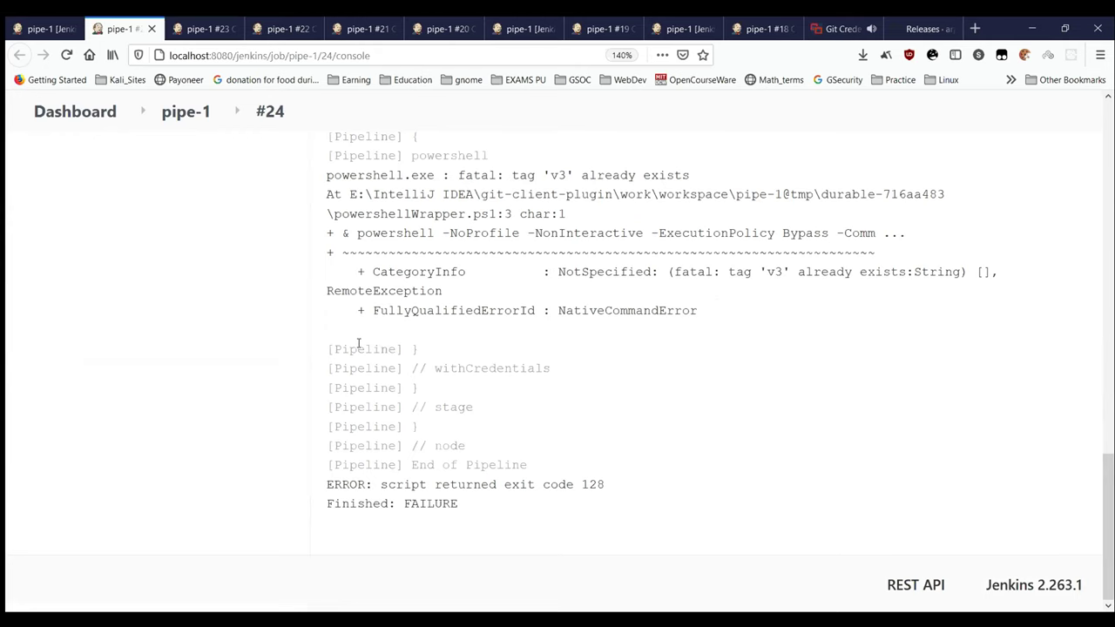
scroll(358, 343, up, 5)
scroll(358, 343, down, 3)
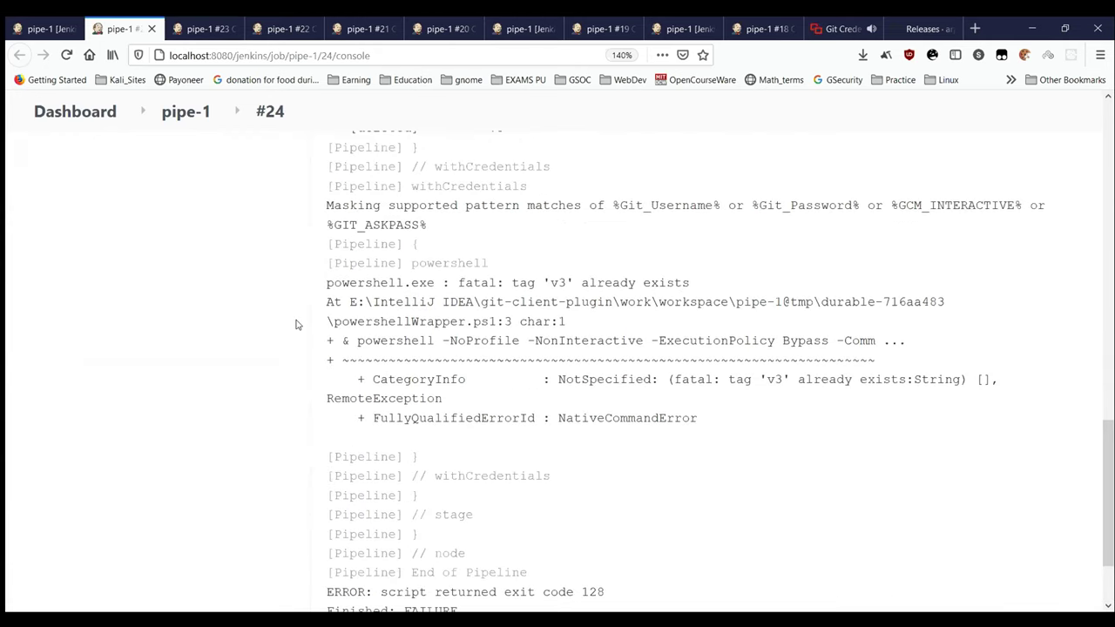
Step: Open the pipe-1 configuration in a new browser tab, enlarge the script editor and uncomment the powershell 'git tag --delete v3' line
click(58, 22)
middle_click(88, 212)
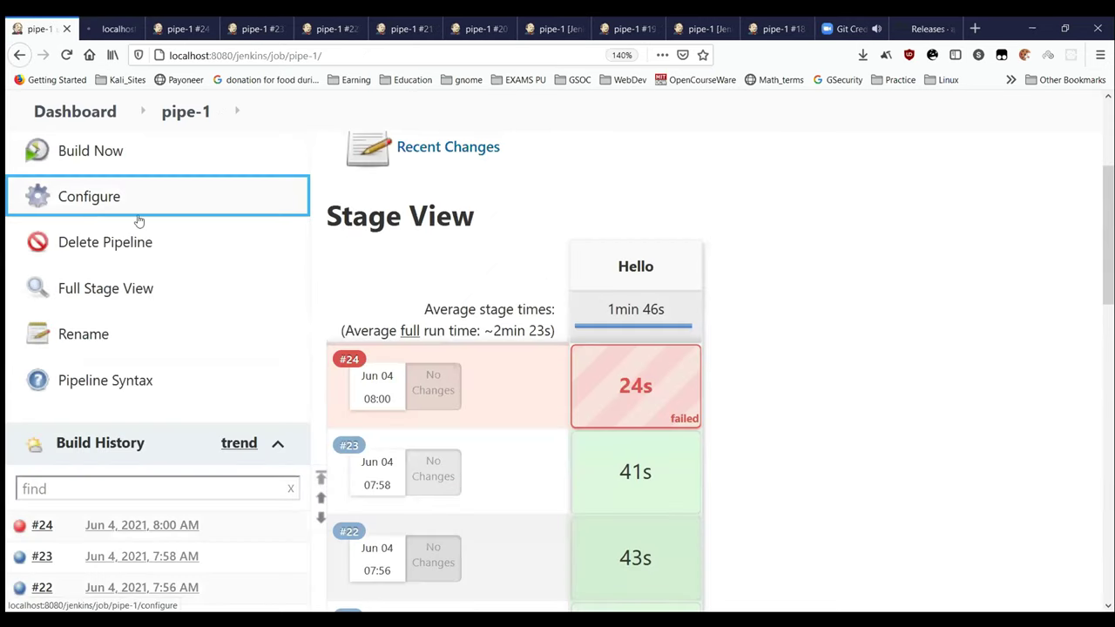
click(106, 21)
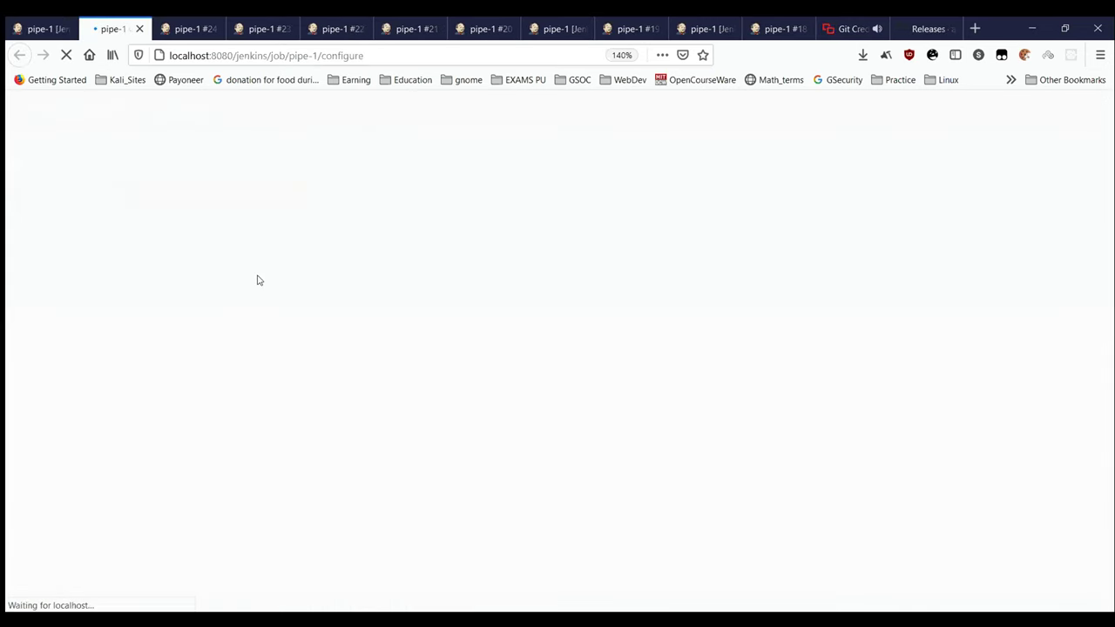
scroll(426, 331, down, 15)
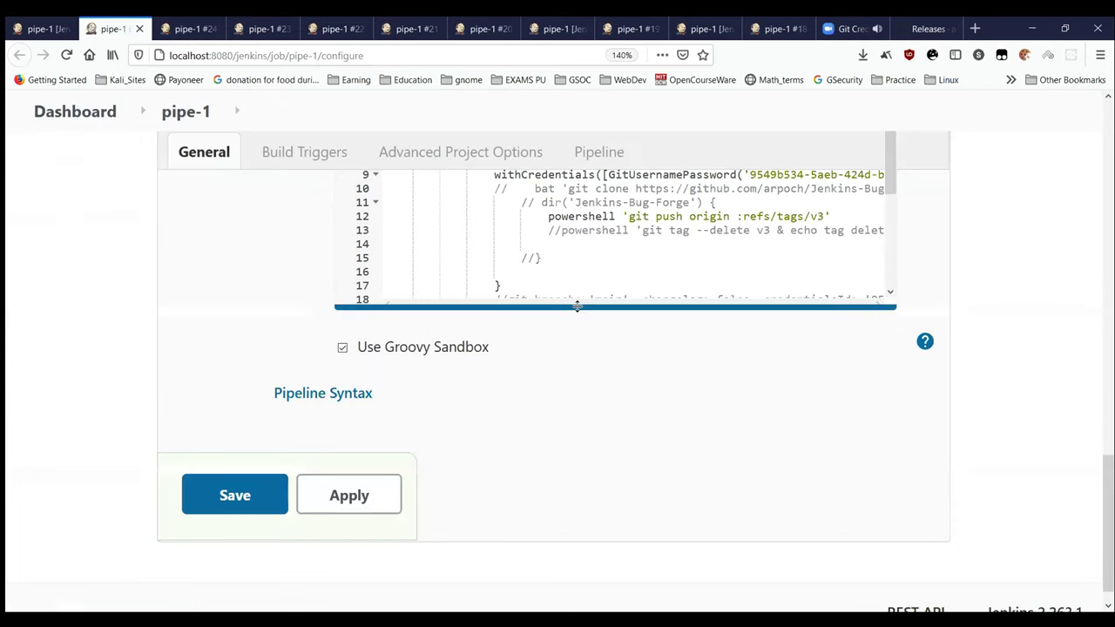
drag(577, 305, 577, 413)
click(562, 337)
key(BackSpace)
key(BackSpace)
key(BackSpace)
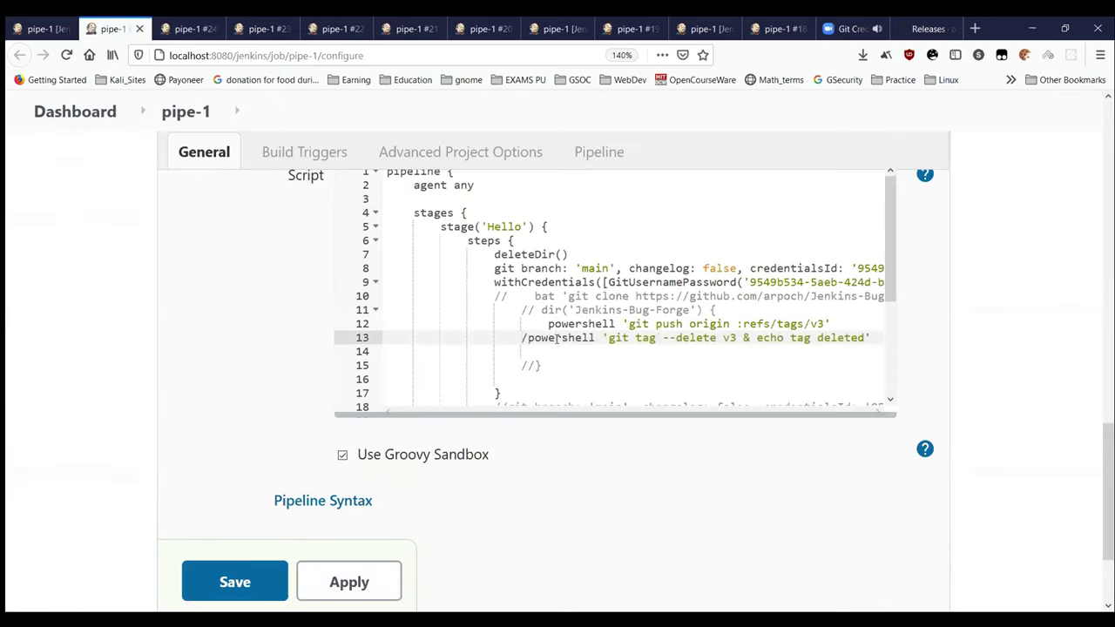
Step: Remove '& echo tag deleted' from the local tag deletion command, and apply and save the pipeline script
drag(738, 338, 855, 340)
click(739, 342)
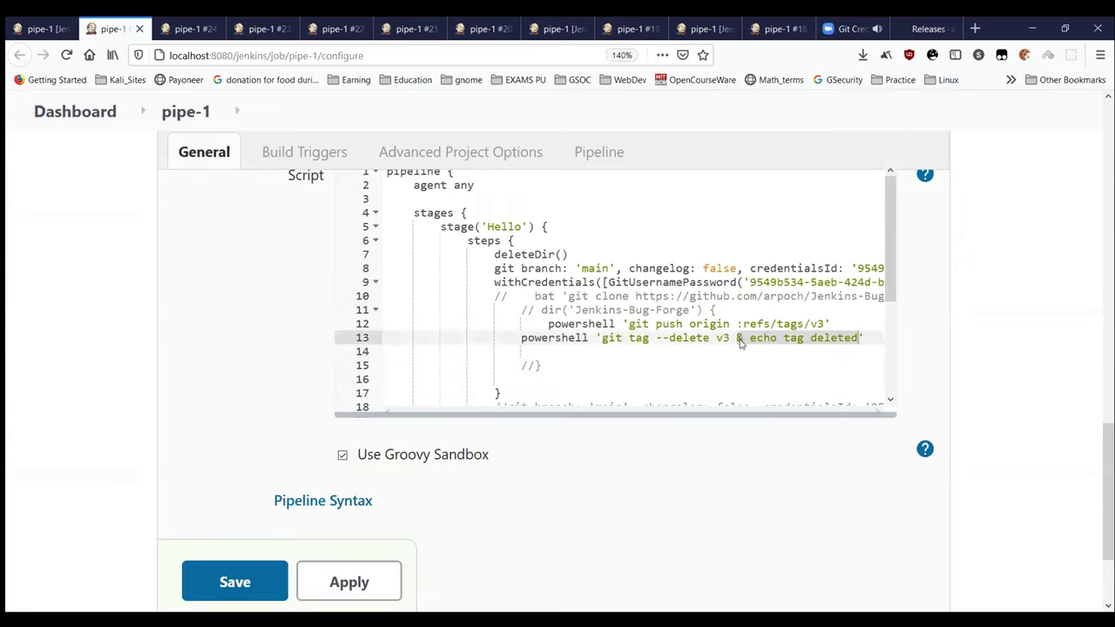
key(BackSpace)
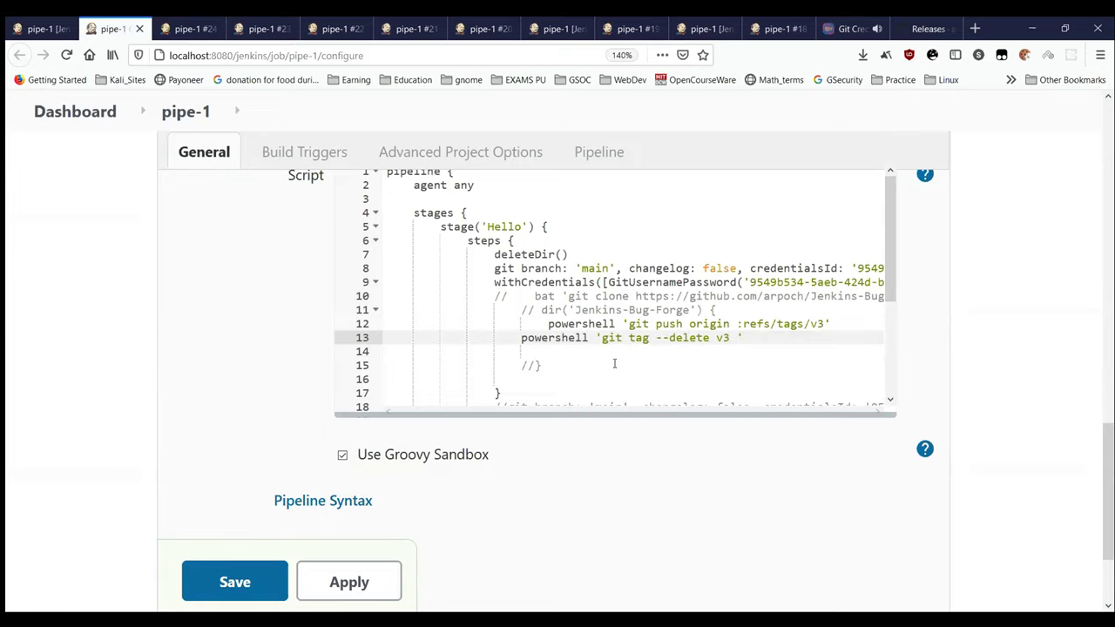
click(346, 575)
click(249, 588)
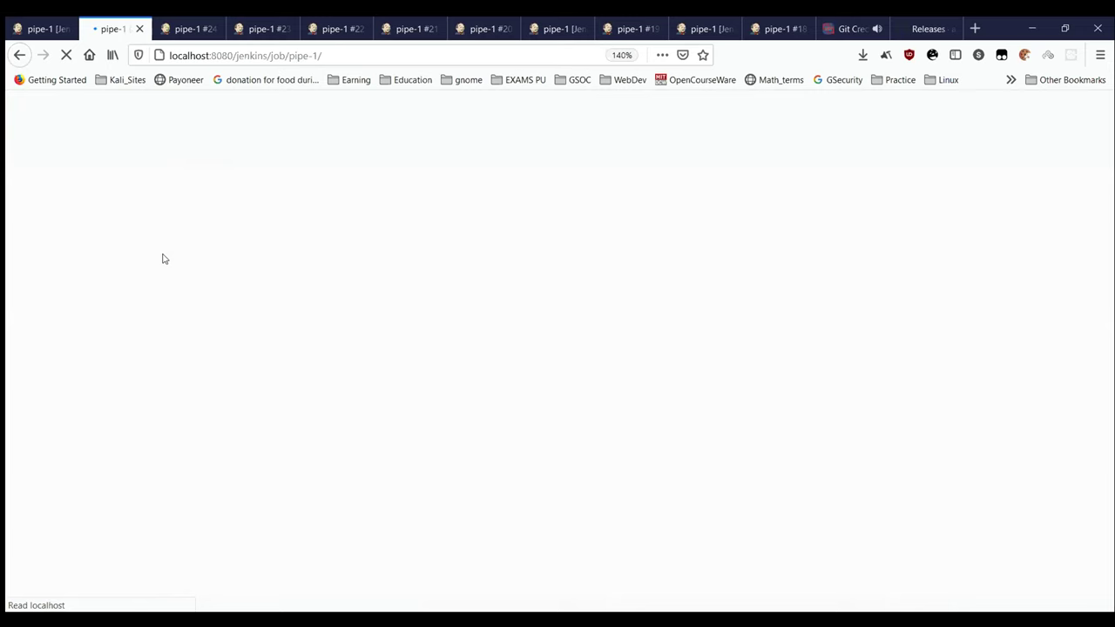
Step: Start a new build of pipe-1 and open build #25's console output
click(166, 369)
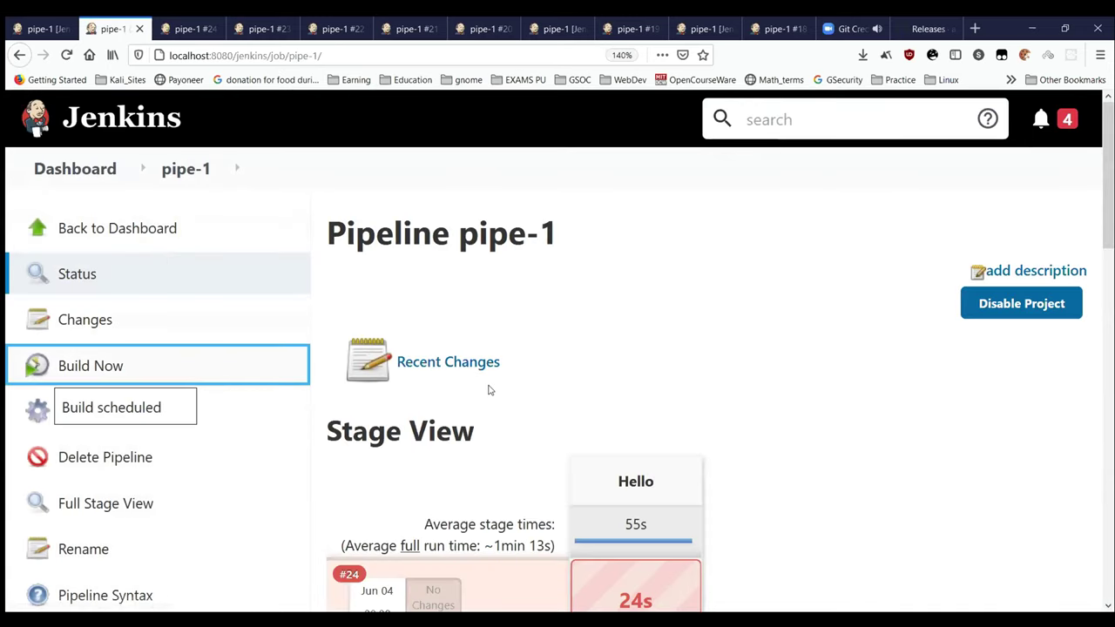
scroll(489, 390, down, 2)
scroll(489, 390, down, 6)
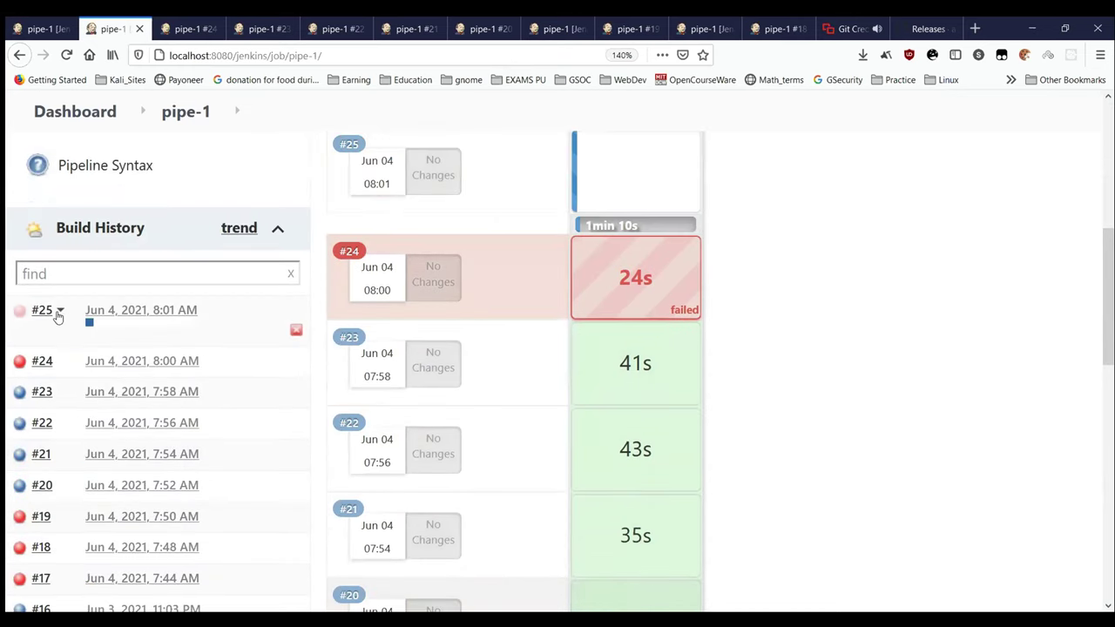
click(61, 311)
click(94, 389)
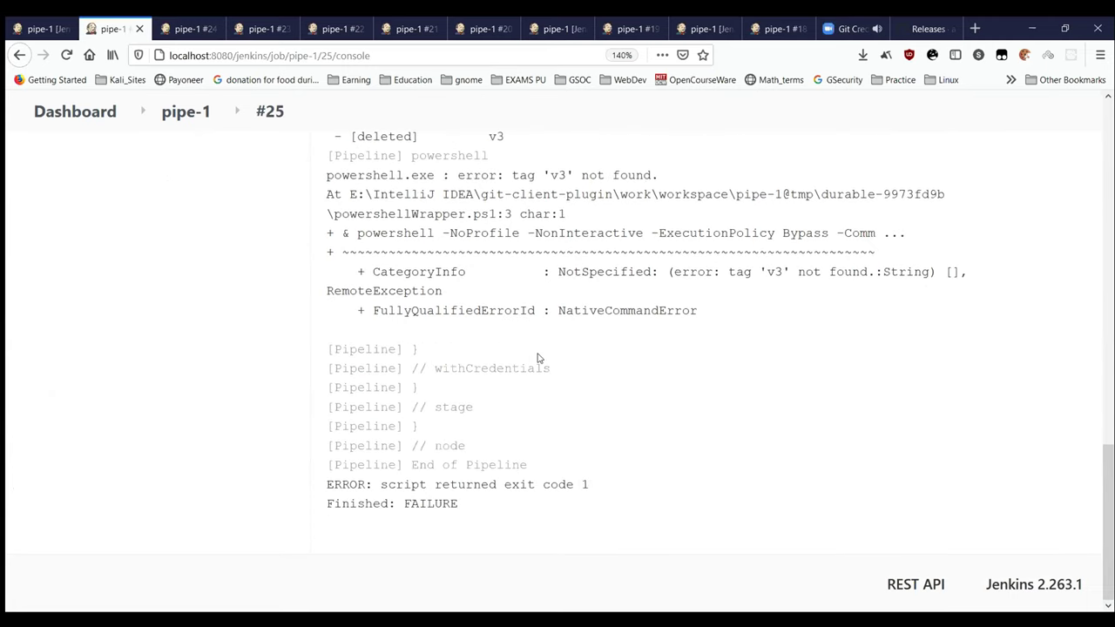
Step: Review the console output of the v3 tag deletion steps and compare it with the PowerShell commands in the pipe-1 script
scroll(537, 358, up, 3)
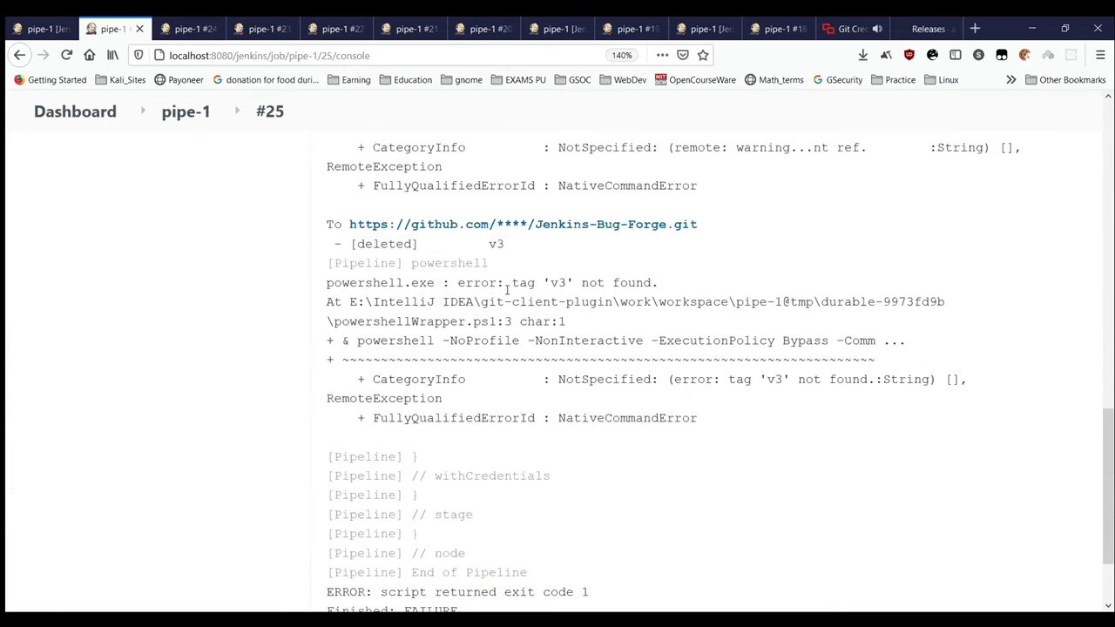
double_click(508, 288)
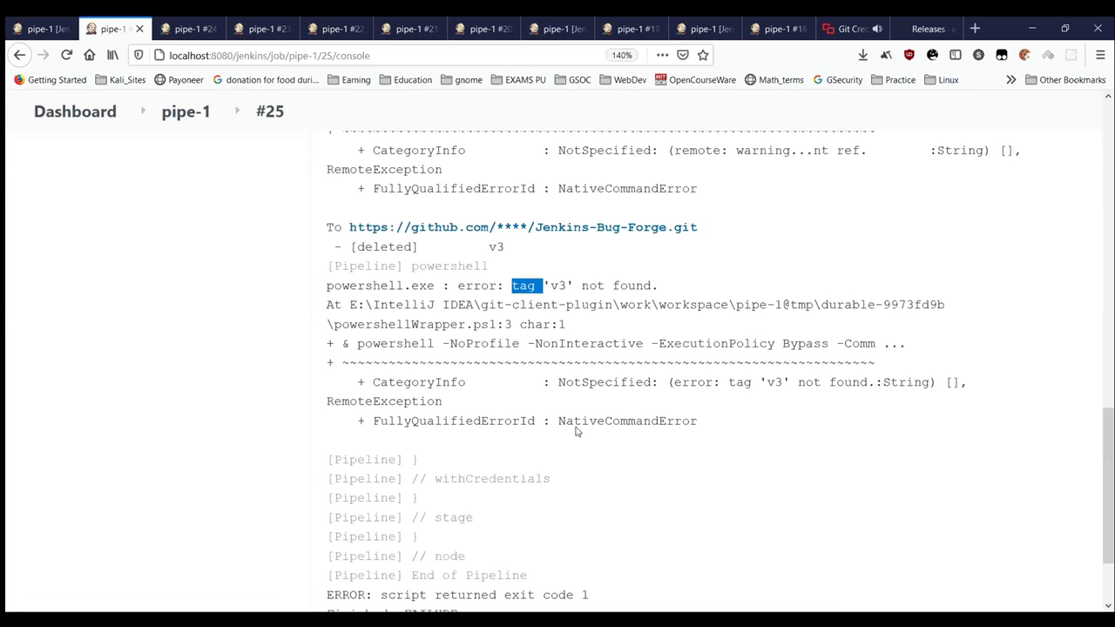
scroll(575, 431, up, 3)
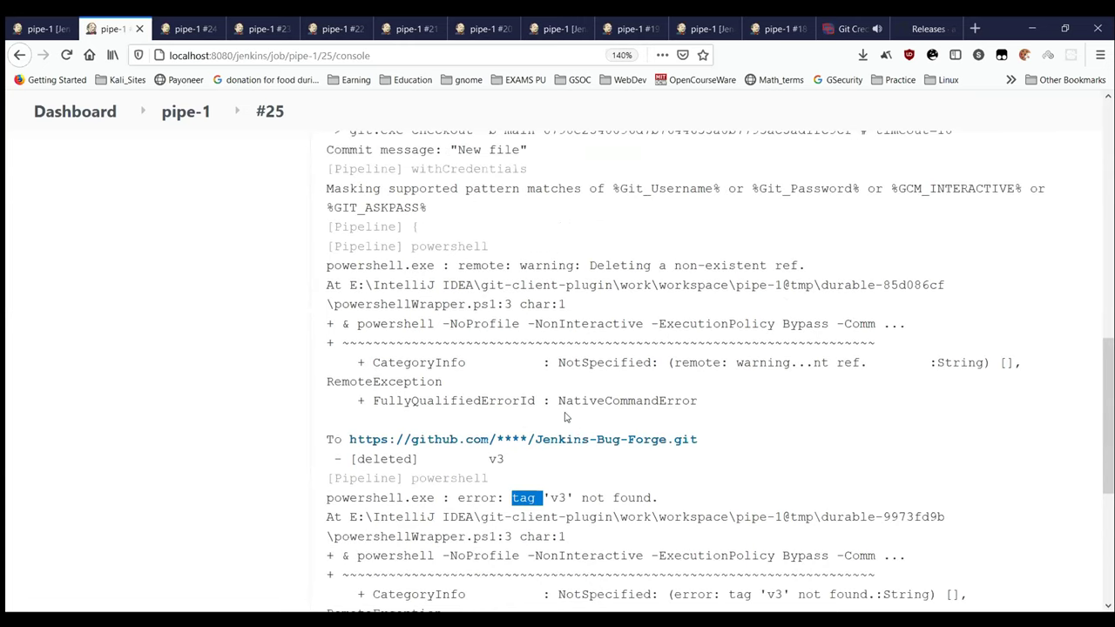
scroll(562, 422, down, 2)
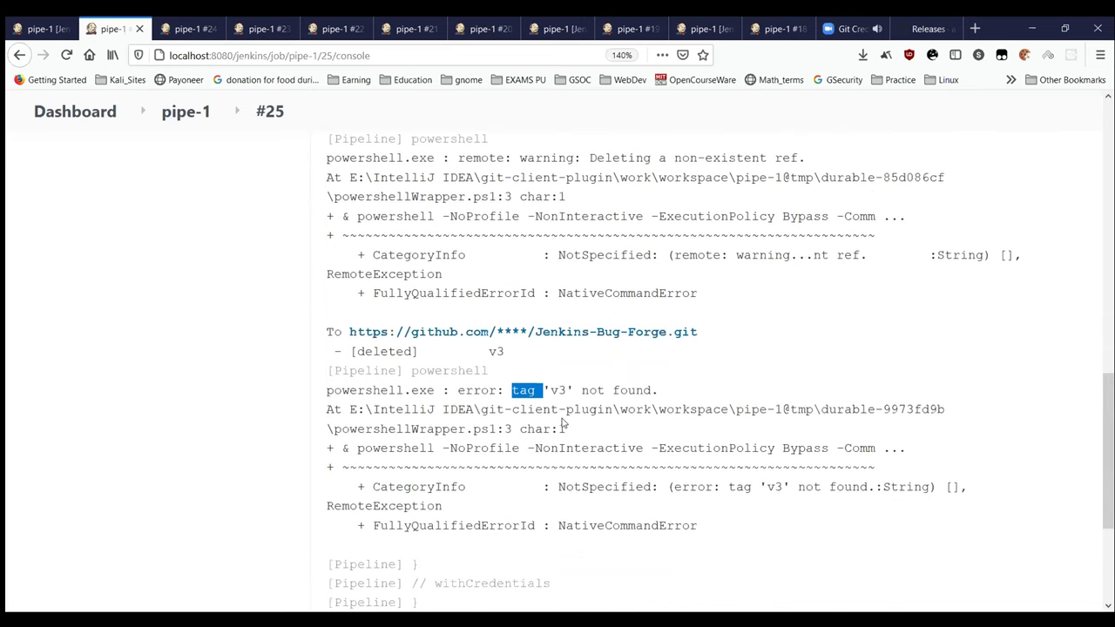
click(35, 29)
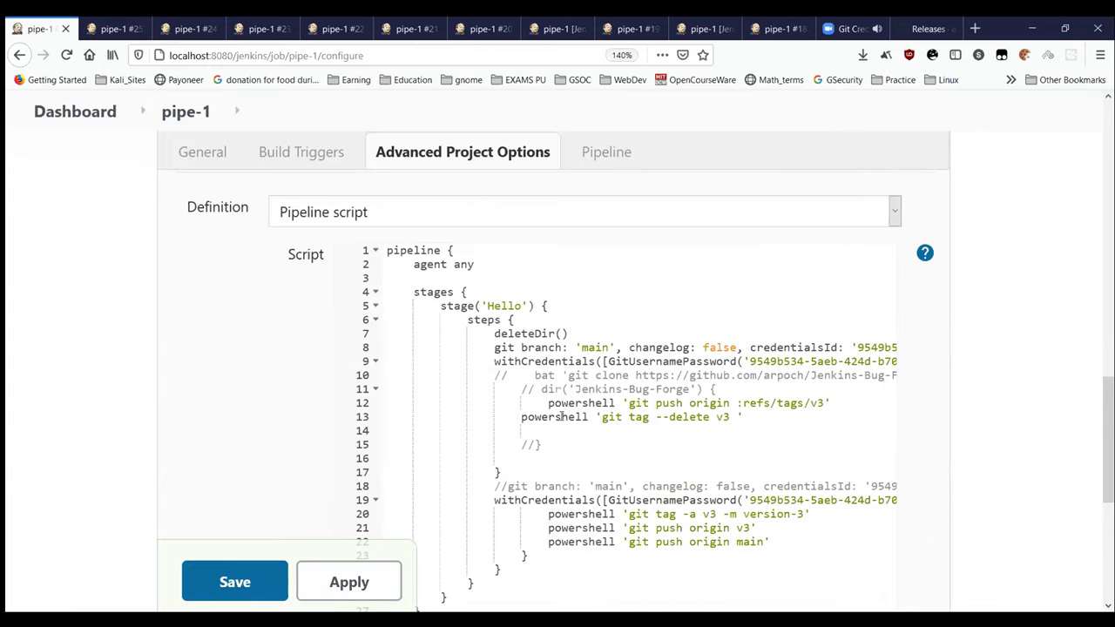
scroll(562, 416, down, 3)
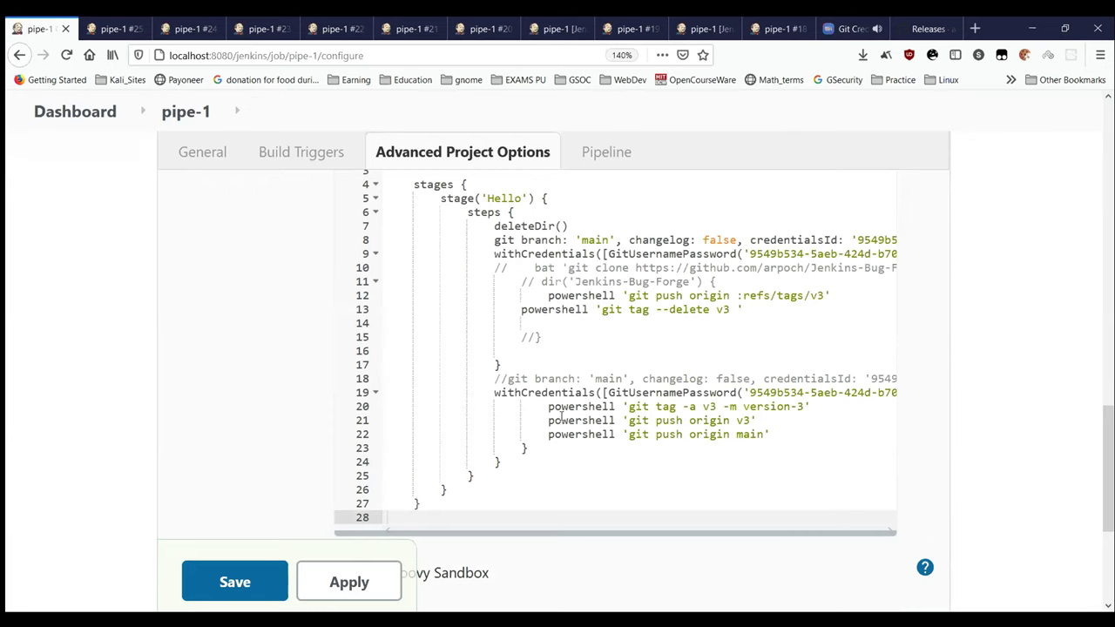
scroll(561, 416, up, 3)
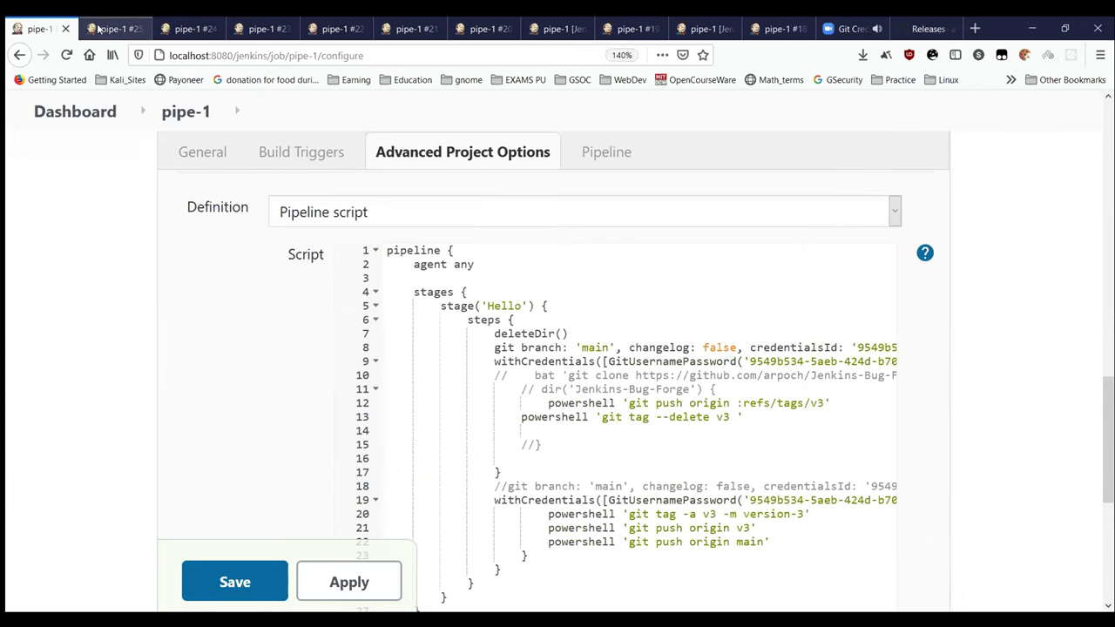
Step: Return to build #25's console output and examine the results of the remote and local v3 tag deletions
click(99, 28)
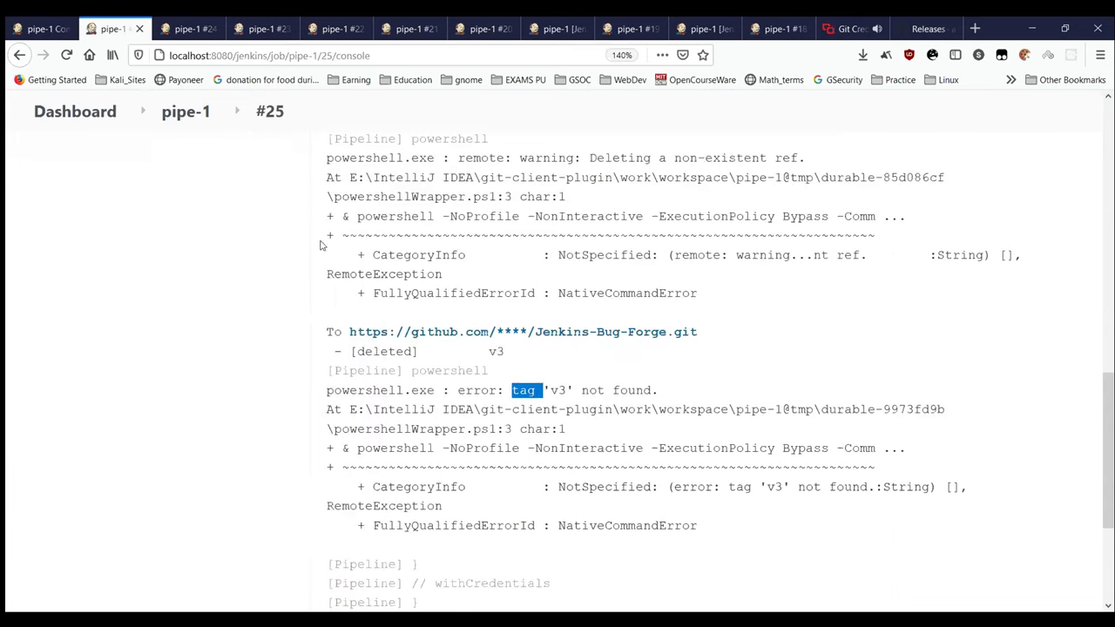
double_click(344, 351)
drag(366, 349, 512, 358)
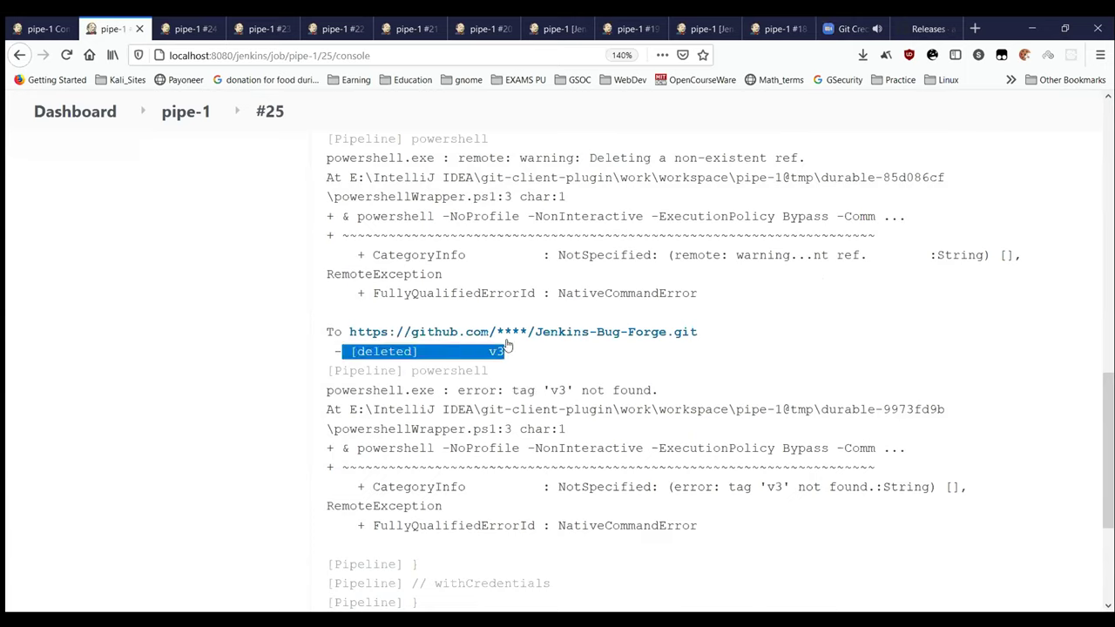
drag(373, 392, 658, 391)
click(593, 387)
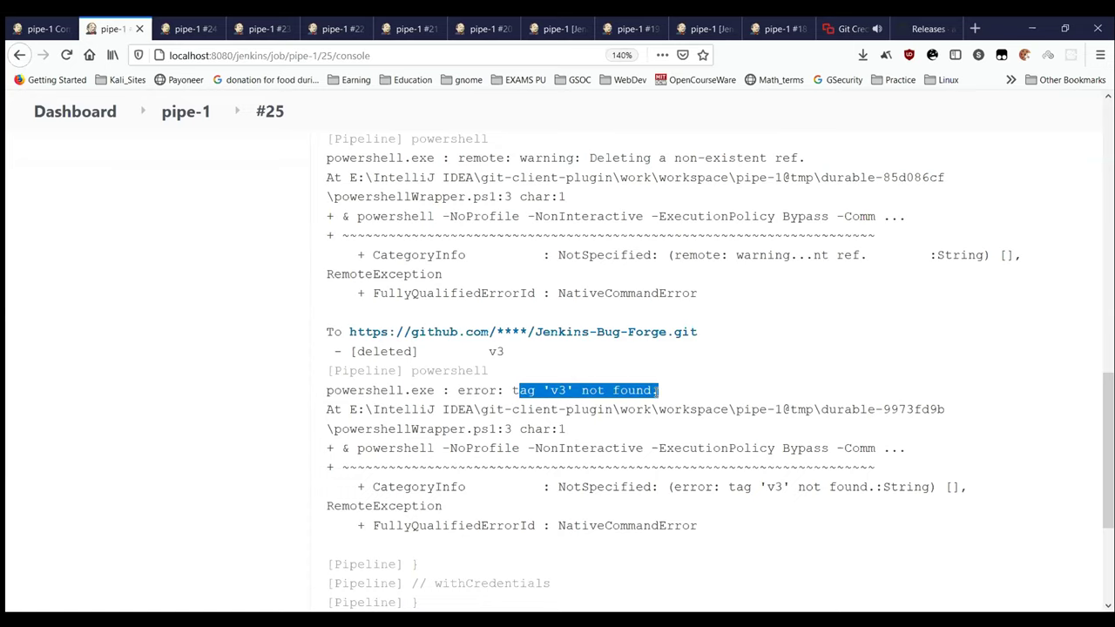
scroll(656, 393, down, 1)
scroll(656, 393, down, 2)
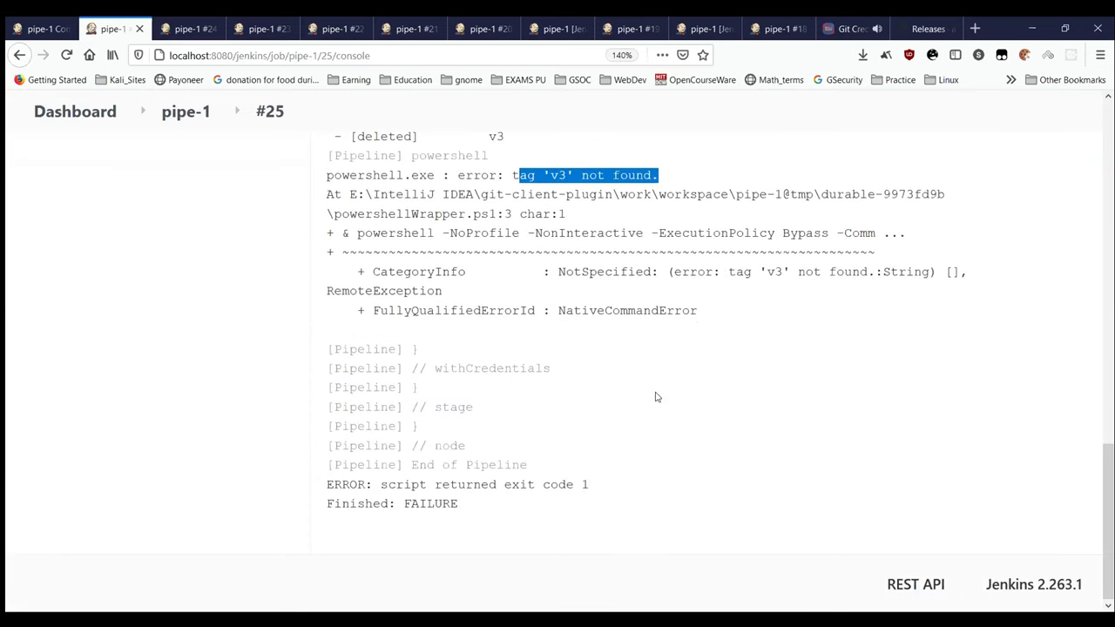
scroll(657, 396, up, 1)
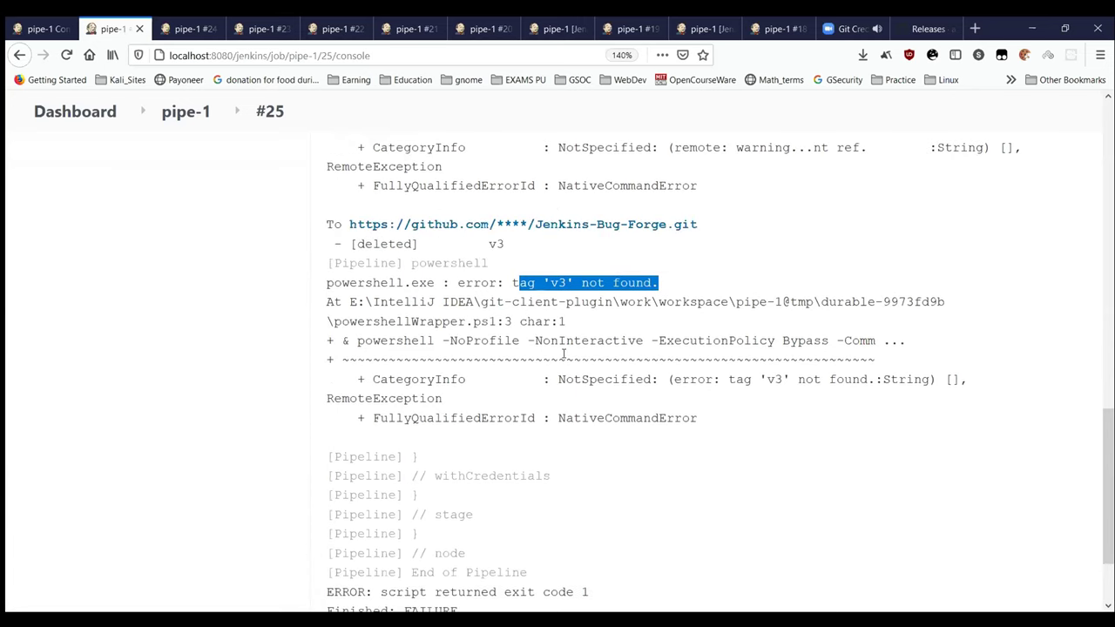
Step: Reload the Jenkins-Bug-Forge releases page on GitHub to check for the v3 tag, and return to build #25's console output
click(932, 21)
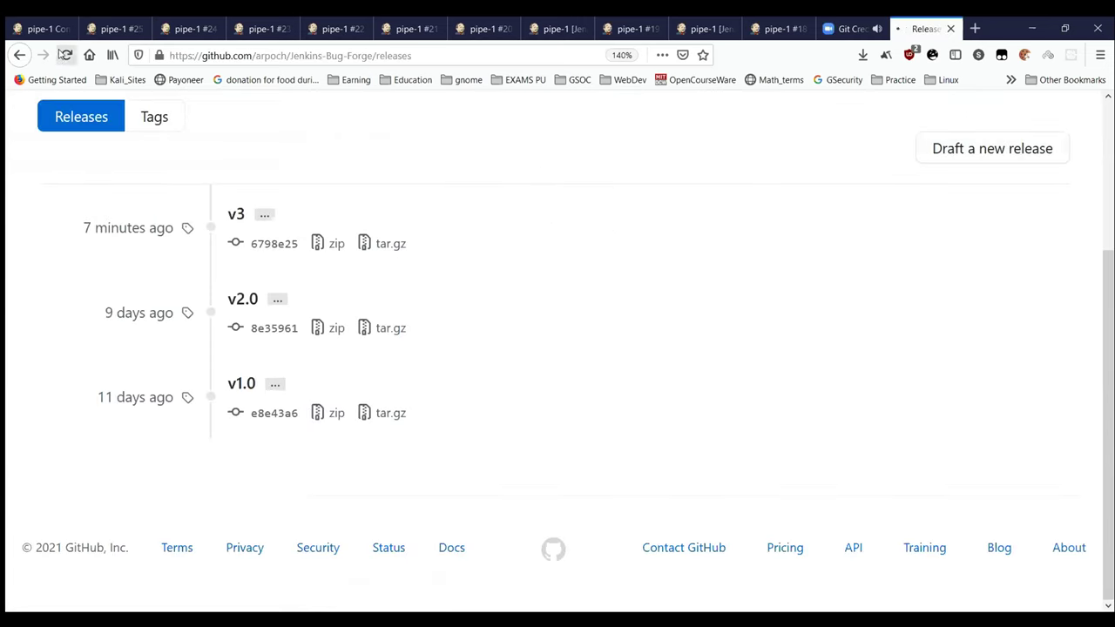
click(93, 120)
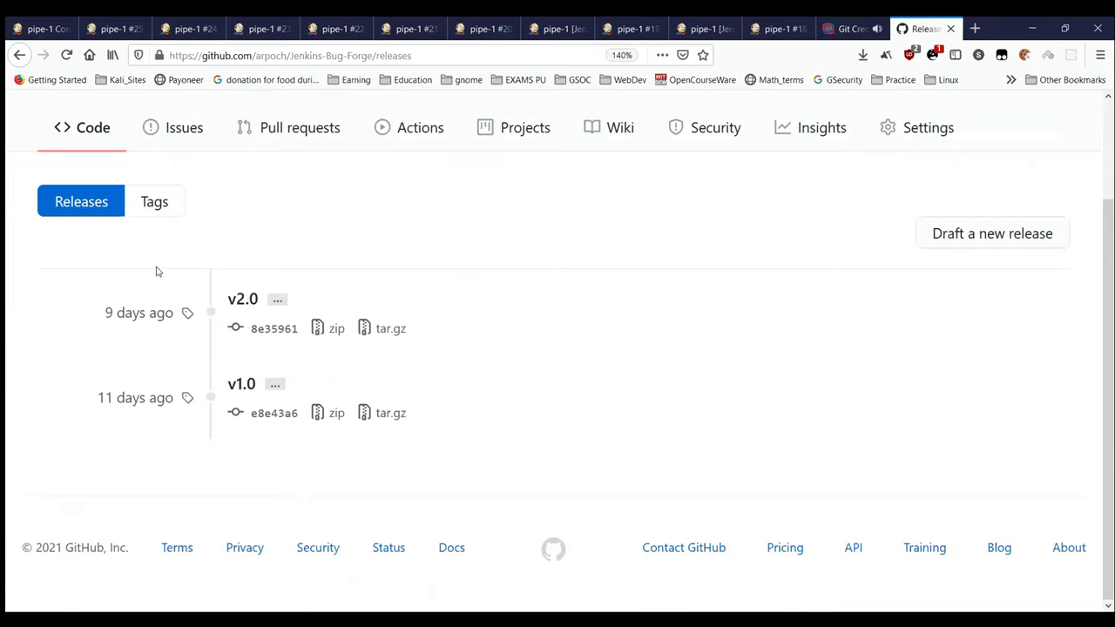
click(114, 23)
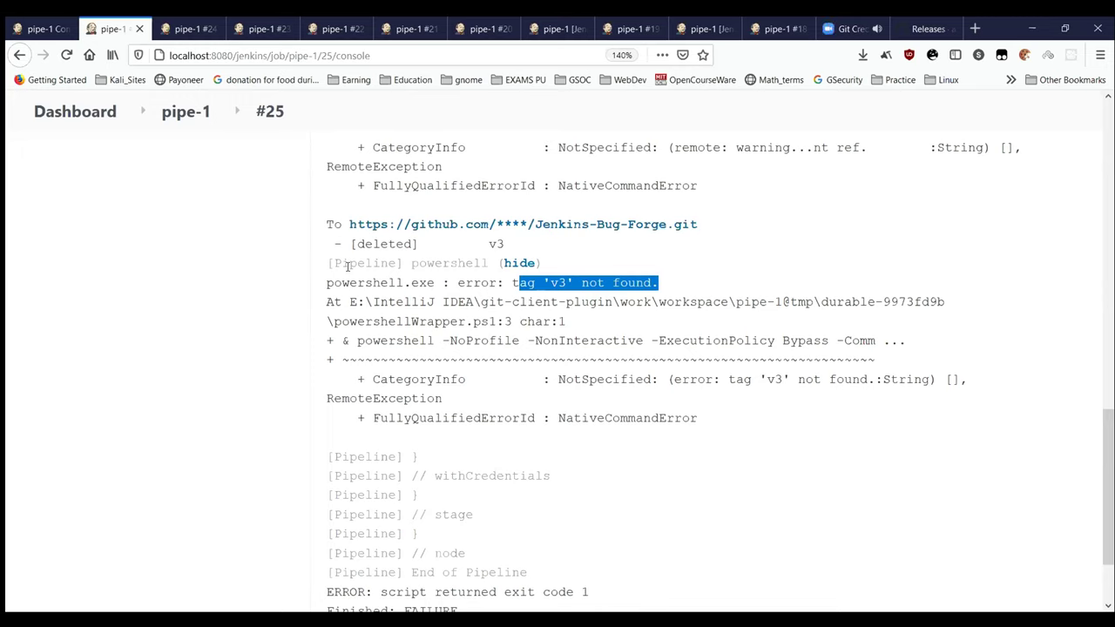
Step: Switch to the Zoom meeting and stop sharing the screen
click(869, 19)
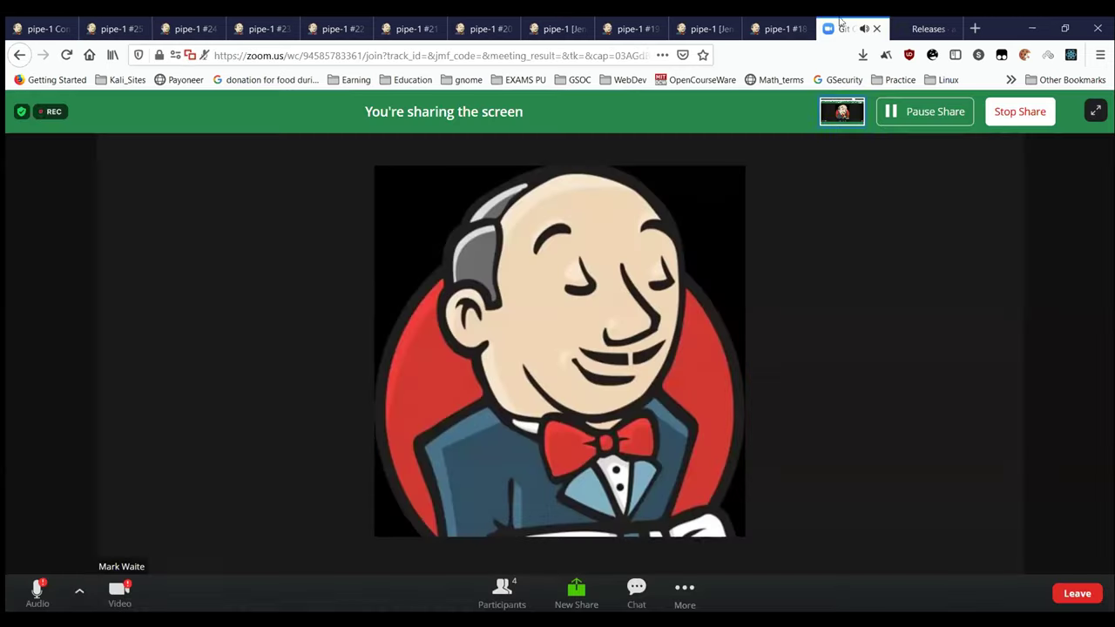
click(1012, 120)
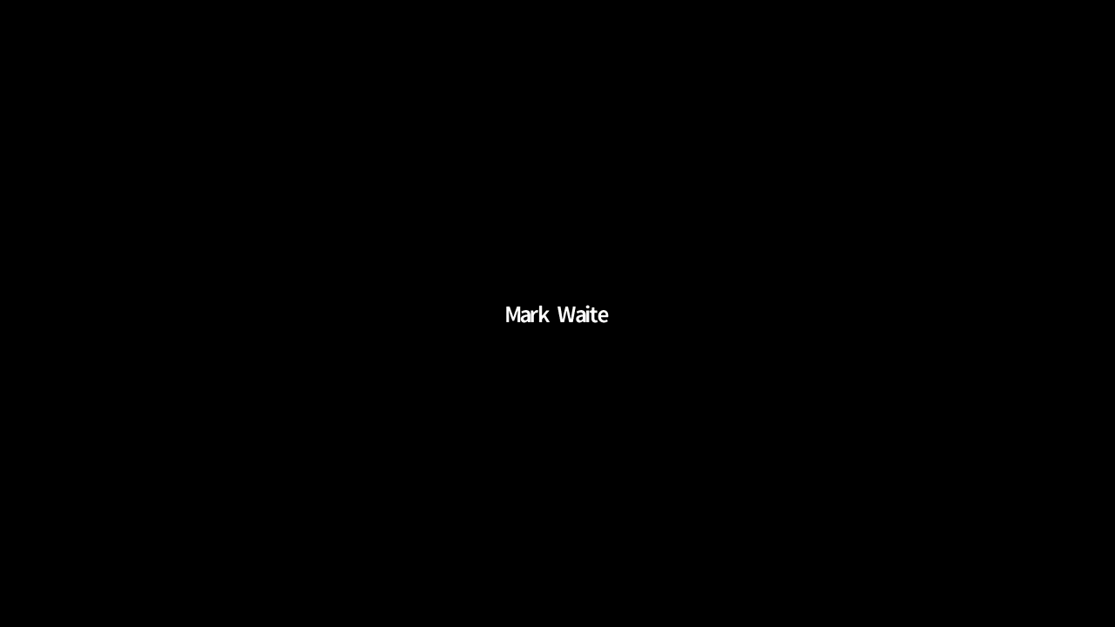